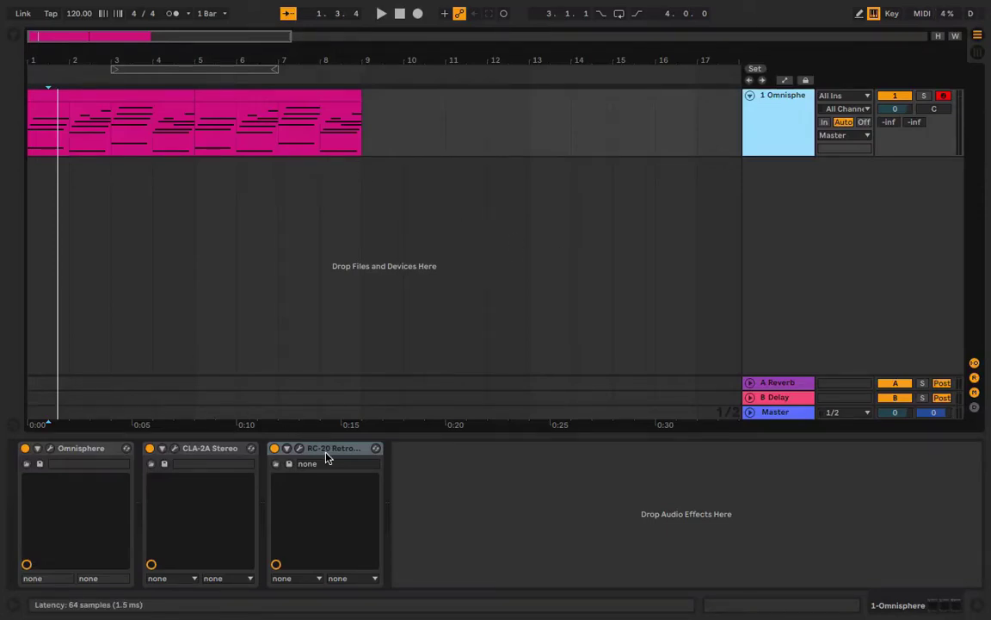
Open the RC-20 Retro Color plugin window on the Omnisphere track and move it over the arrangement.
click(301, 450)
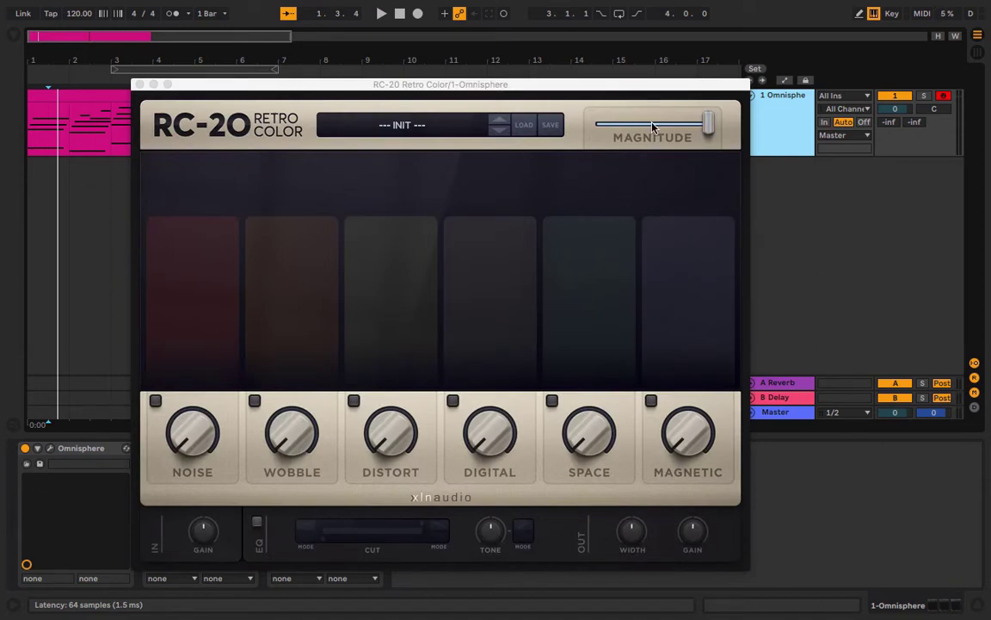
drag(611, 89, 652, 92)
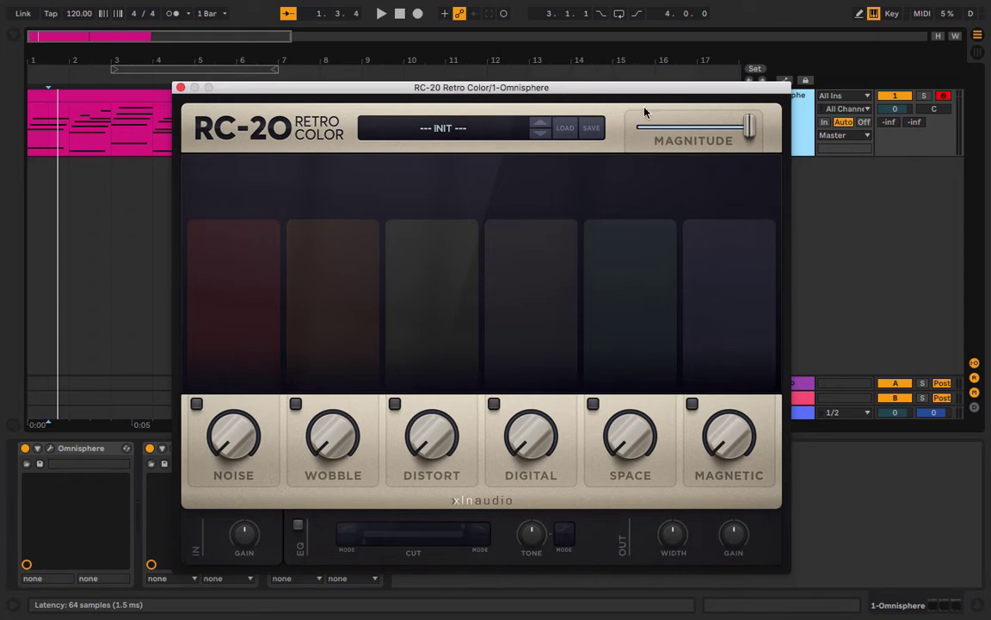
drag(640, 91, 665, 88)
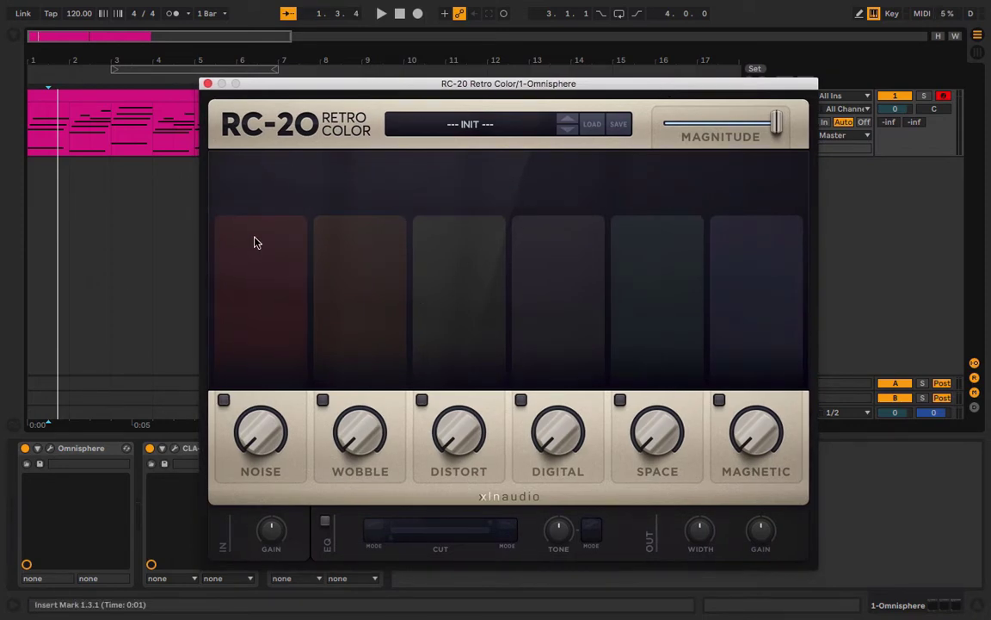
Return the song position to 1.1.1 and play the clip, with the RC-20 window shifted right.
click(400, 14)
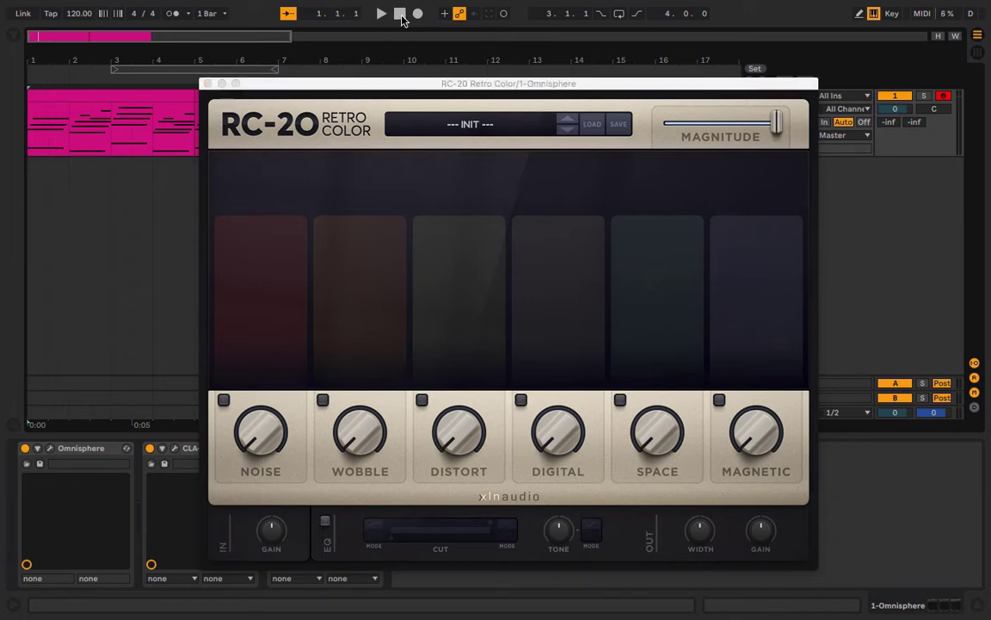
drag(301, 84, 402, 77)
click(382, 14)
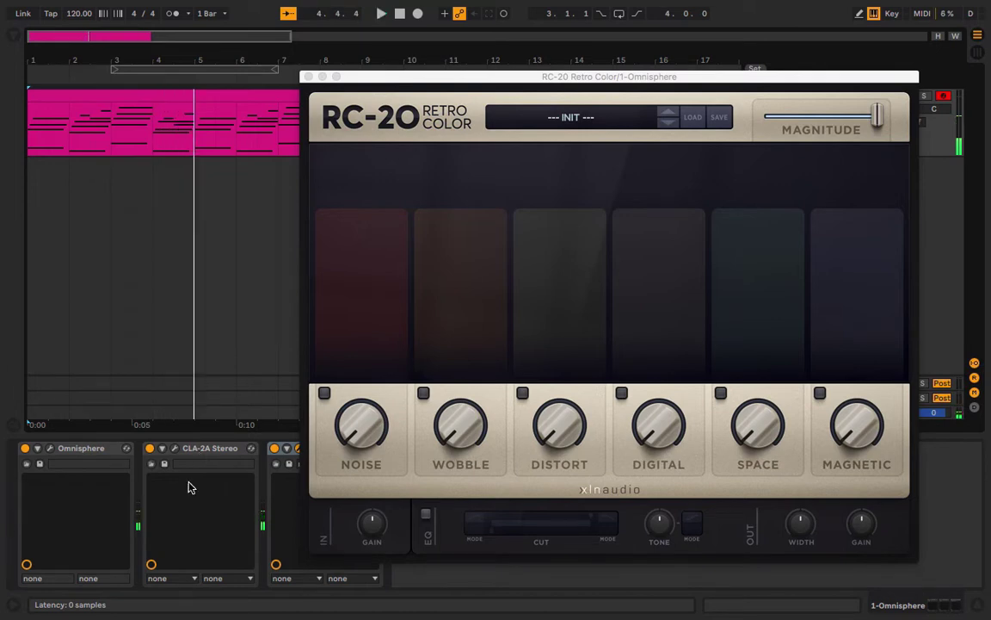
mouse_move(412, 80)
mouse_down()
mouse_move(290, 83)
mouse_move(421, 90)
mouse_move(417, 72)
mouse_up()
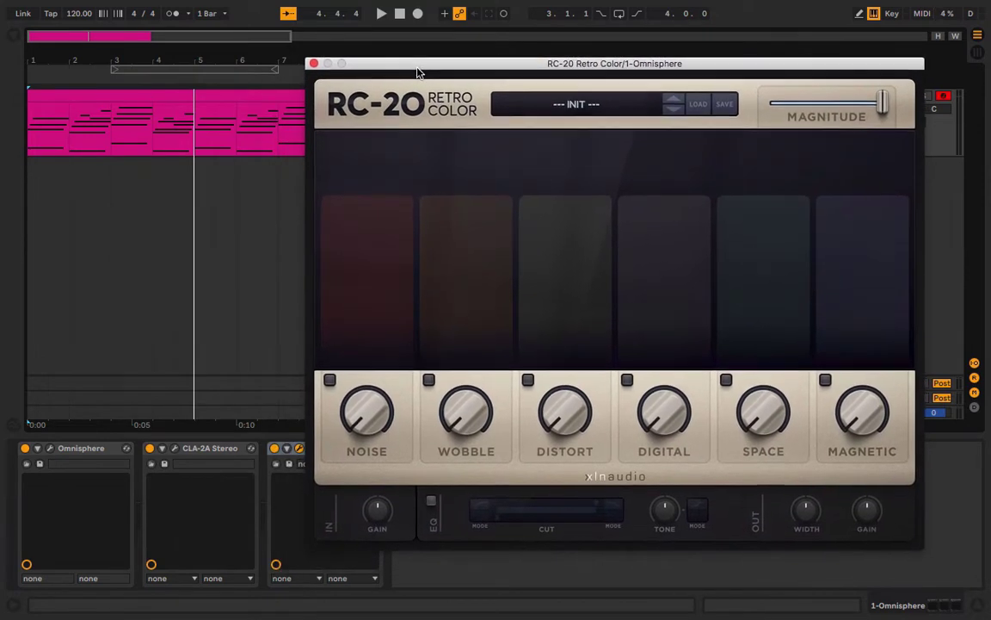
Enable RC-20's Noise module on Vinyl 1, raise the amount to about 30%, and play.
click(329, 381)
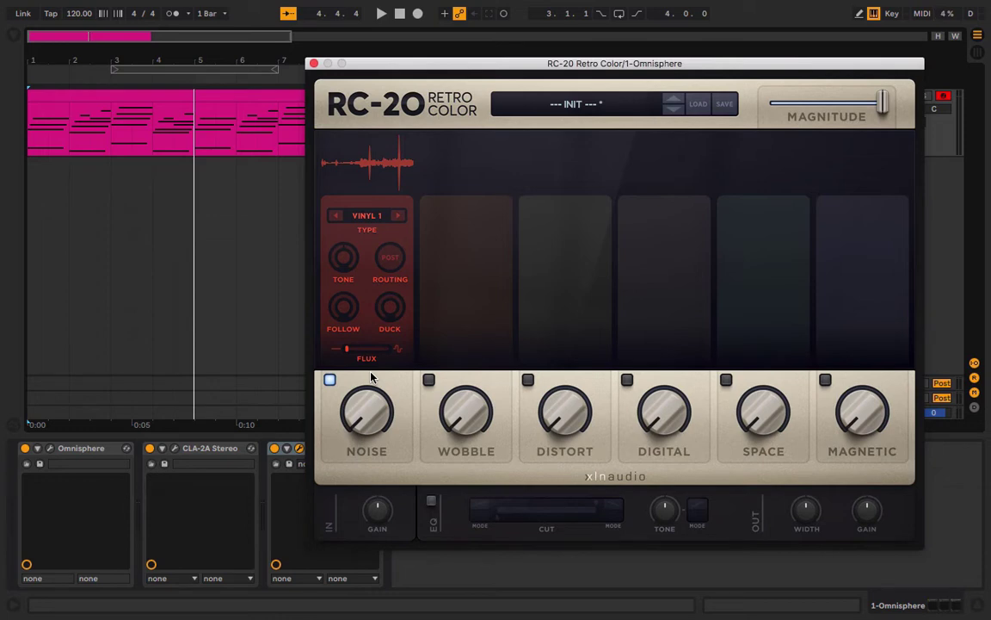
drag(369, 398, 360, 296)
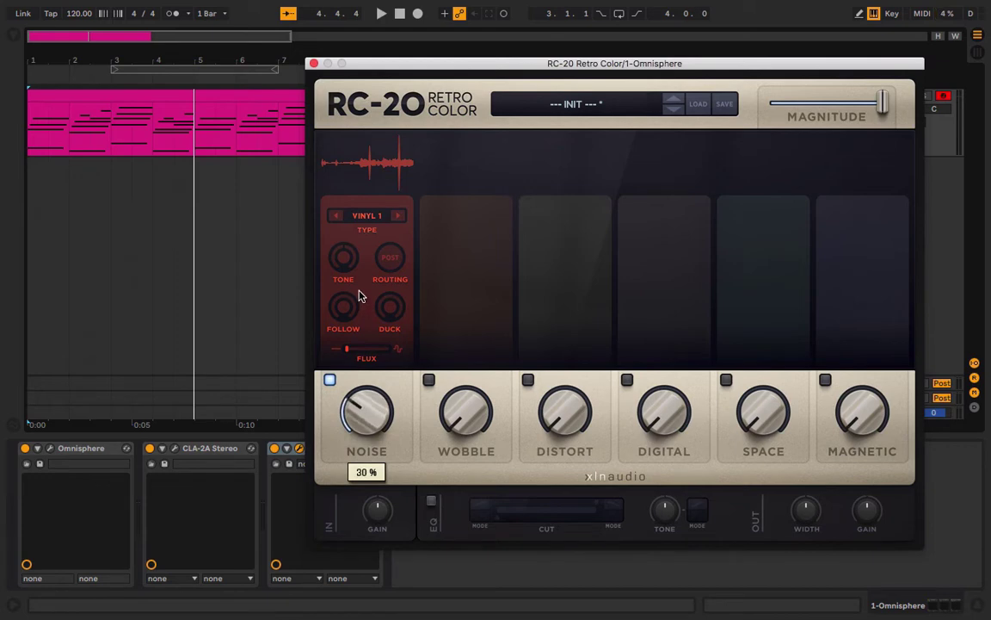
key(space)
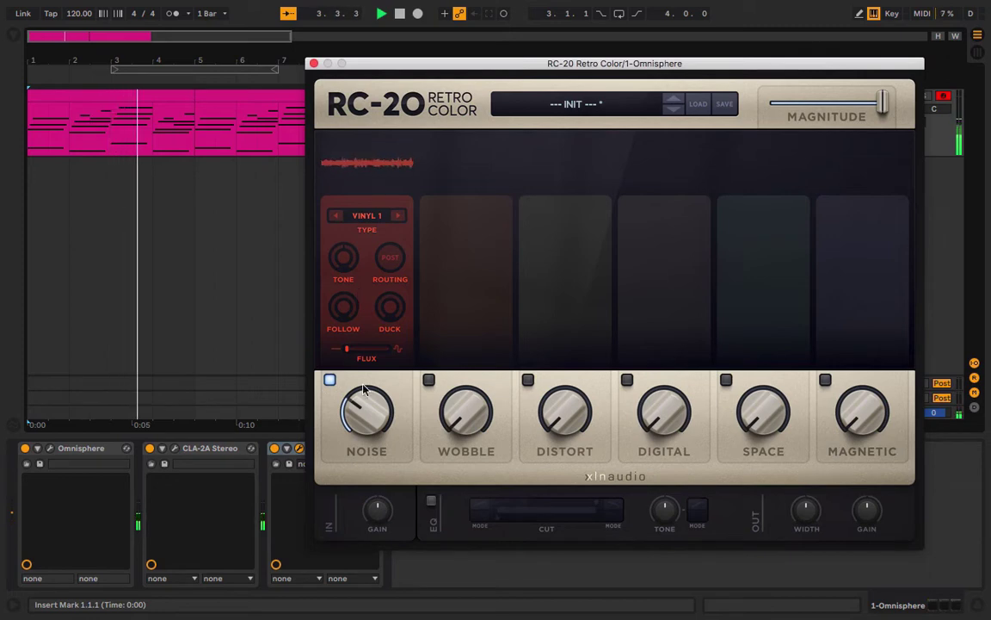
Raise the noise Tone to 3.0 dB and replay from the song start.
mouse_move(368, 413)
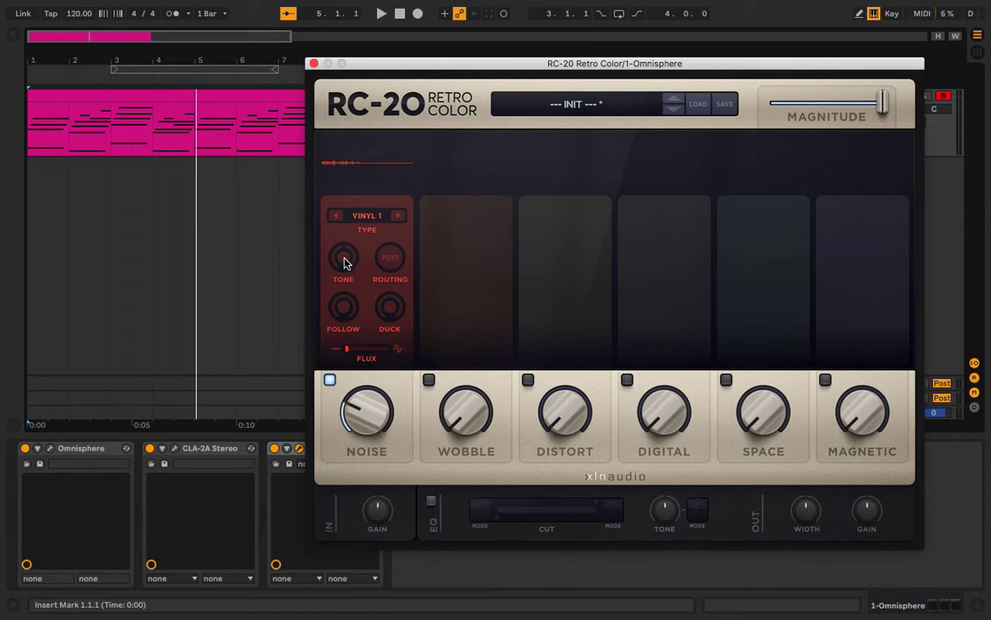
mouse_move(344, 263)
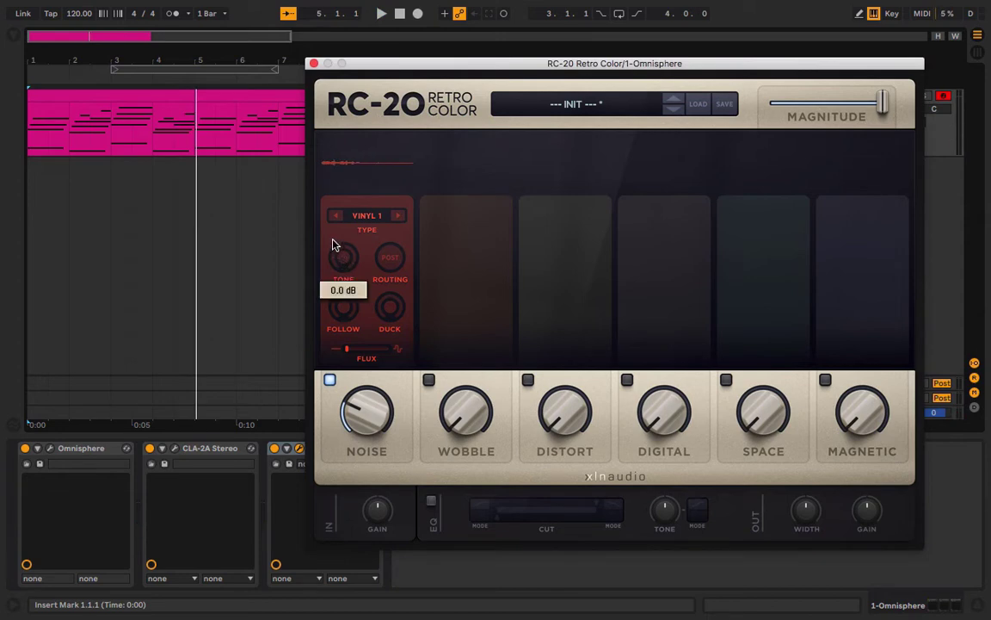
drag(336, 245, 328, 214)
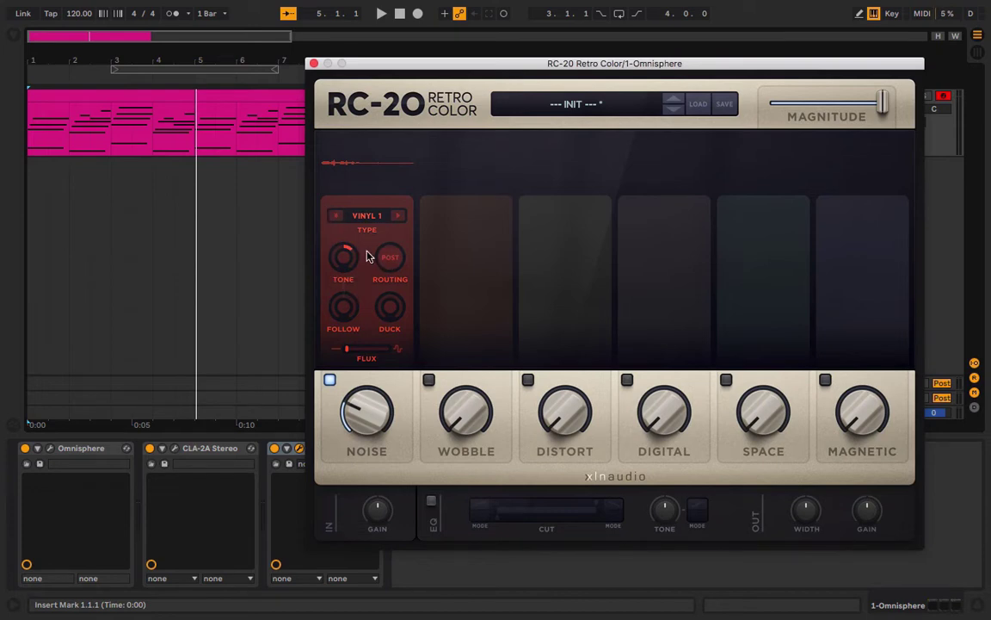
key(space)
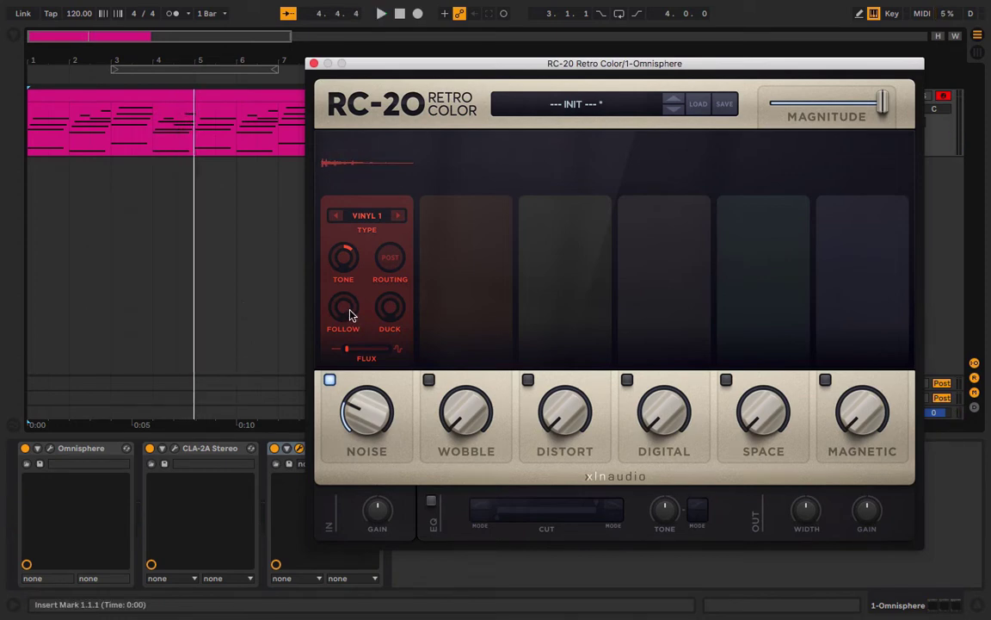
Set noise Follow to about 23% and Duck to about 19%, auditioning each with playback.
drag(349, 316, 347, 285)
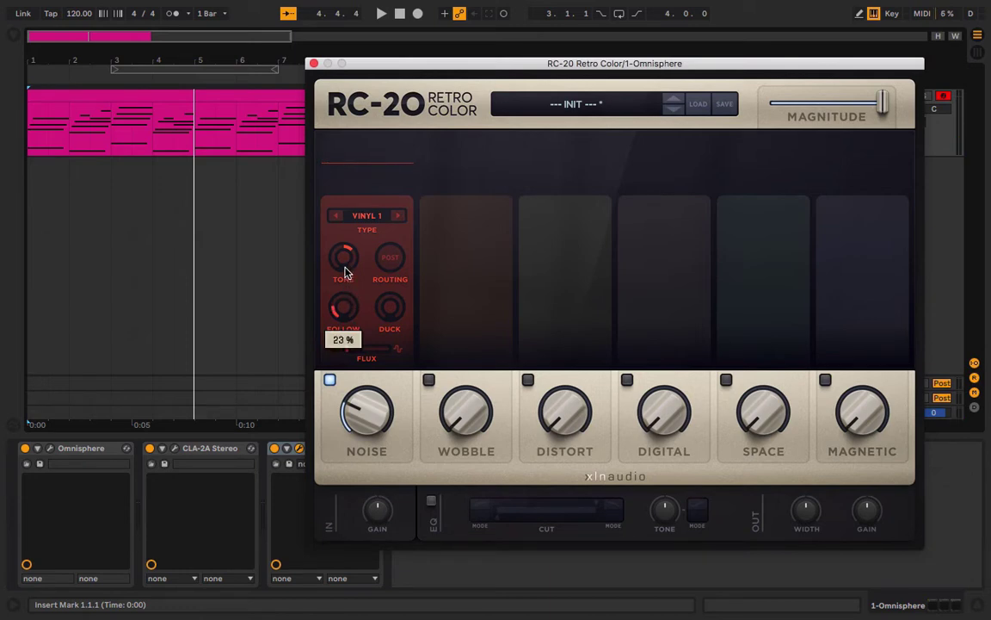
key(space)
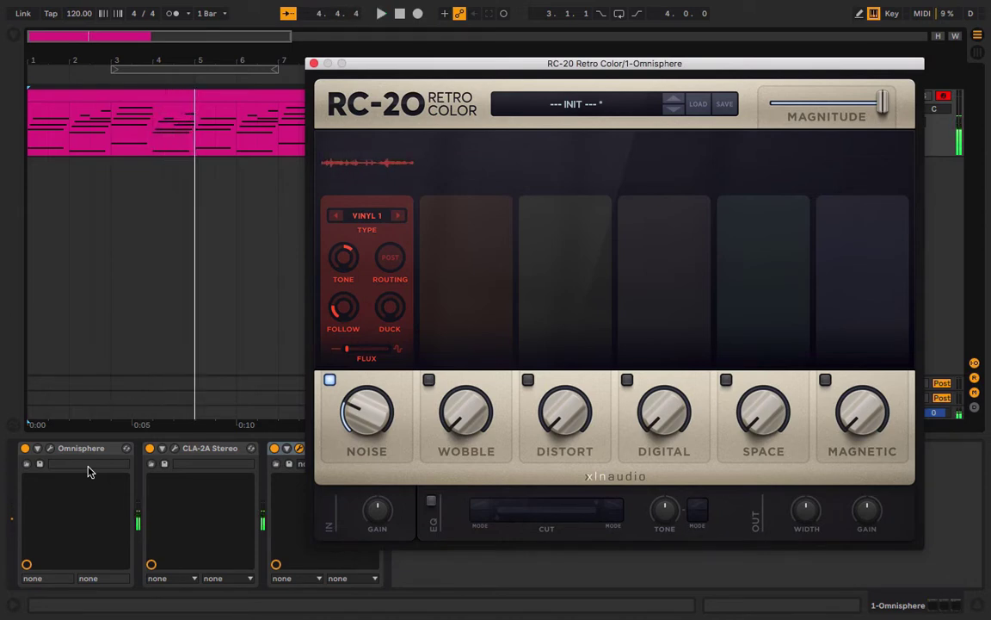
key(space)
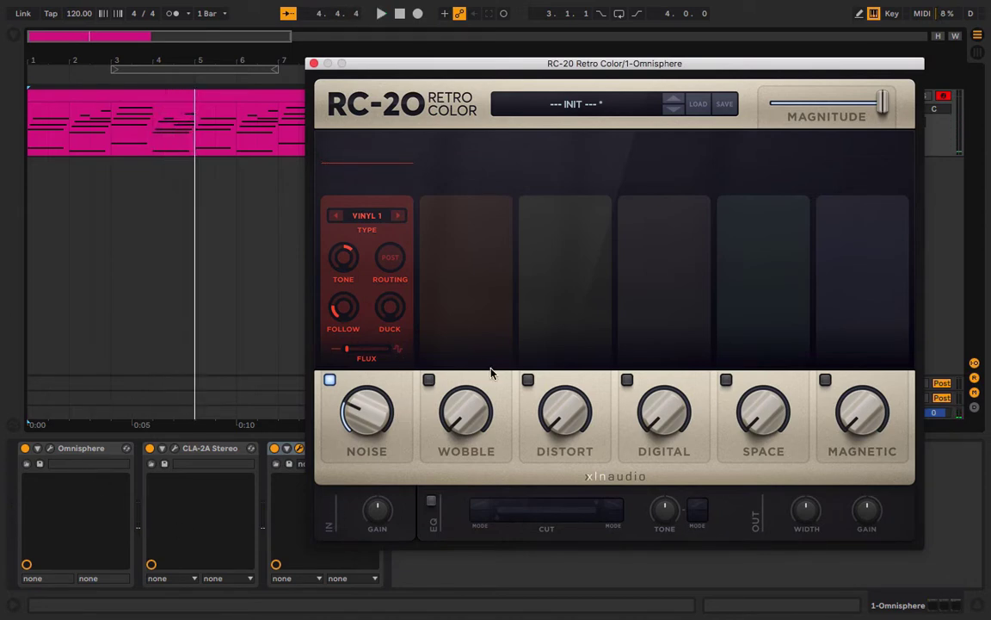
drag(391, 318, 379, 275)
key(space)
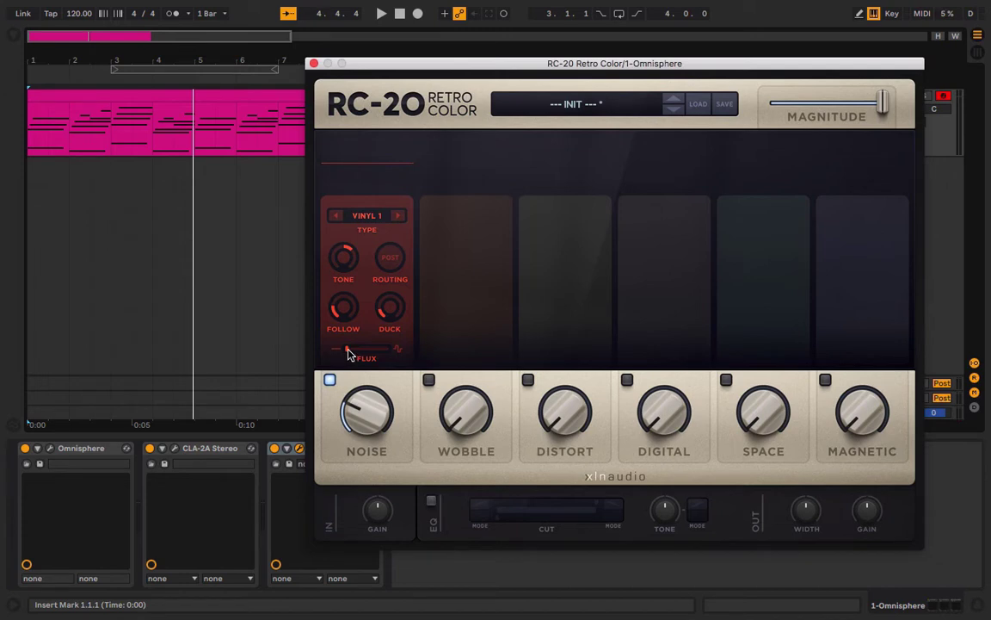
Nudge the noise Flux slider from 10% up to about 21%, then play and stop to audition.
mouse_move(349, 354)
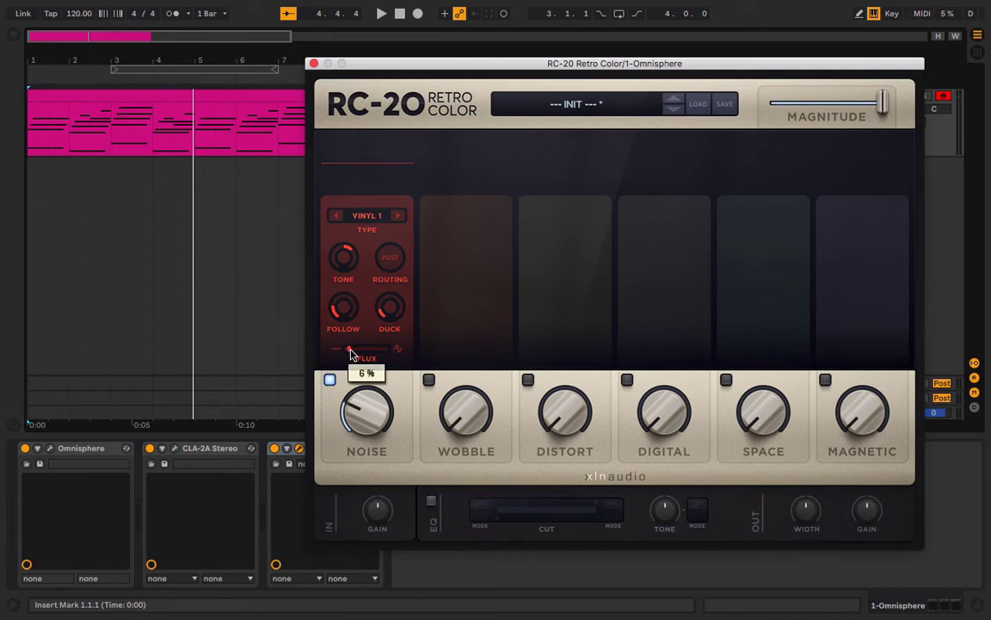
drag(350, 354, 351, 354)
drag(355, 353, 358, 349)
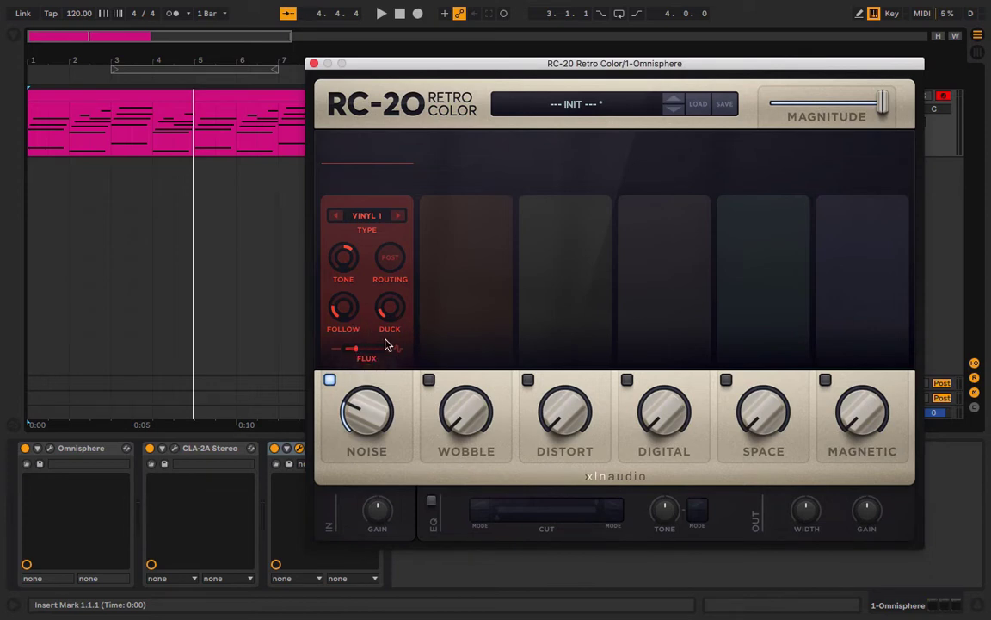
key(space)
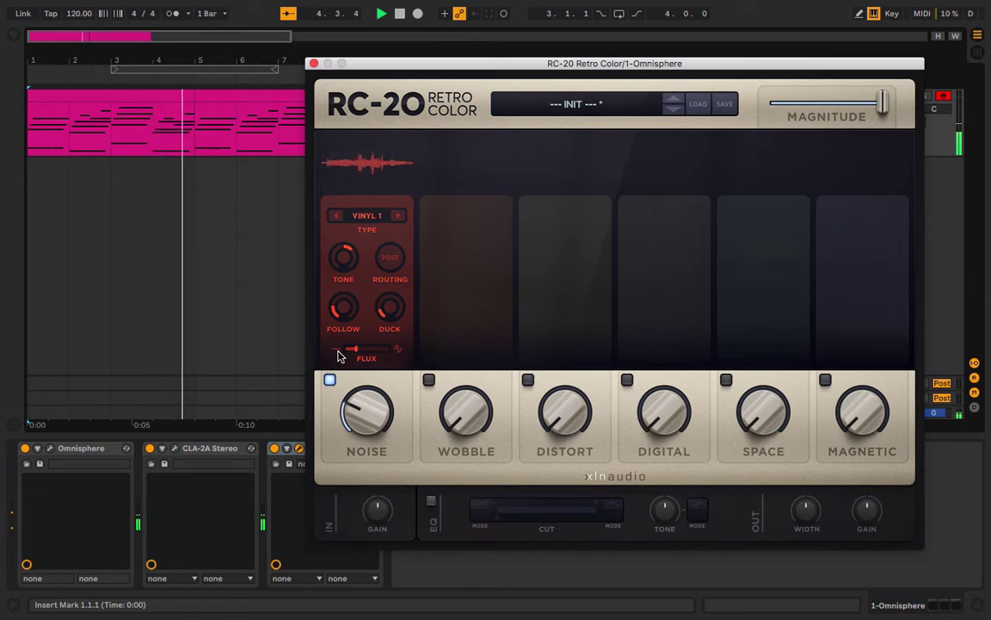
key(space)
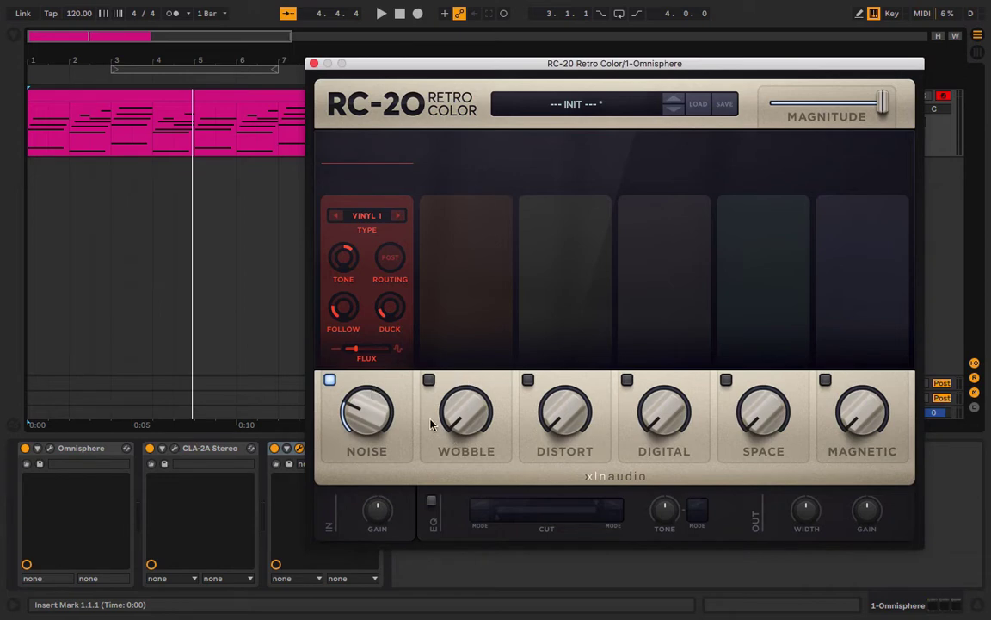
Try Vinyl 2 noise with Tone 5.3 dB, amount about 35% and Duck about 17%.
click(367, 217)
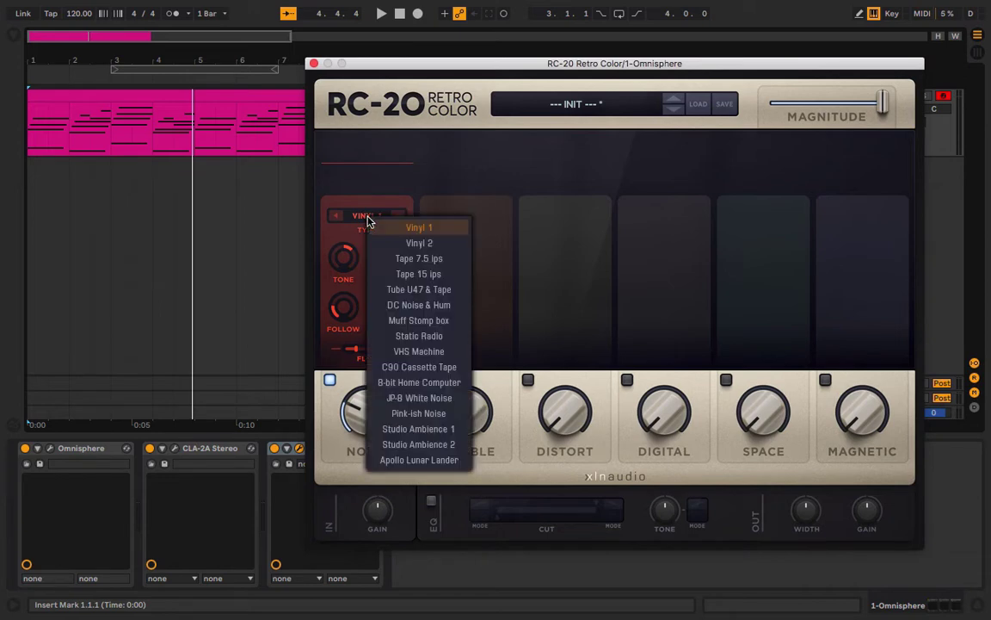
click(419, 243)
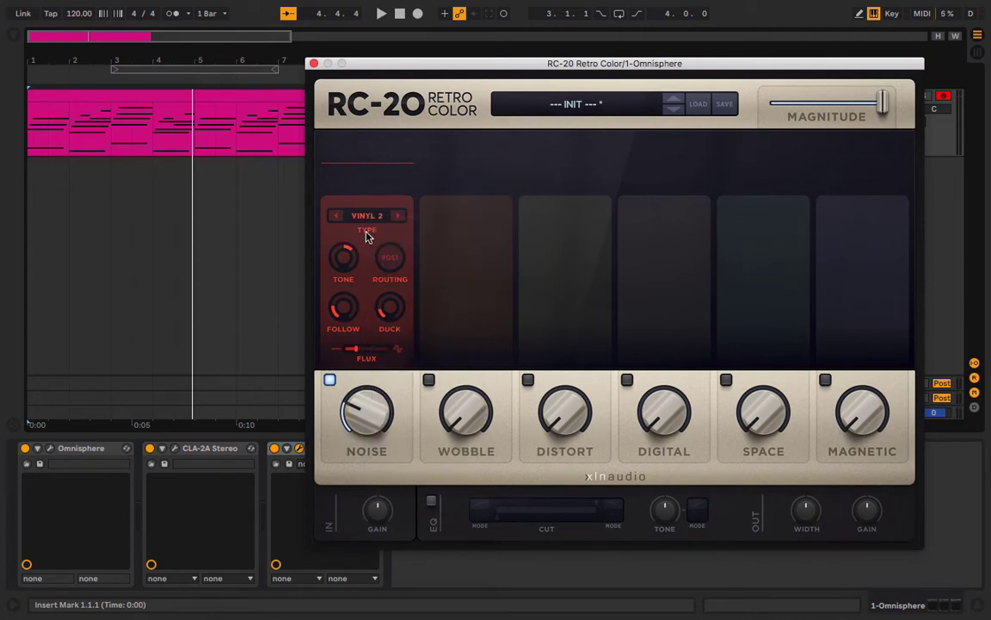
key(space)
mouse_move(335, 261)
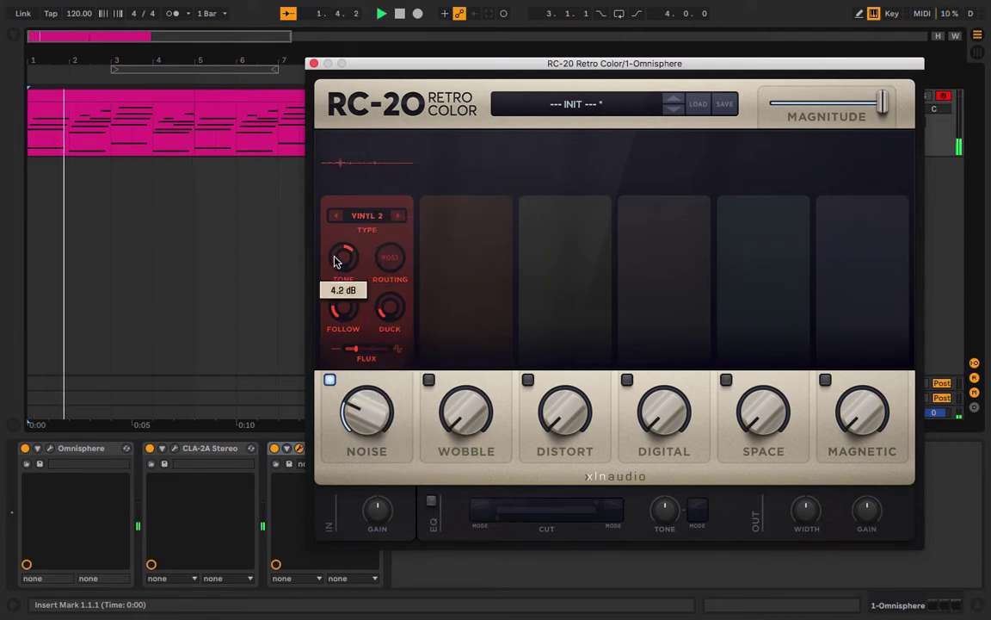
drag(336, 261, 328, 249)
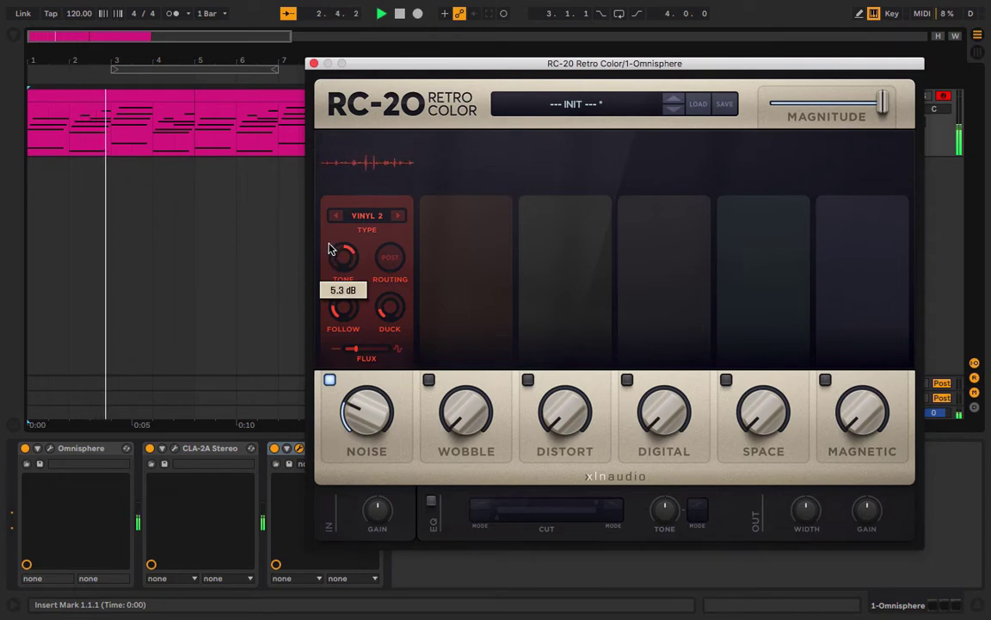
drag(365, 389, 367, 389)
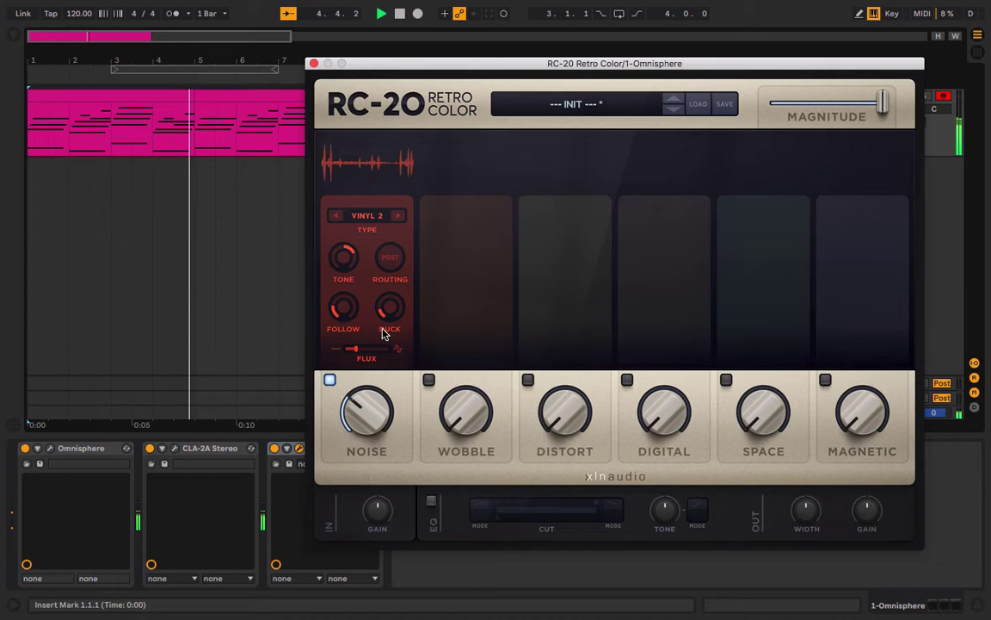
drag(384, 334, 386, 333)
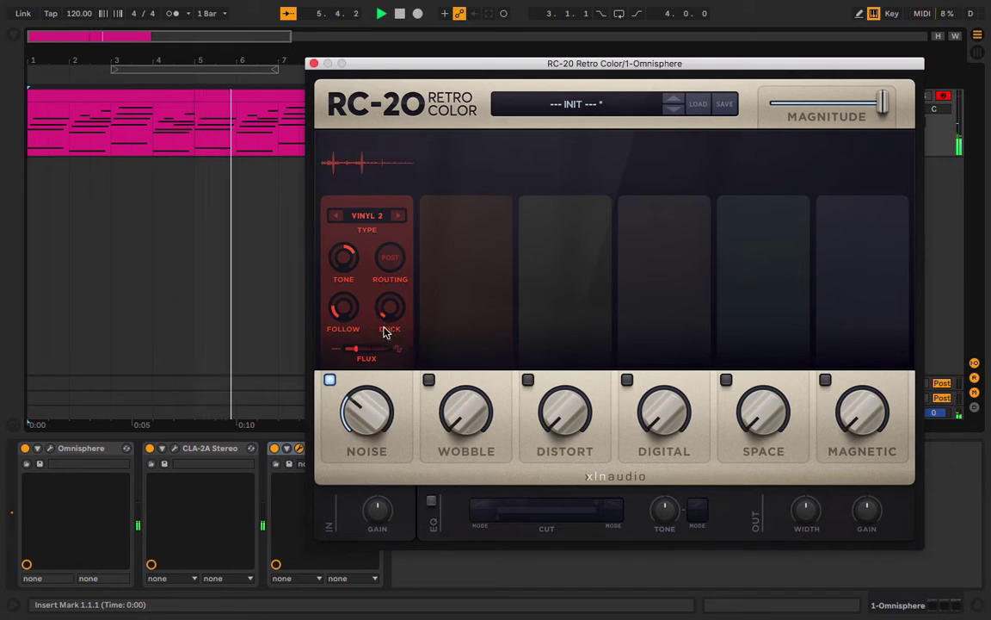
Audition Tape 7.5 ips, then settle on DC Noise & Hum and replay from the start.
click(367, 218)
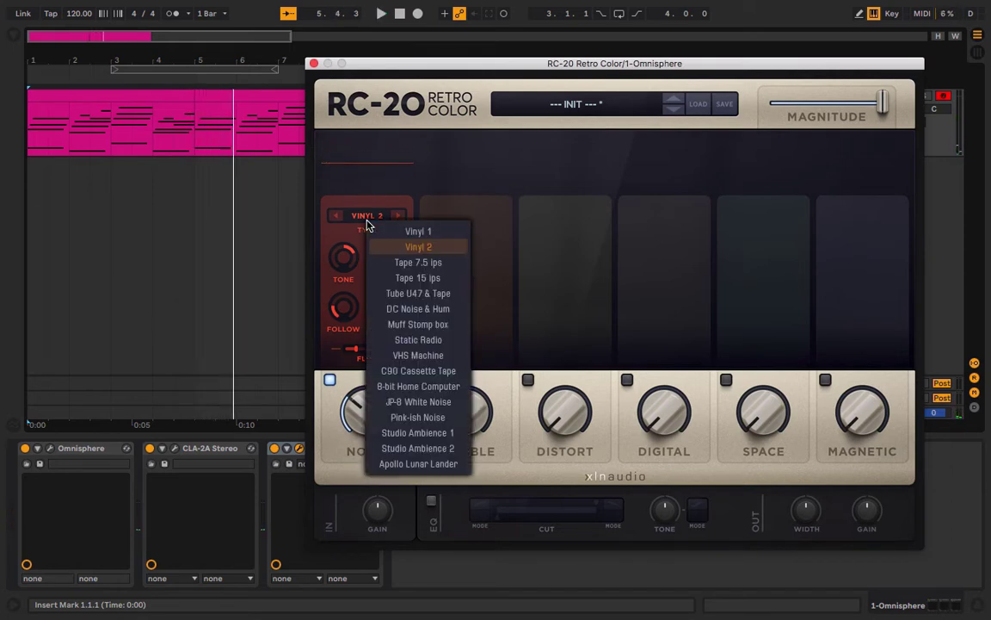
click(386, 262)
key(space)
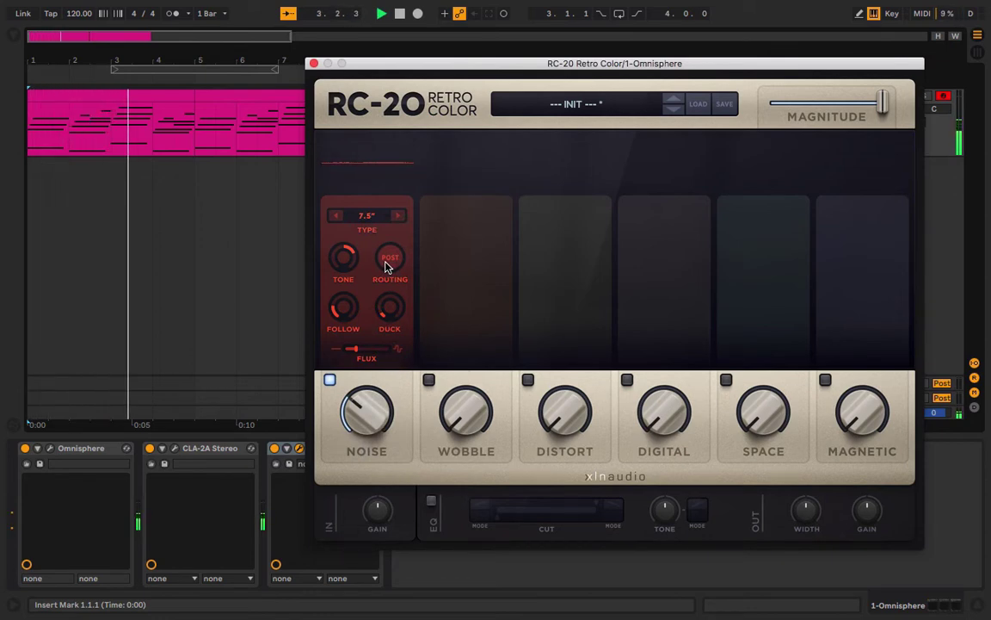
click(367, 215)
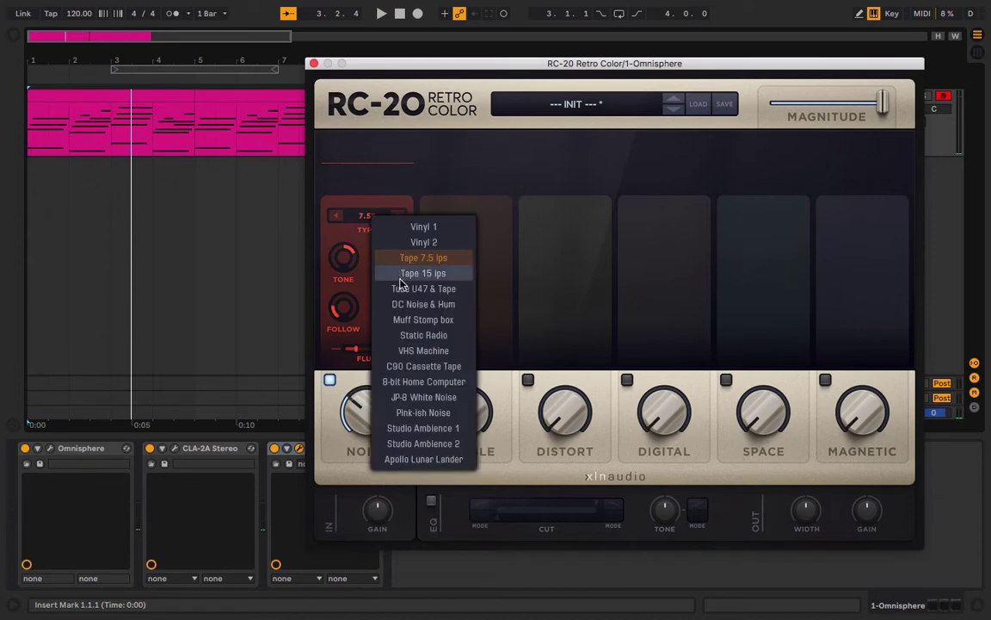
click(402, 305)
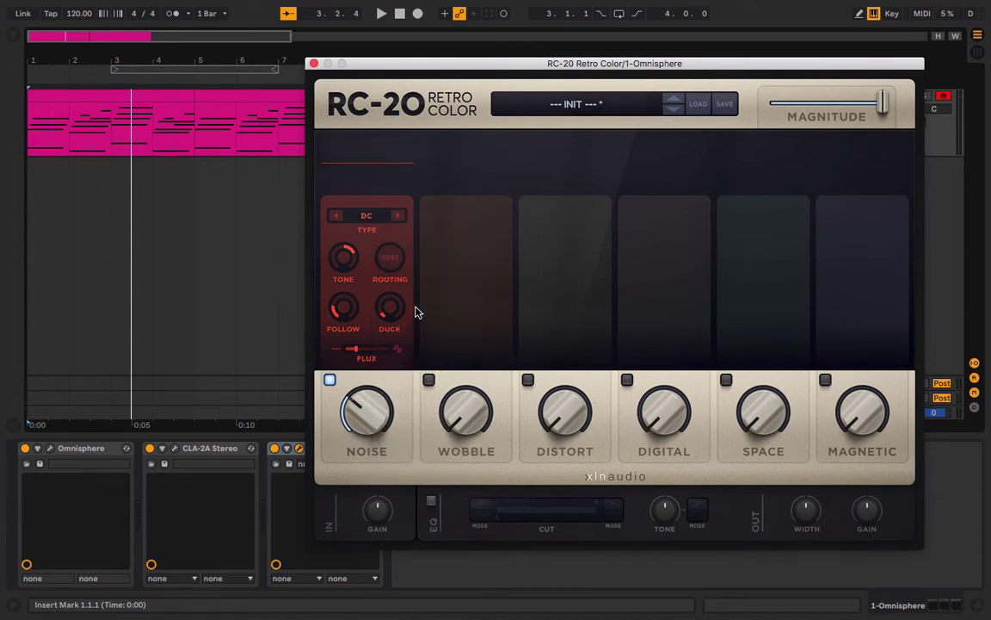
key(space)
key(space)
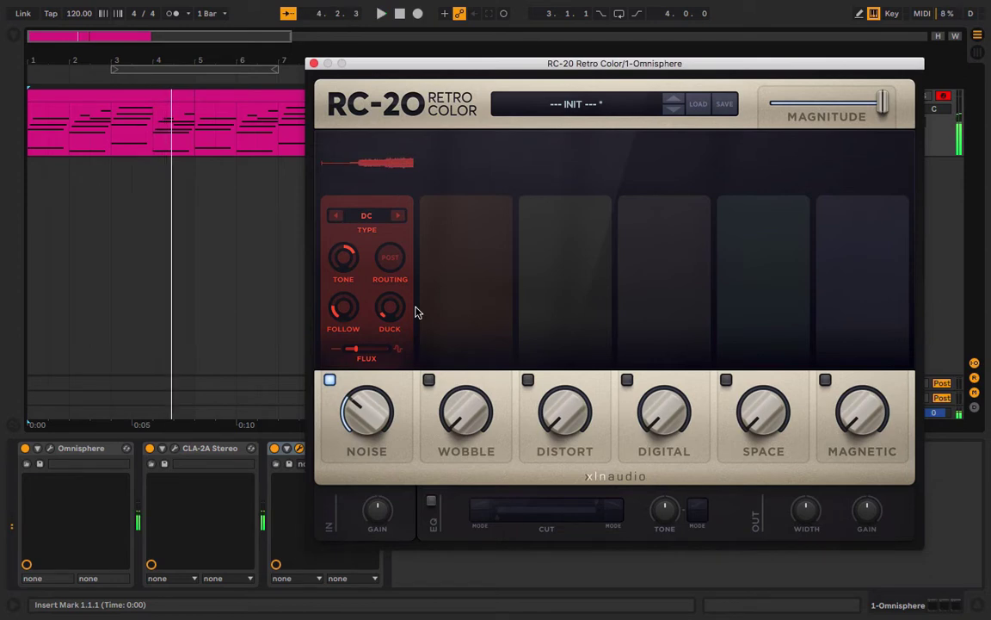
Switch the noise type to VHS Machine and play to hear it.
click(376, 218)
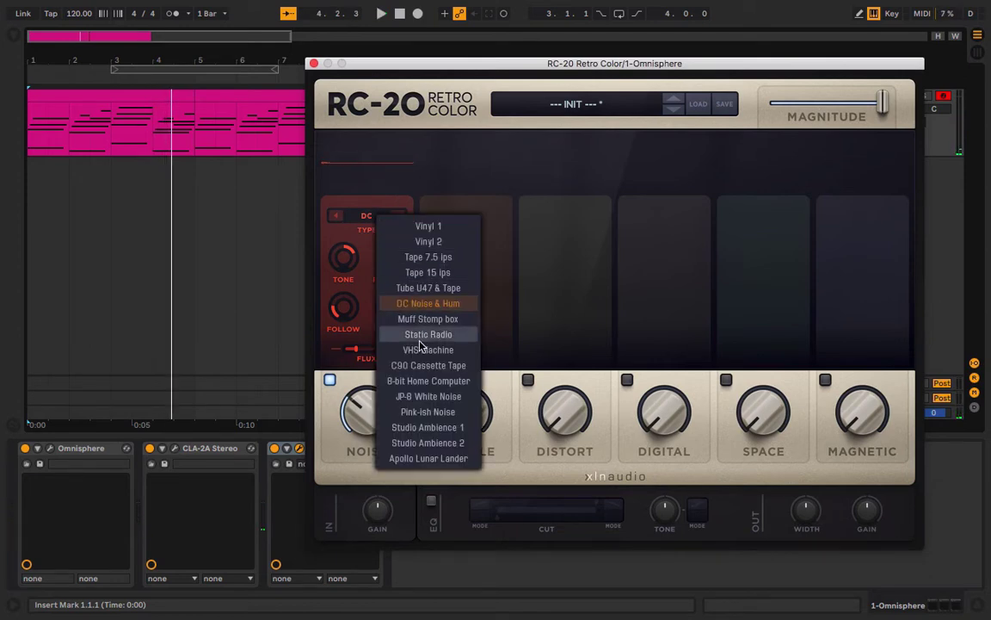
click(422, 351)
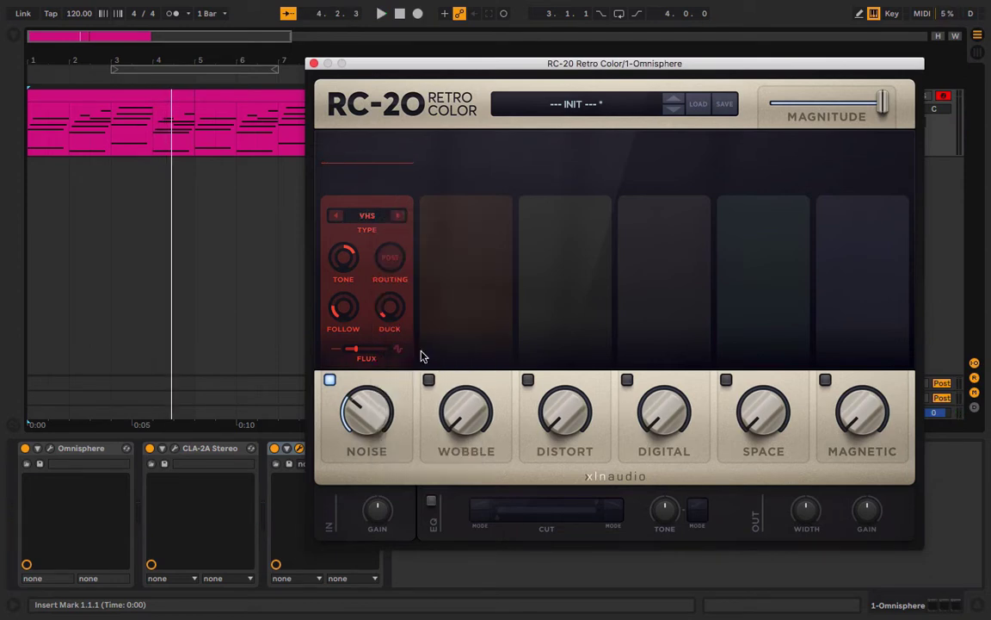
key(space)
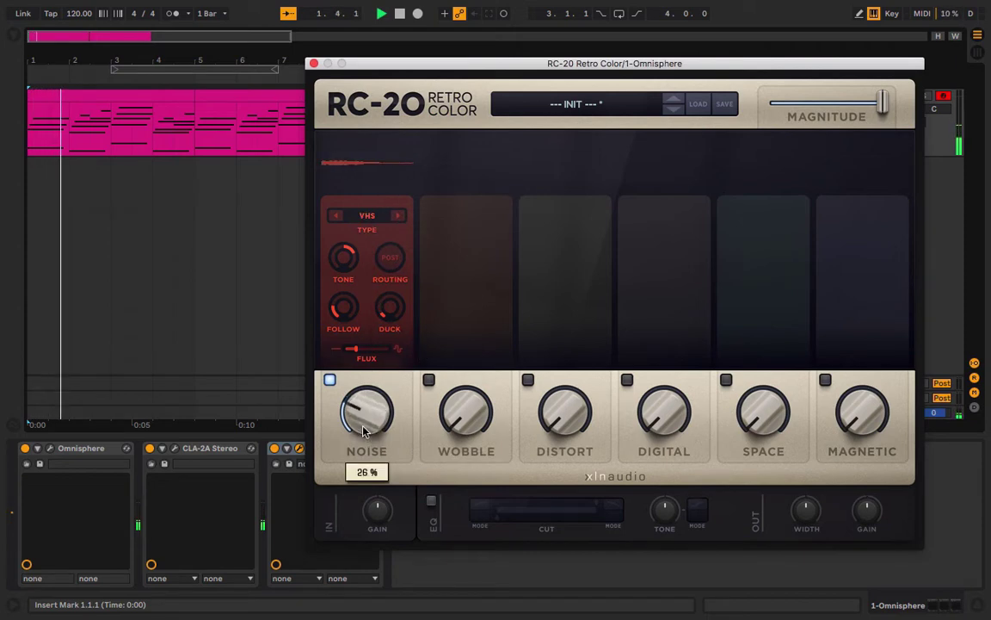
scroll(364, 430, up, 1)
scroll(363, 430, down, 2)
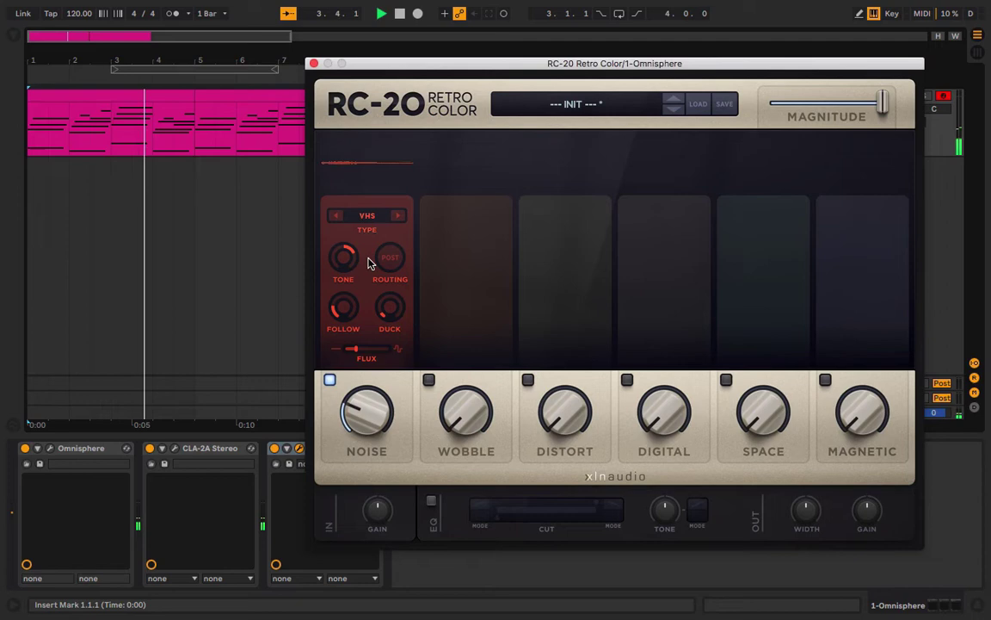
Choose C90 Cassette Tape as the noise type and lower the Noise amount to about 18%.
click(367, 217)
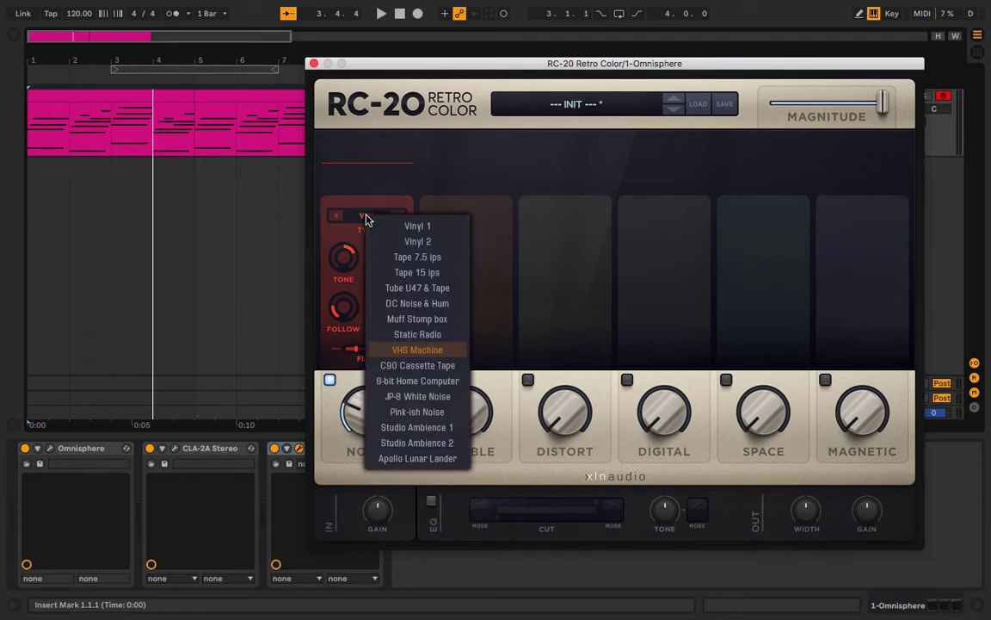
click(412, 365)
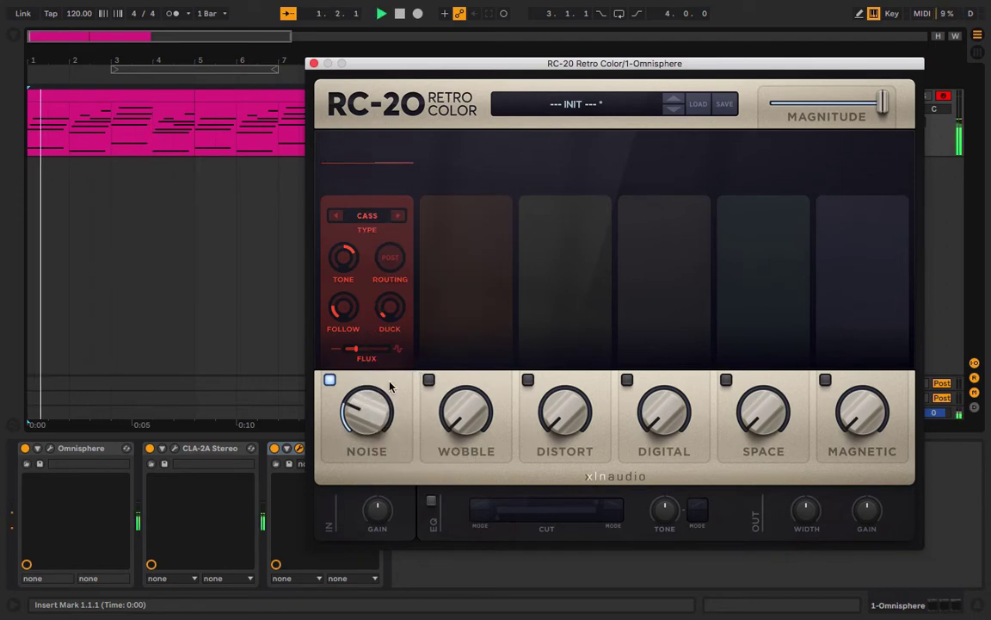
mouse_move(387, 395)
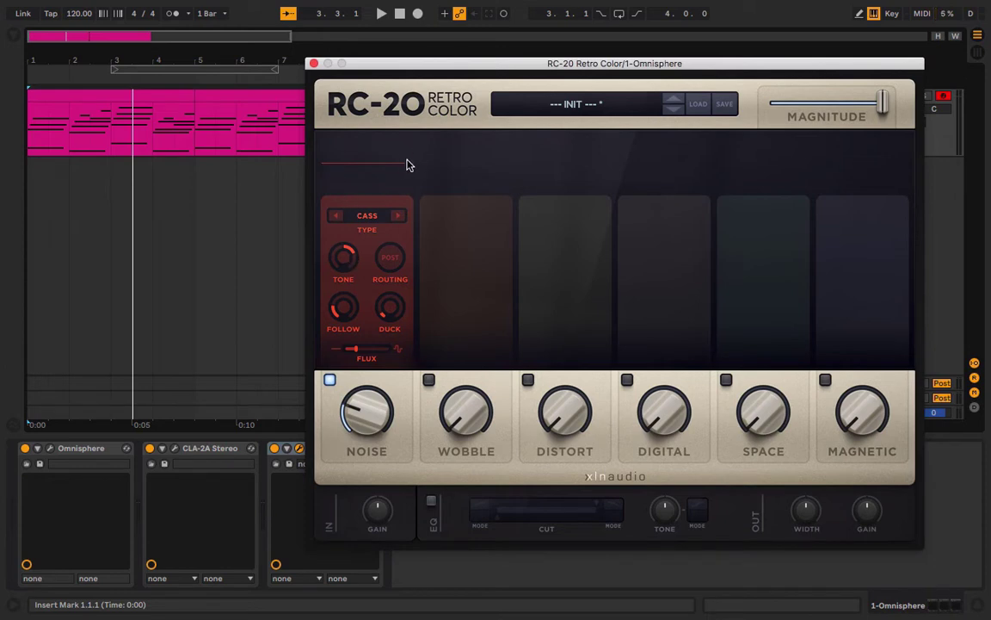
click(371, 222)
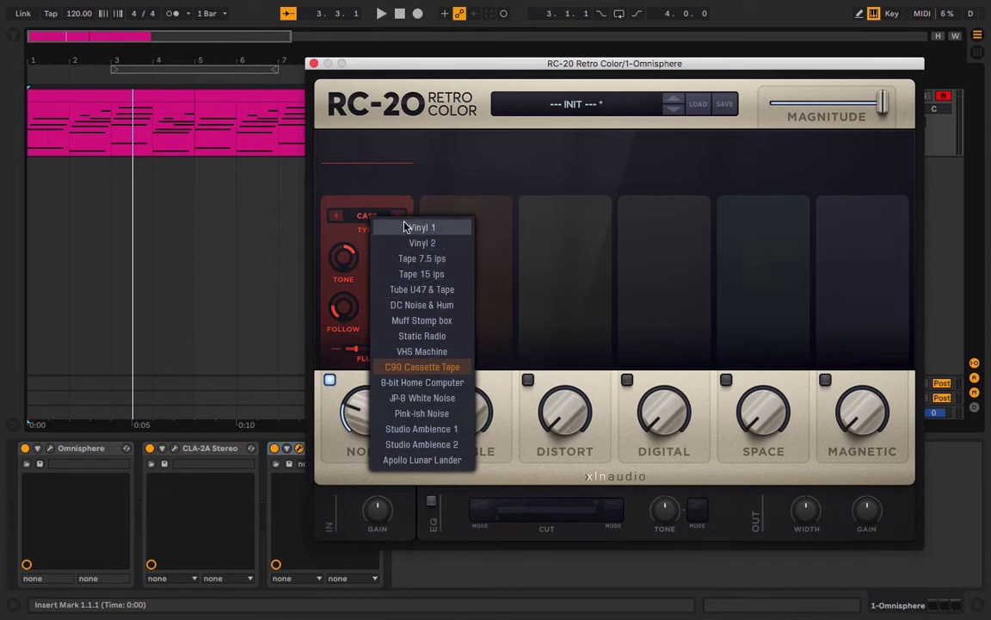
click(399, 195)
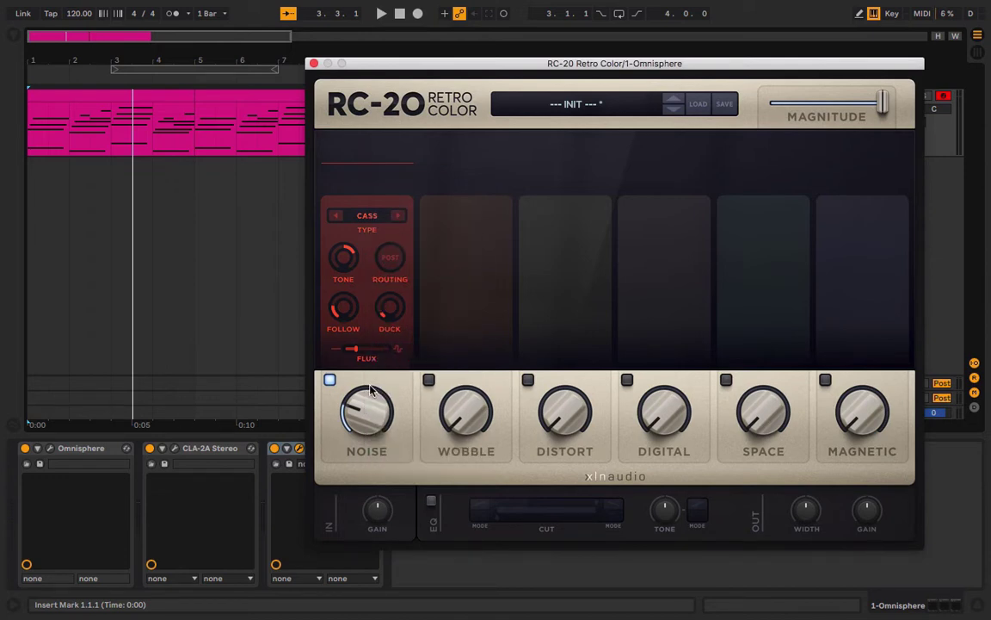
drag(371, 389, 370, 404)
click(368, 215)
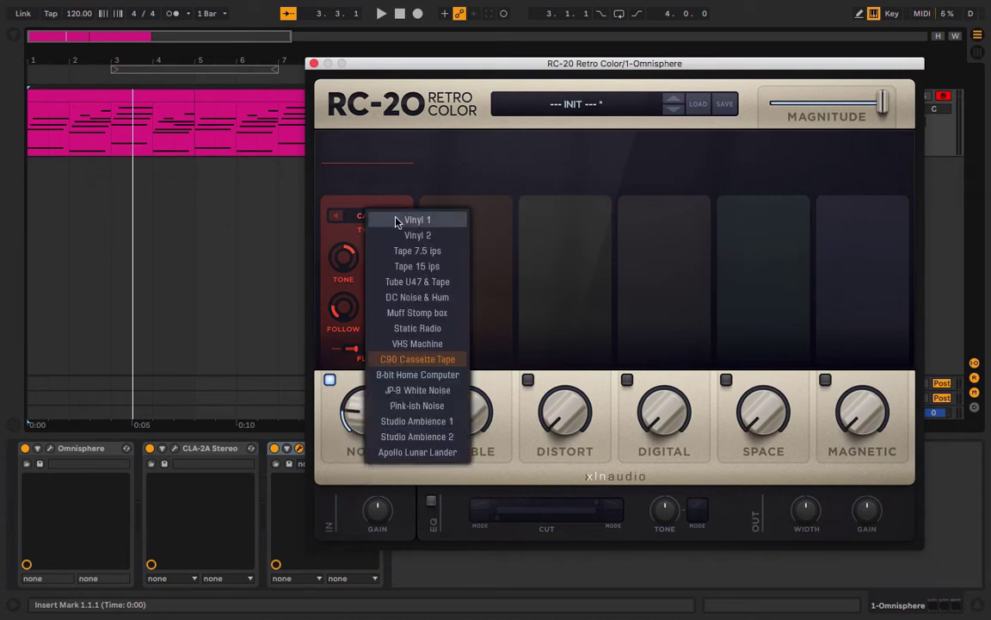
Set noise back to Vinyl 2, enable Wobble, and audition shifting the wow/flutter balance.
click(415, 238)
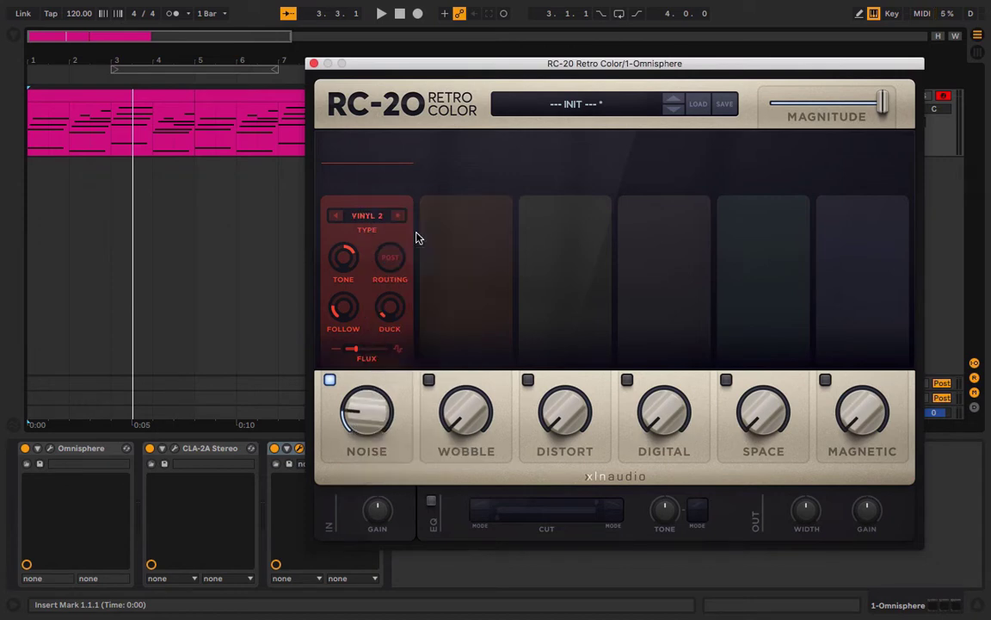
click(430, 380)
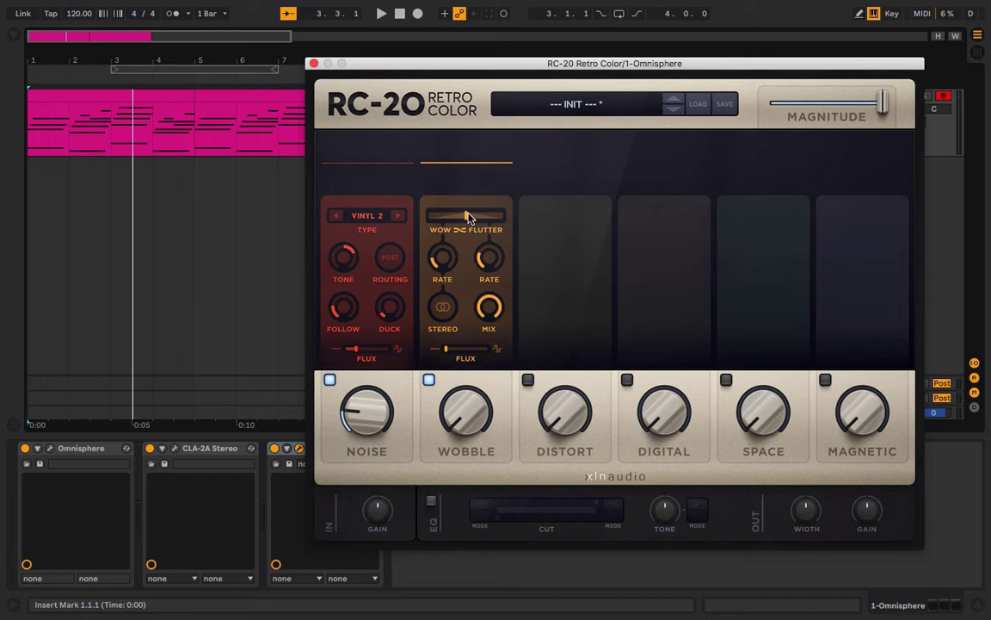
drag(469, 218, 489, 221)
key(space)
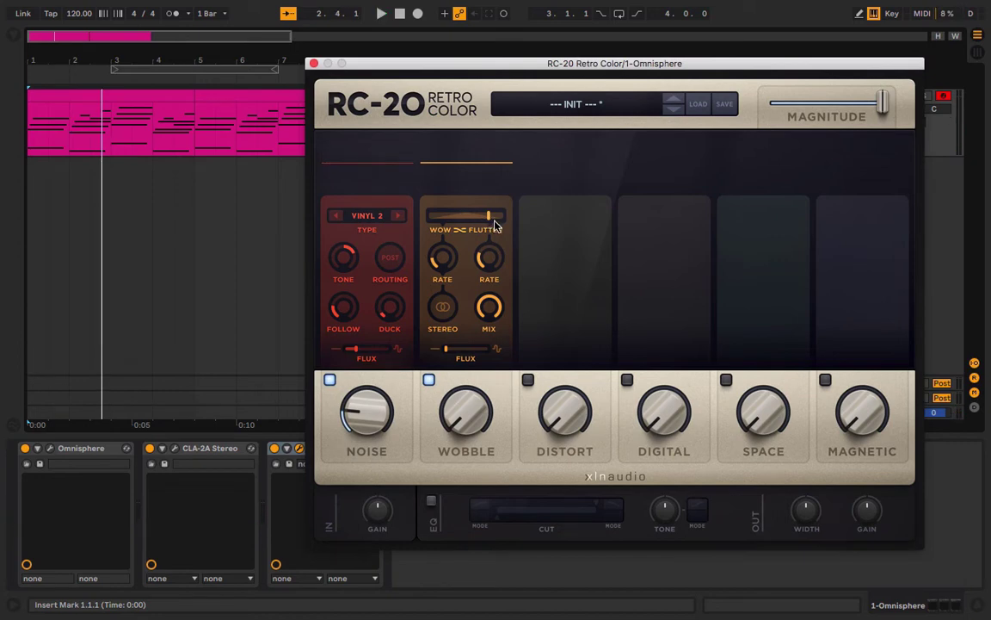
drag(493, 224, 457, 225)
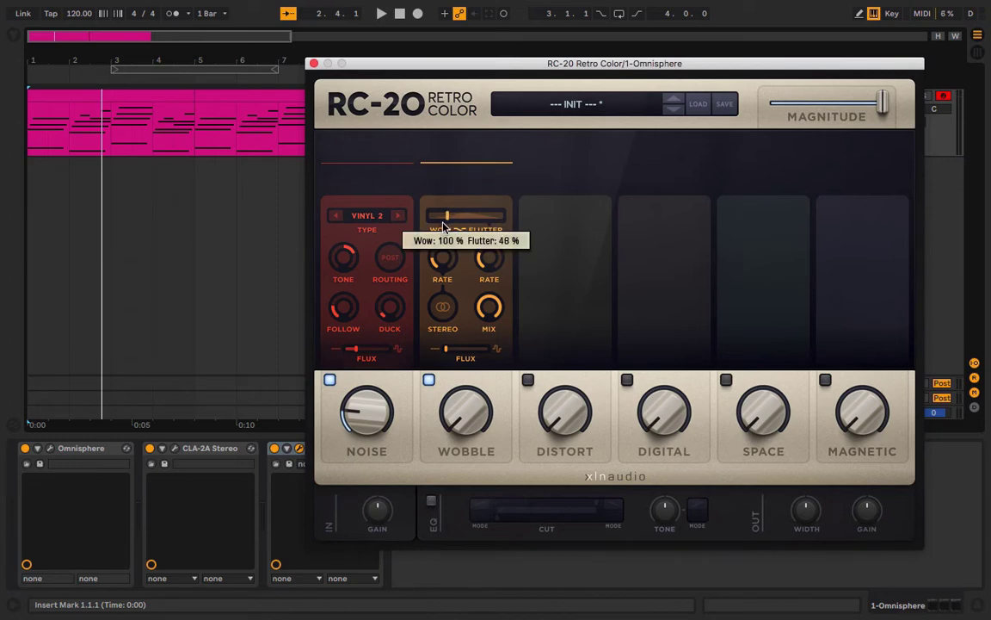
key(space)
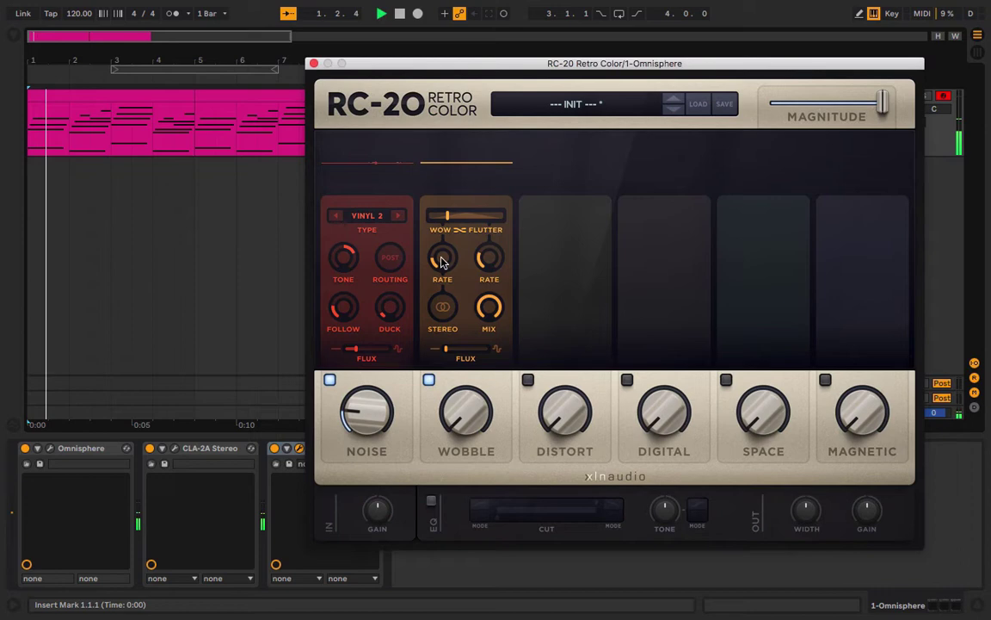
Set Wobble rate to 1.2 Hz, wow and flutter to 100%, and amount to about 7%.
drag(439, 203, 440, 216)
drag(466, 411, 468, 348)
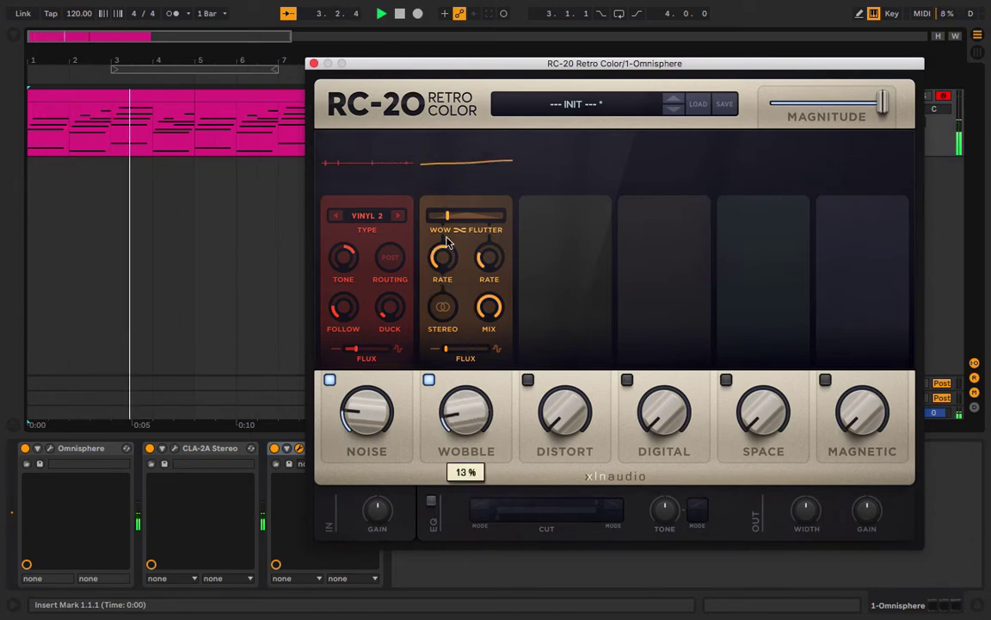
drag(456, 216, 486, 217)
mouse_move(439, 256)
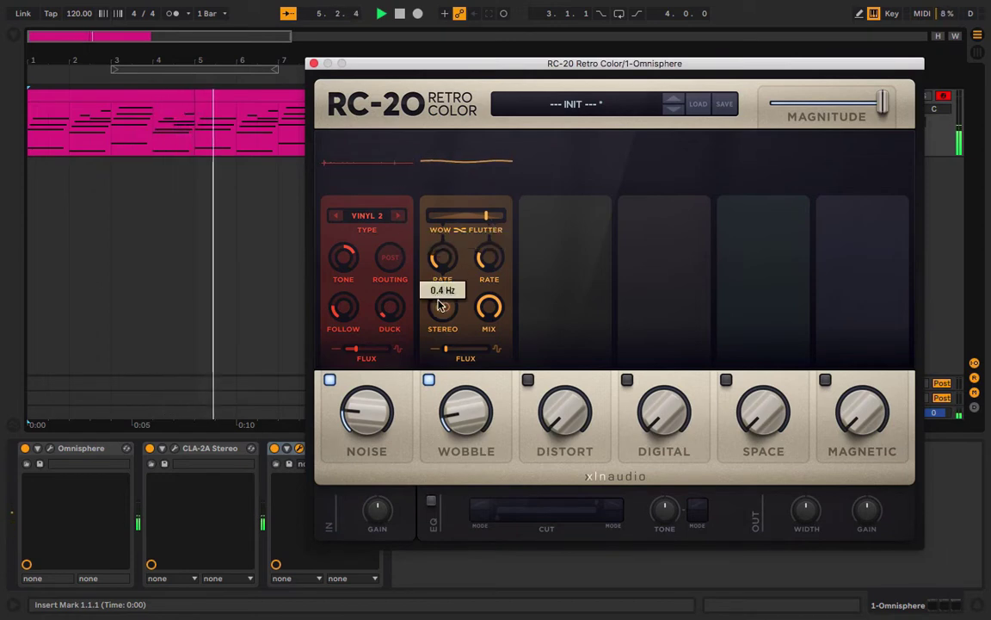
mouse_move(486, 275)
drag(447, 420, 434, 319)
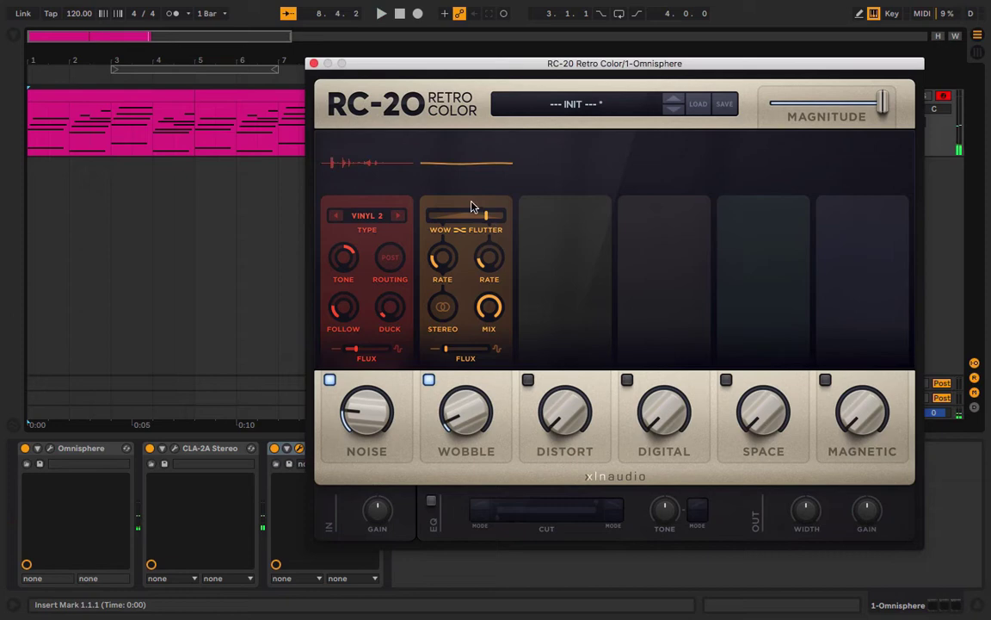
mouse_move(490, 218)
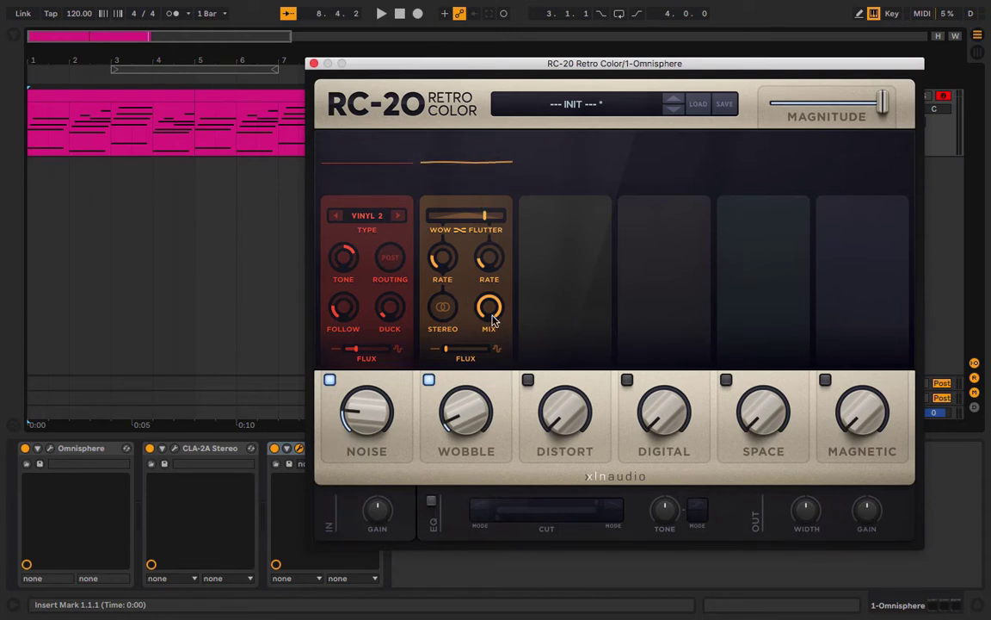
Try wobble mix at 48% with stereo wobble on and Wobble amount about 17%.
drag(487, 310, 489, 384)
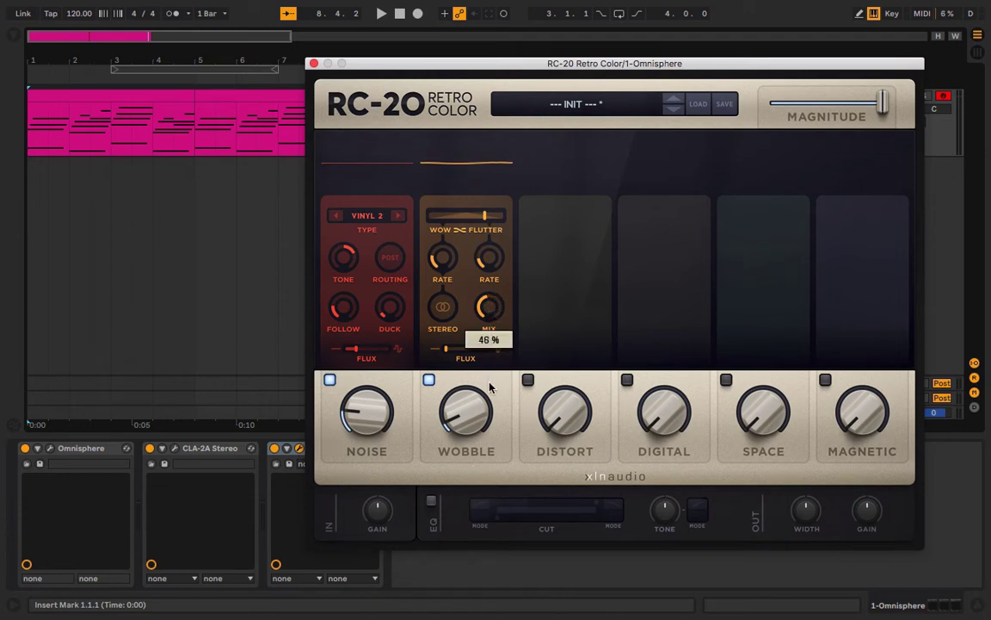
key(space)
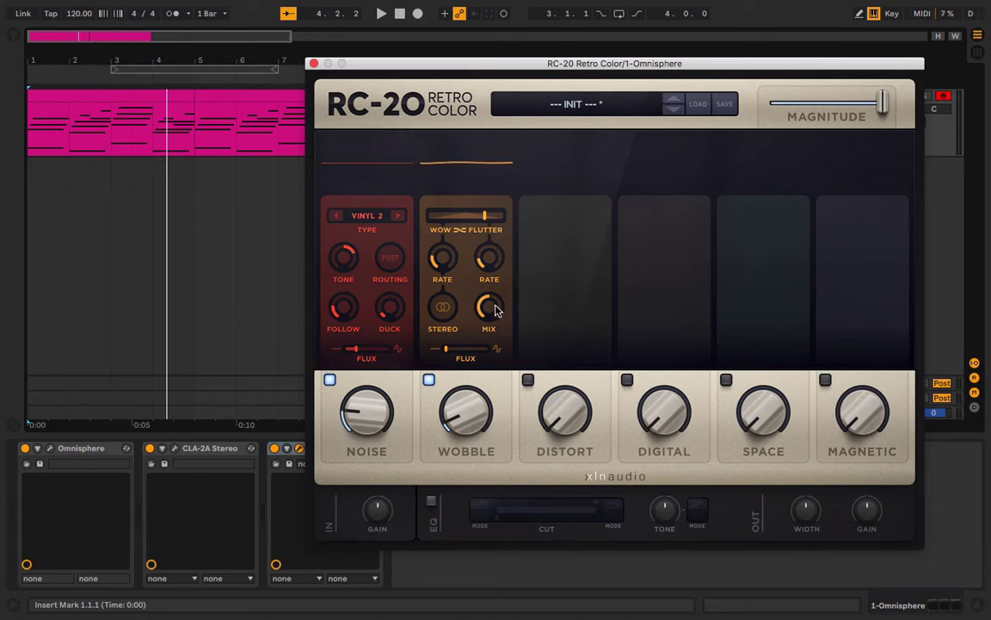
click(441, 308)
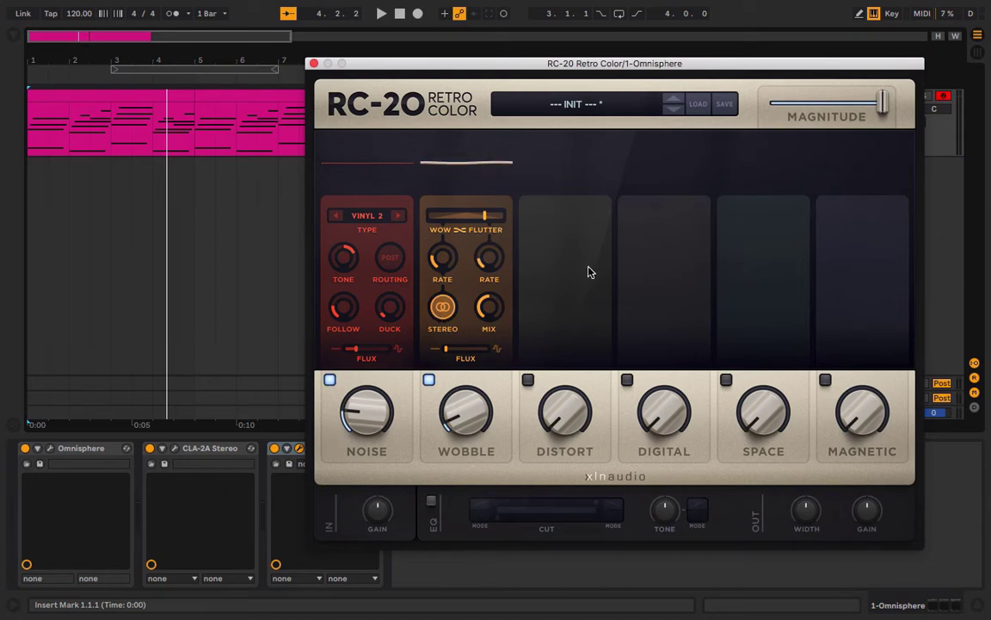
key(space)
mouse_move(470, 390)
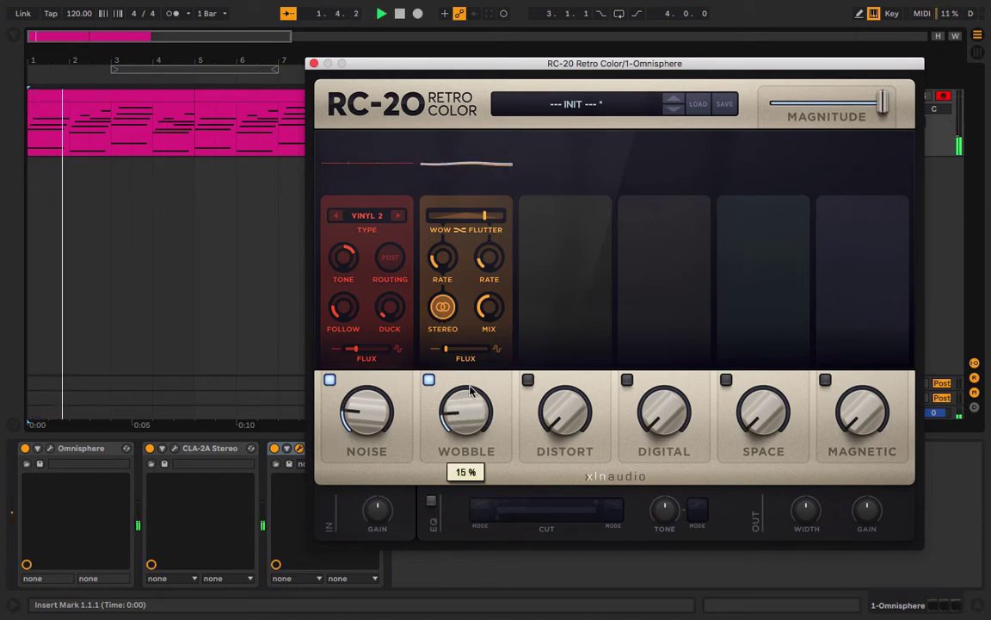
drag(470, 391, 470, 387)
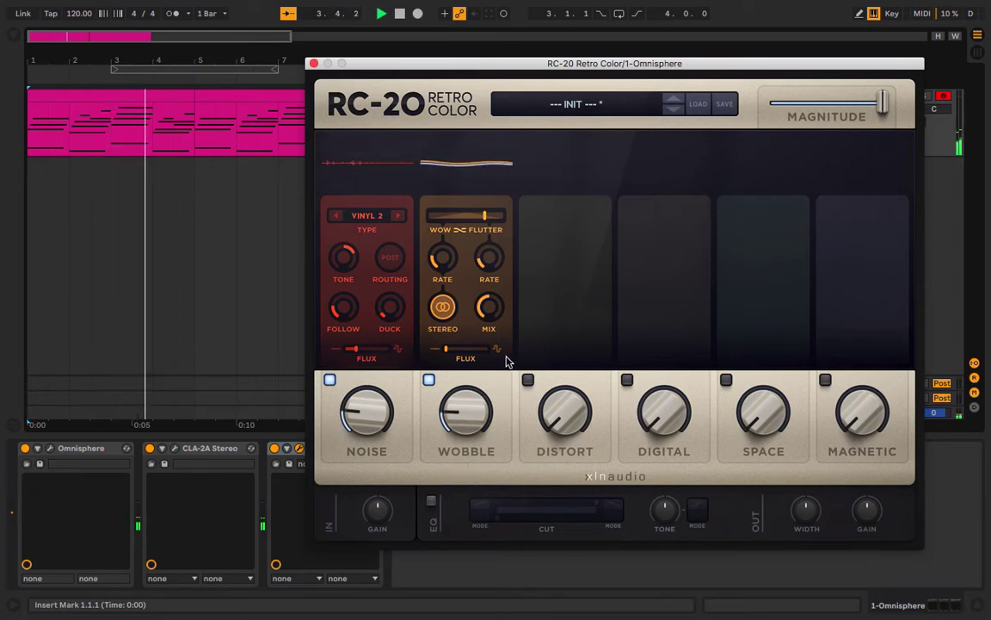
Turn stereo wobble off, restore the wobble mix to 100%, and set Wobble amount to about 10%.
click(443, 308)
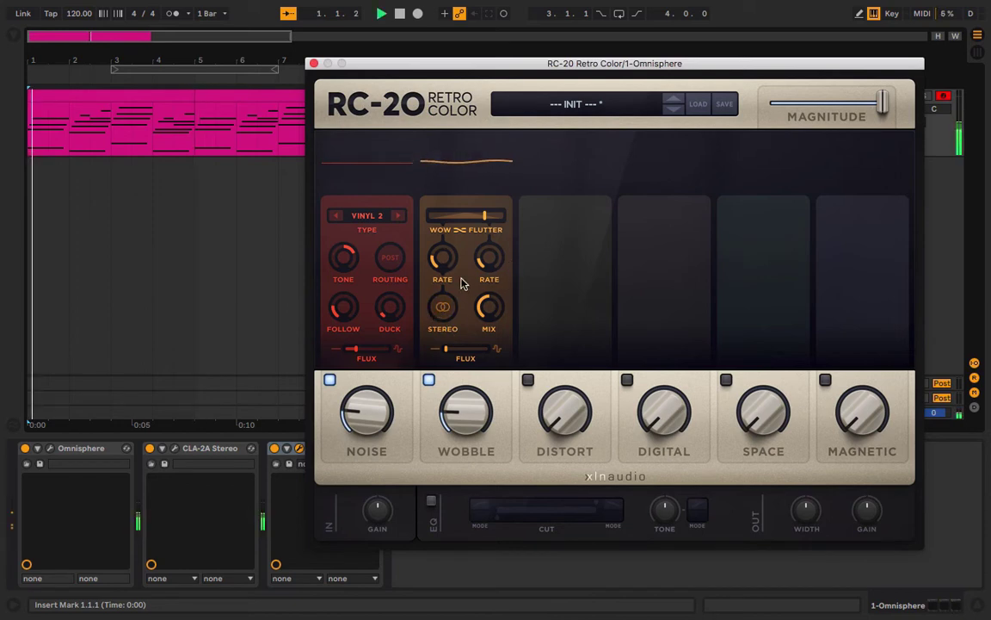
drag(487, 312, 487, 296)
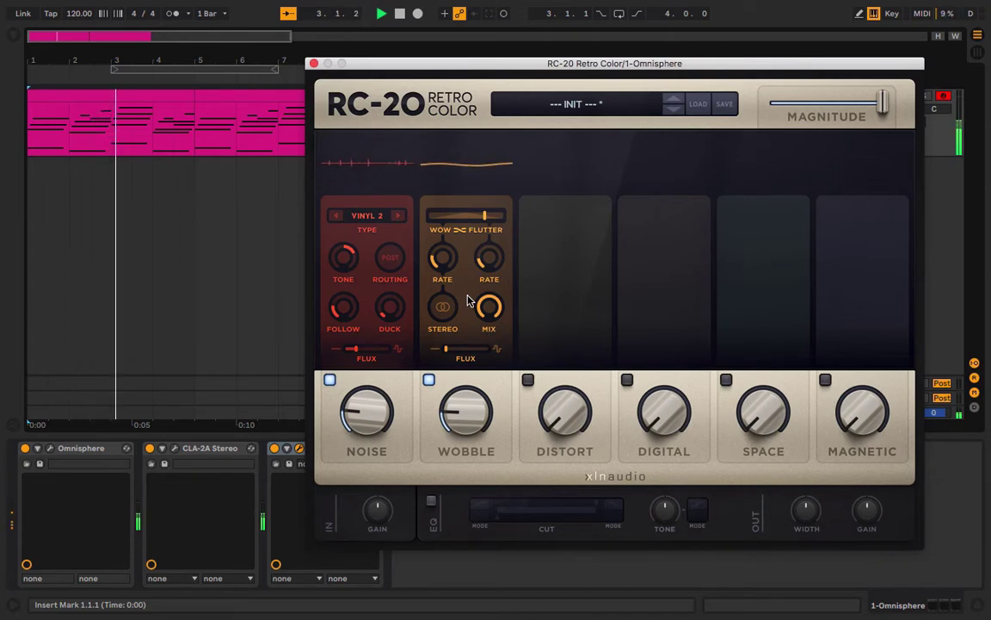
mouse_move(459, 409)
drag(458, 410, 457, 422)
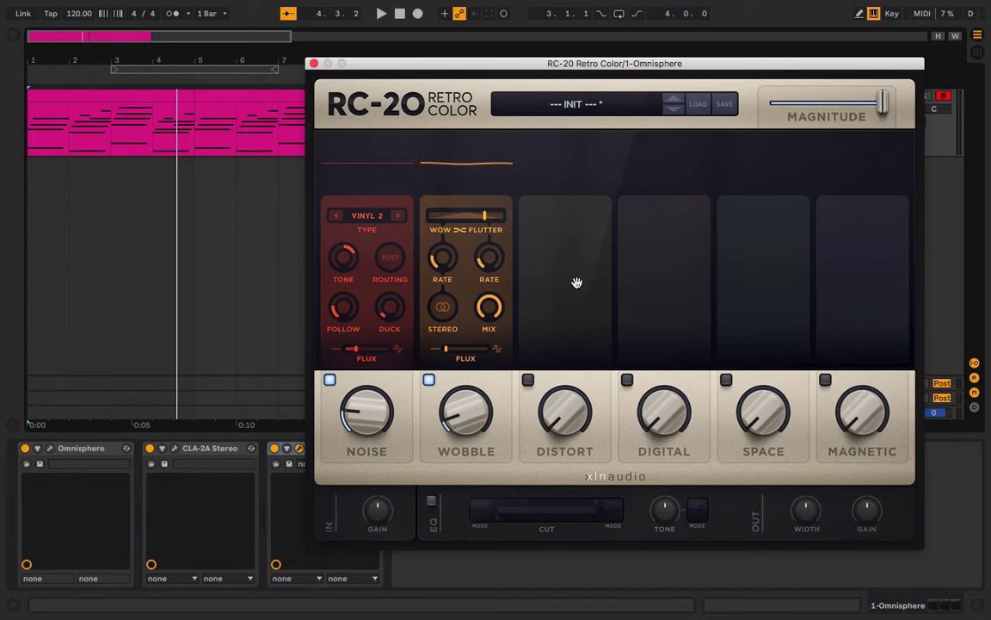
Enable the Distort module with TubePair type at 50% and play to hear it.
click(551, 322)
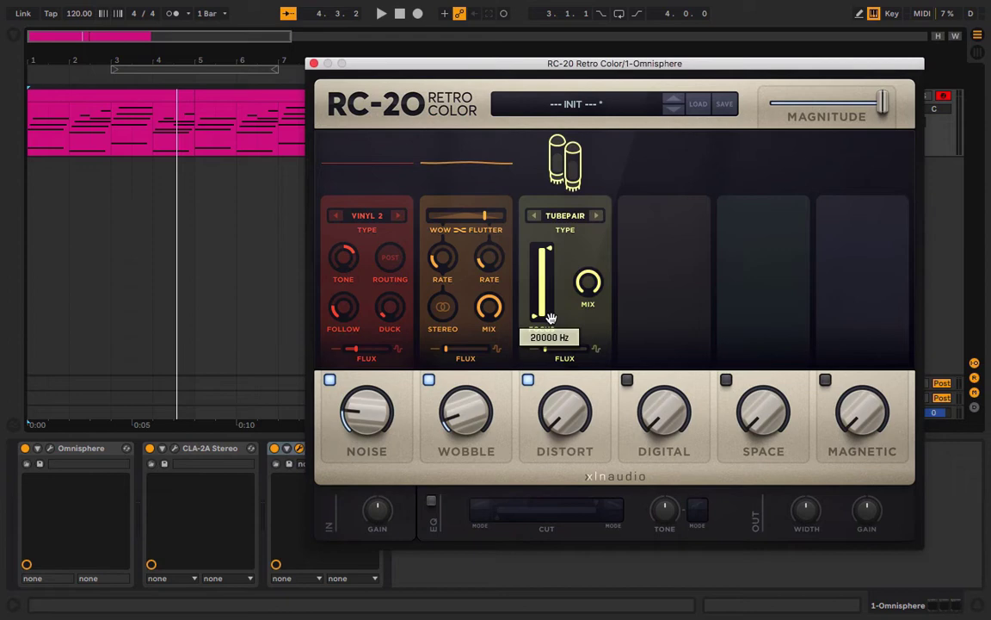
click(581, 212)
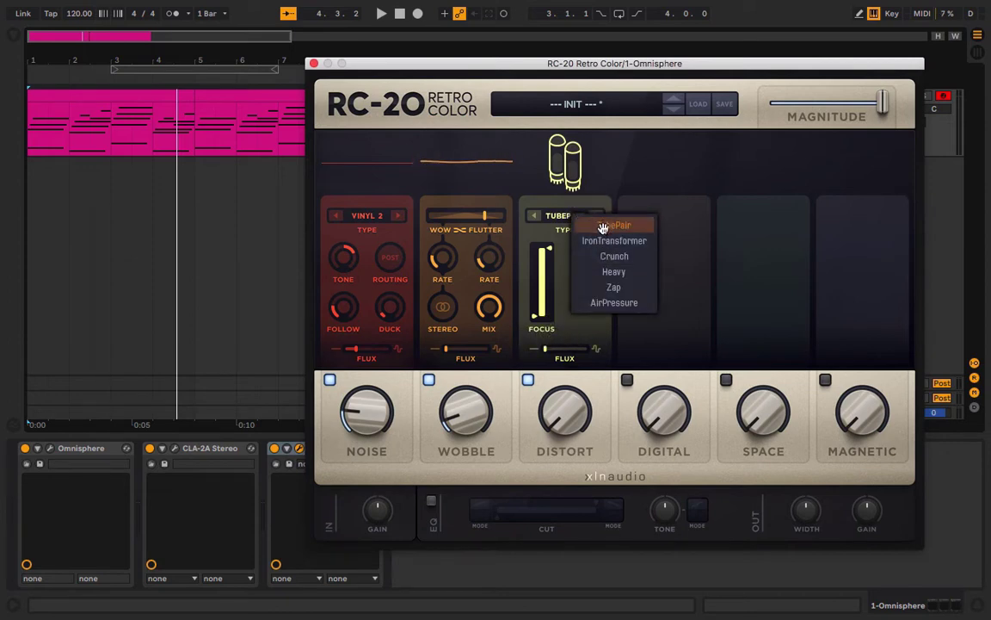
click(603, 225)
key(space)
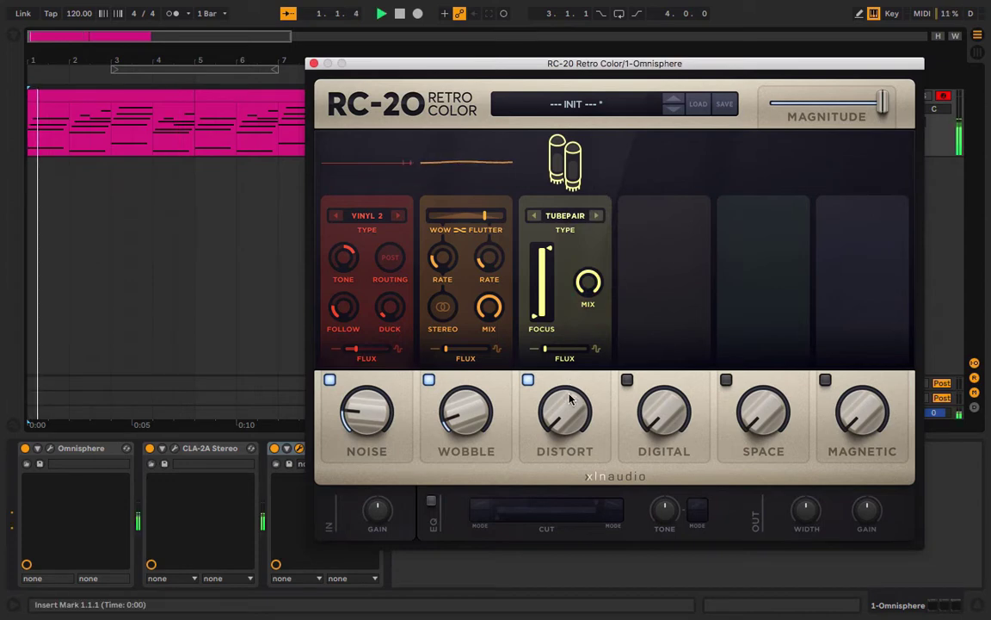
mouse_move(566, 385)
drag(565, 384, 562, 338)
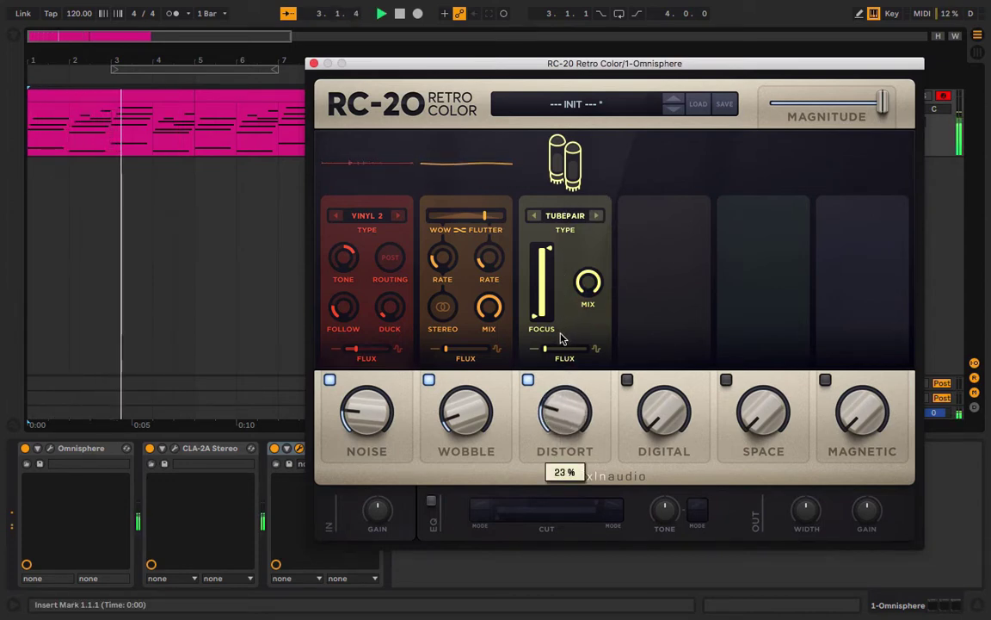
Switch distortion to IronTransformer and set the amount to about 28%.
click(575, 220)
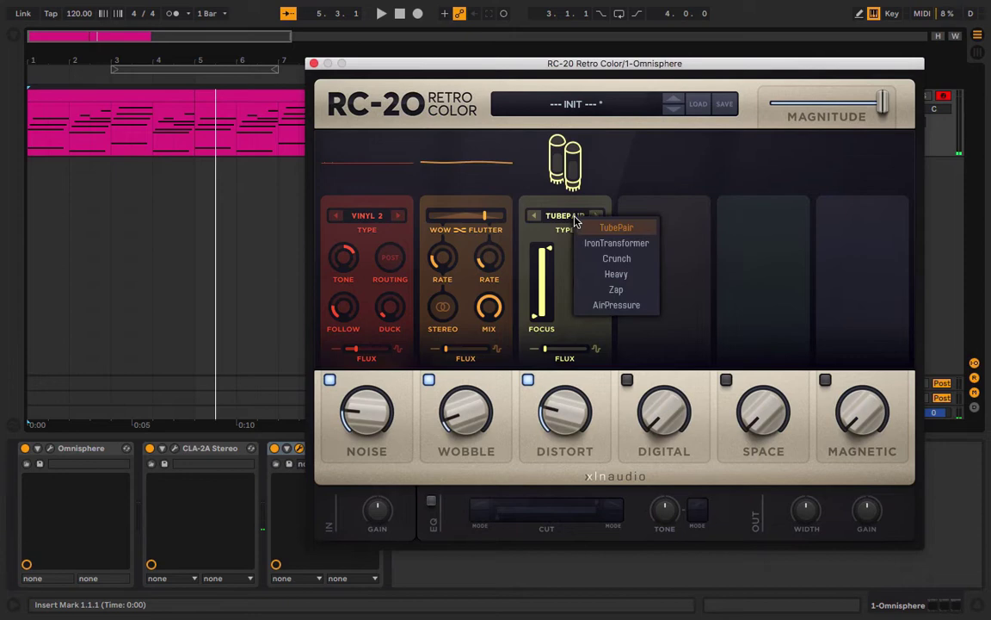
click(598, 244)
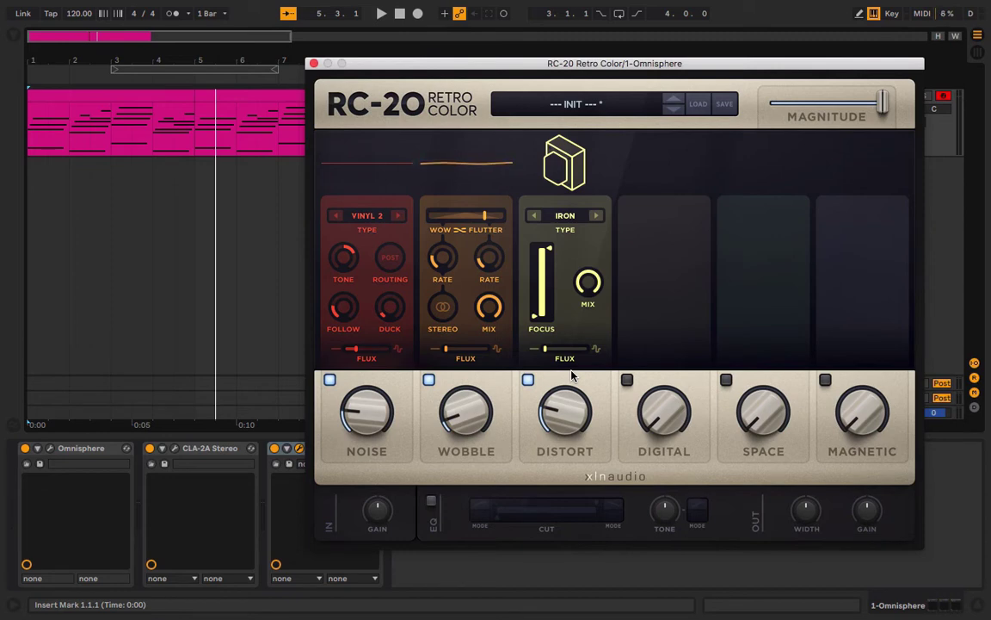
key(space)
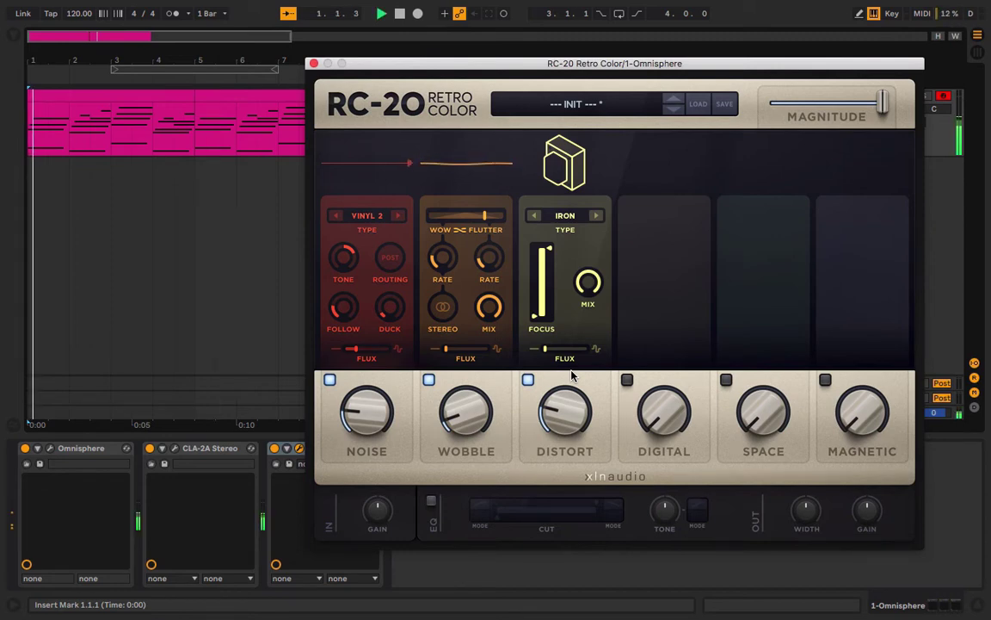
mouse_move(561, 428)
drag(561, 428, 561, 407)
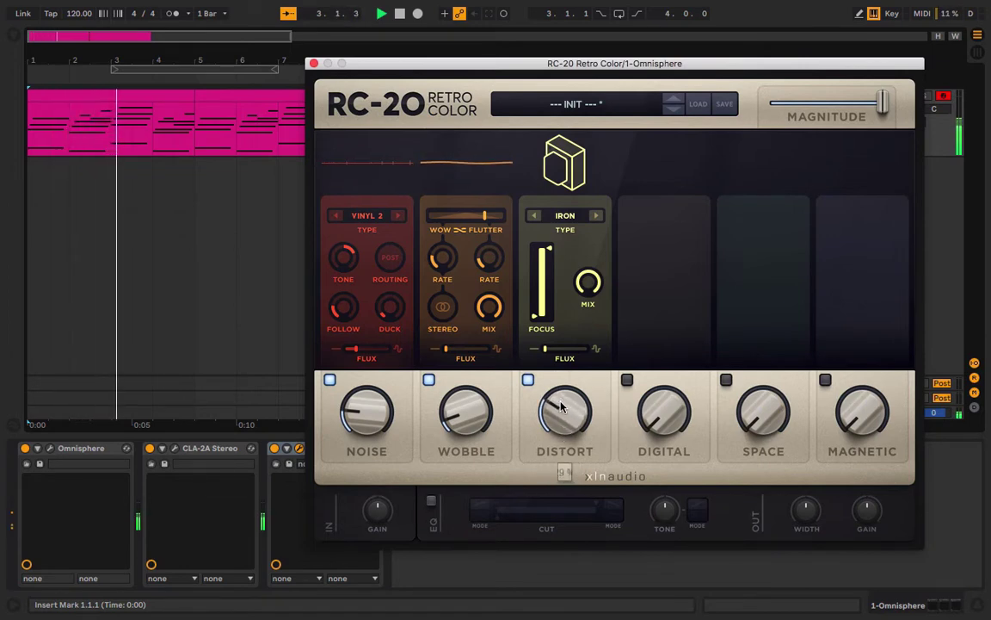
drag(560, 407, 553, 374)
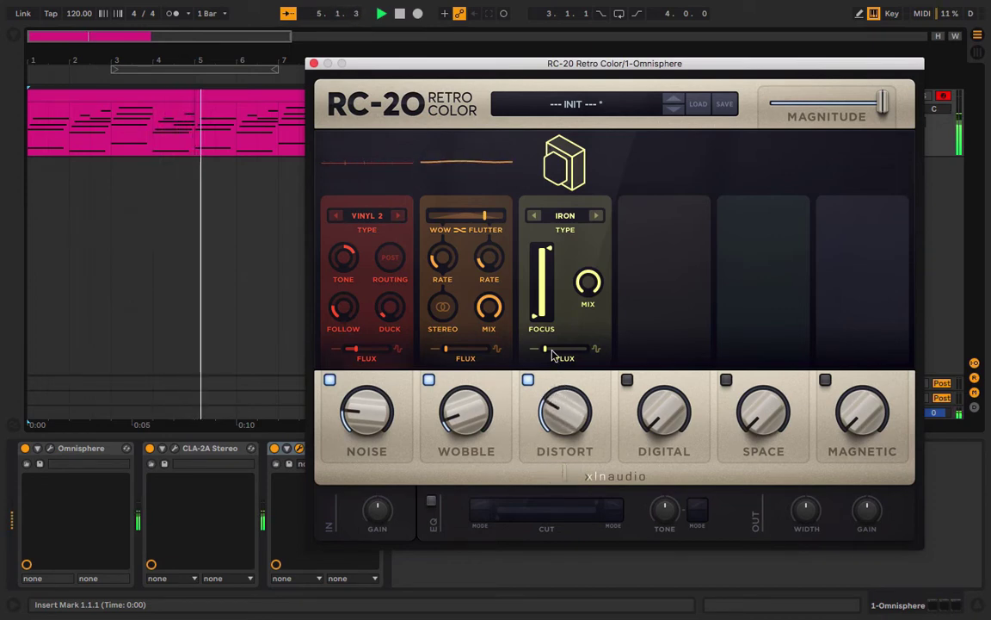
Switch distortion to AirPressure at 31% and replay the clip.
click(571, 217)
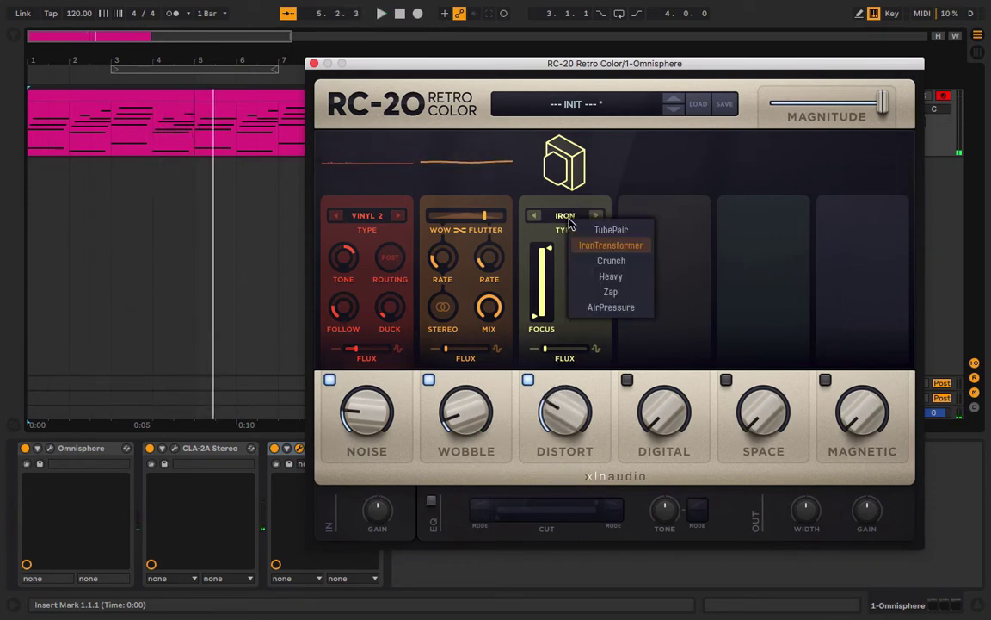
click(602, 308)
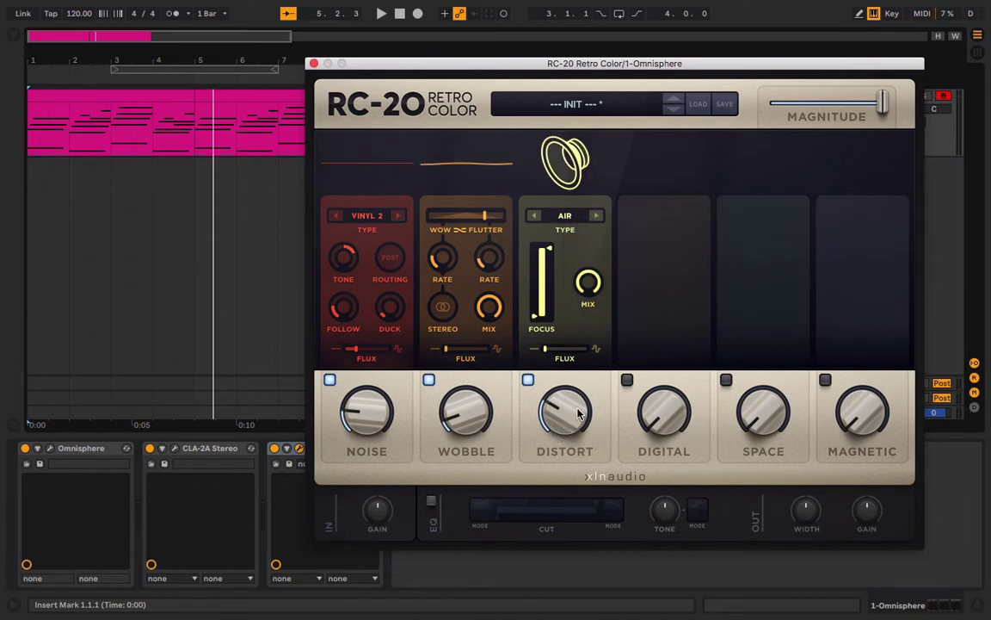
drag(578, 414, 573, 408)
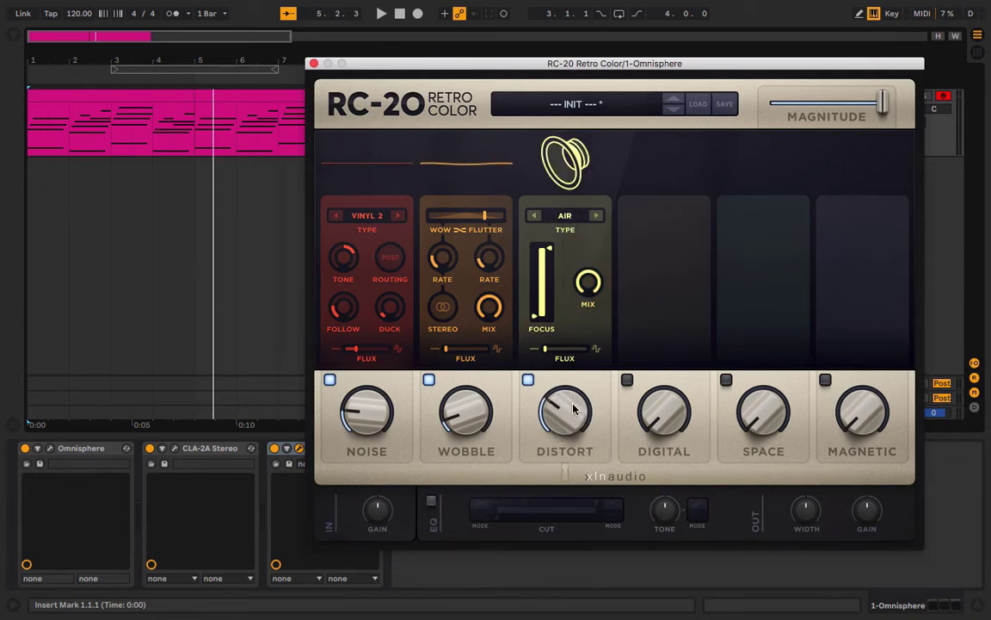
key(space)
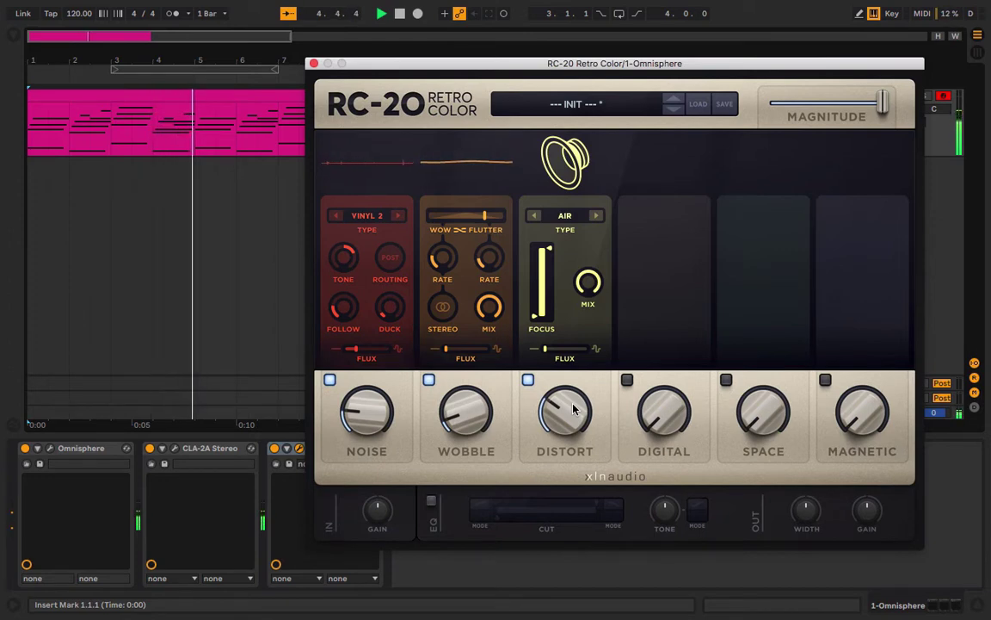
Try Crunch distortion at 21%, then Heavy at about 49%, then step on to Zap.
click(576, 220)
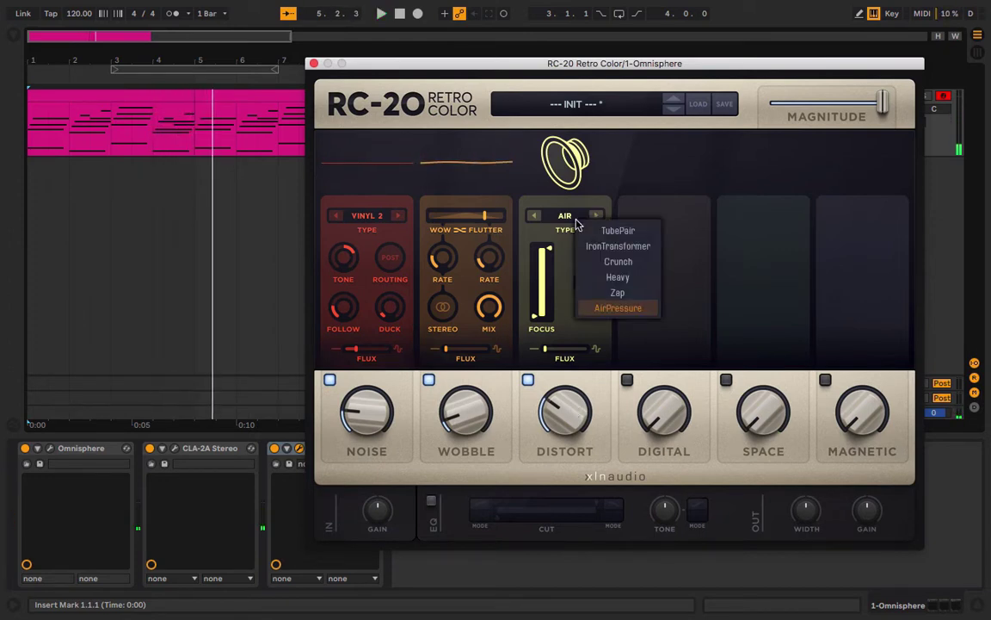
click(617, 261)
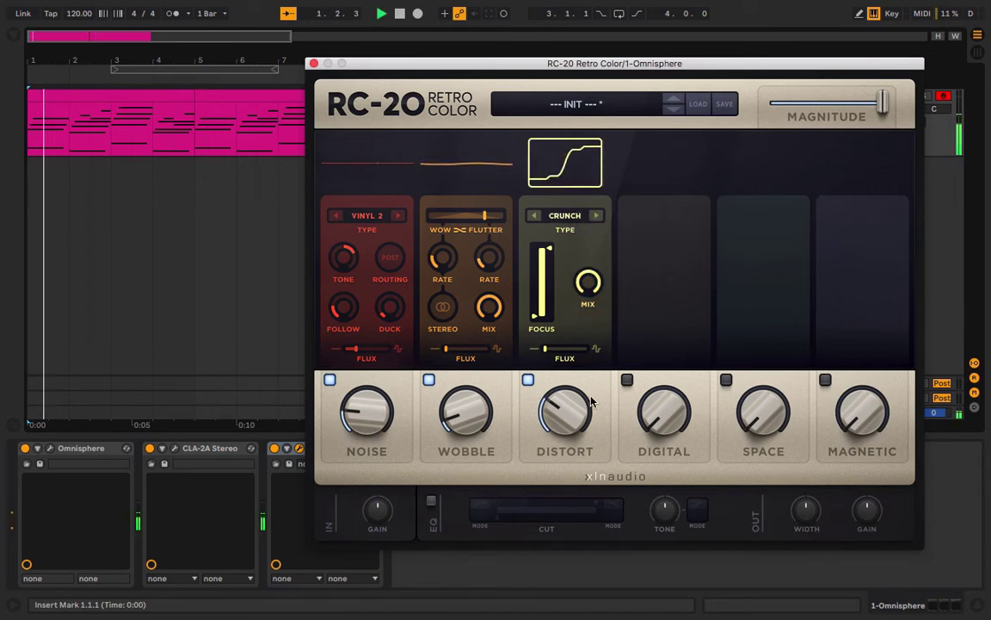
mouse_move(558, 377)
drag(558, 377, 579, 451)
click(596, 215)
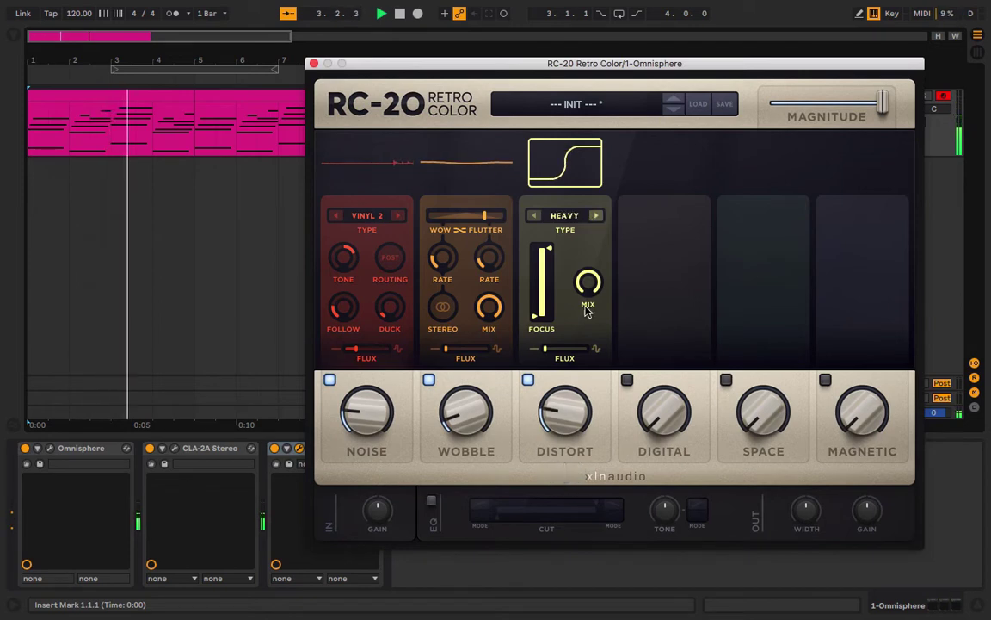
mouse_move(564, 411)
mouse_down()
mouse_move(568, 305)
mouse_move(586, 283)
mouse_move(570, 336)
mouse_move(573, 384)
mouse_move(570, 327)
mouse_move(586, 283)
mouse_move(582, 408)
mouse_up()
click(595, 215)
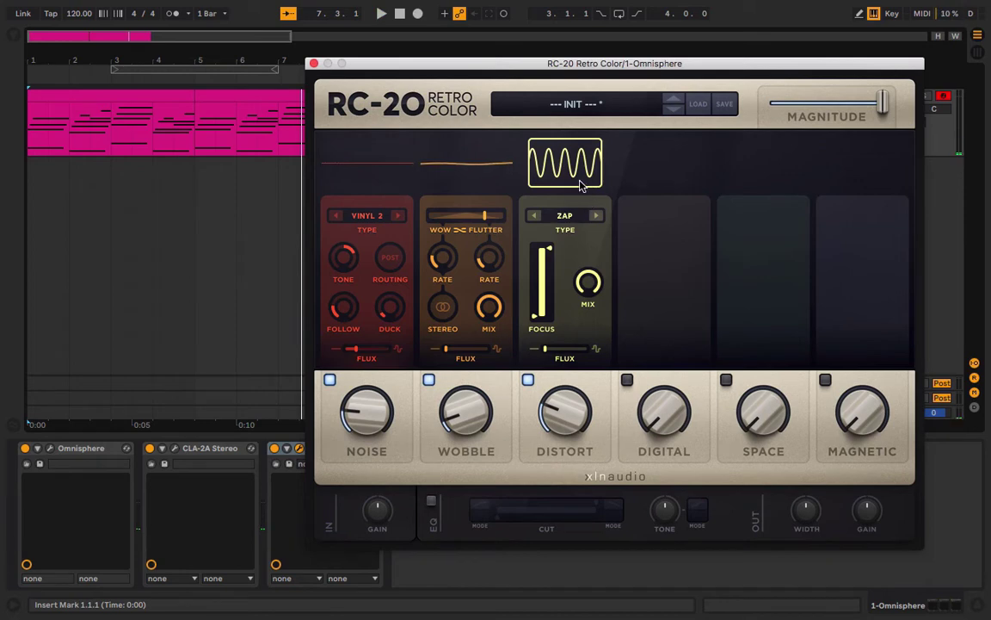
Return the distortion type to AirPressure and replay from the song start.
click(563, 216)
click(603, 300)
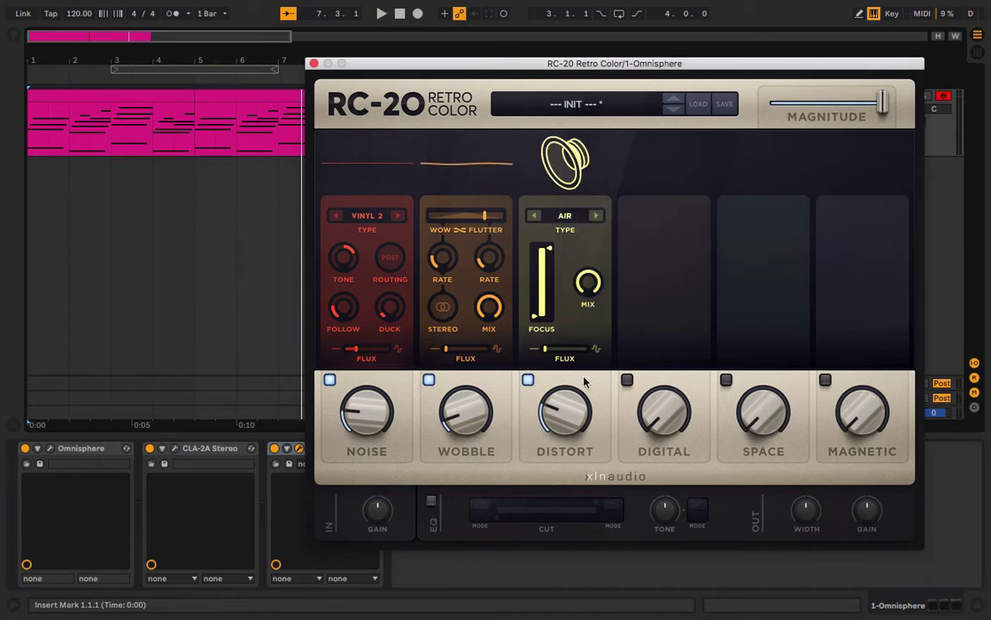
click(563, 217)
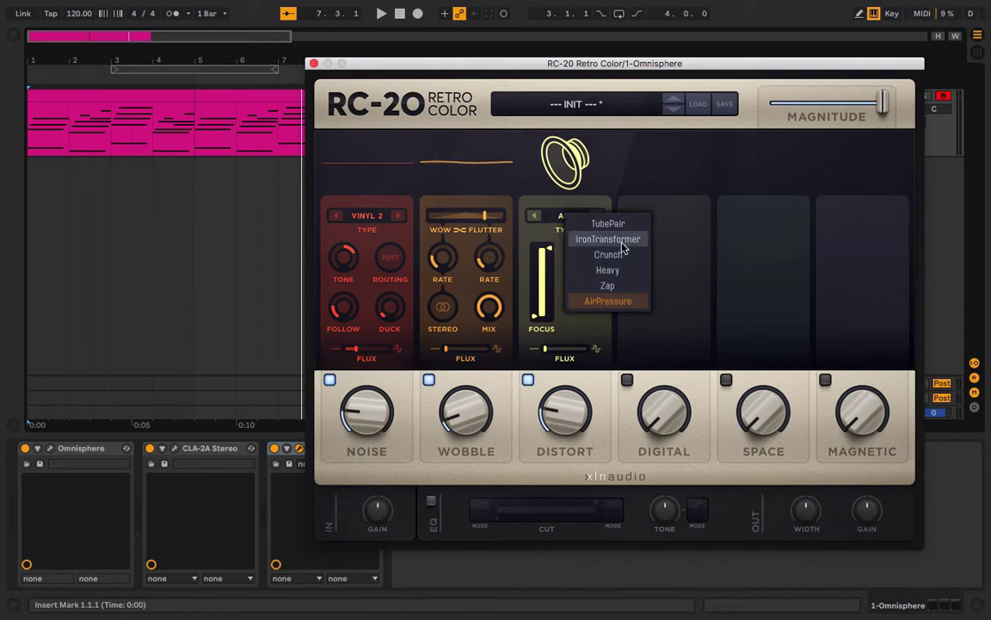
click(612, 350)
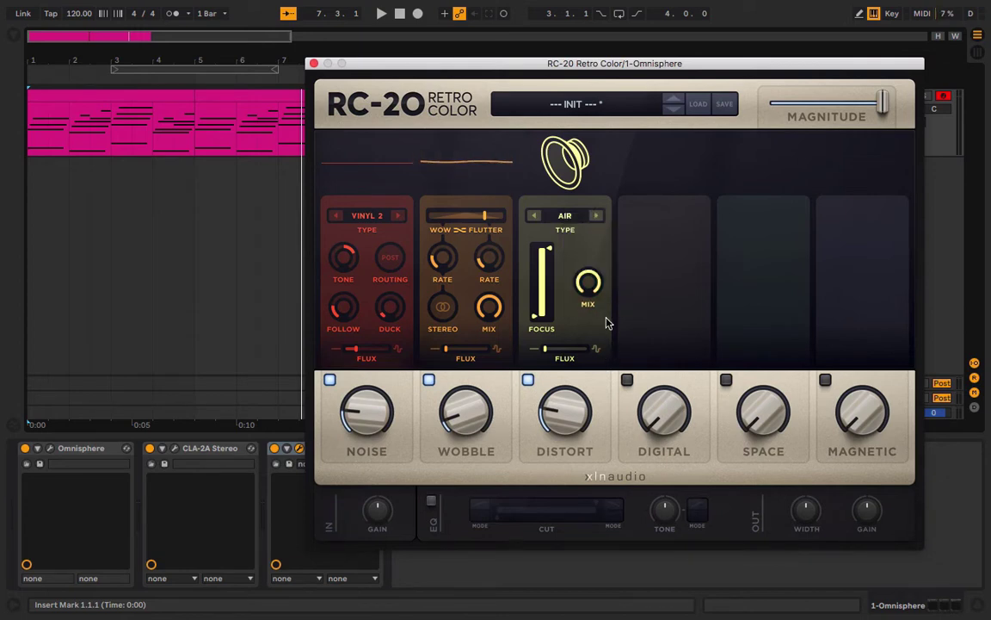
key(space)
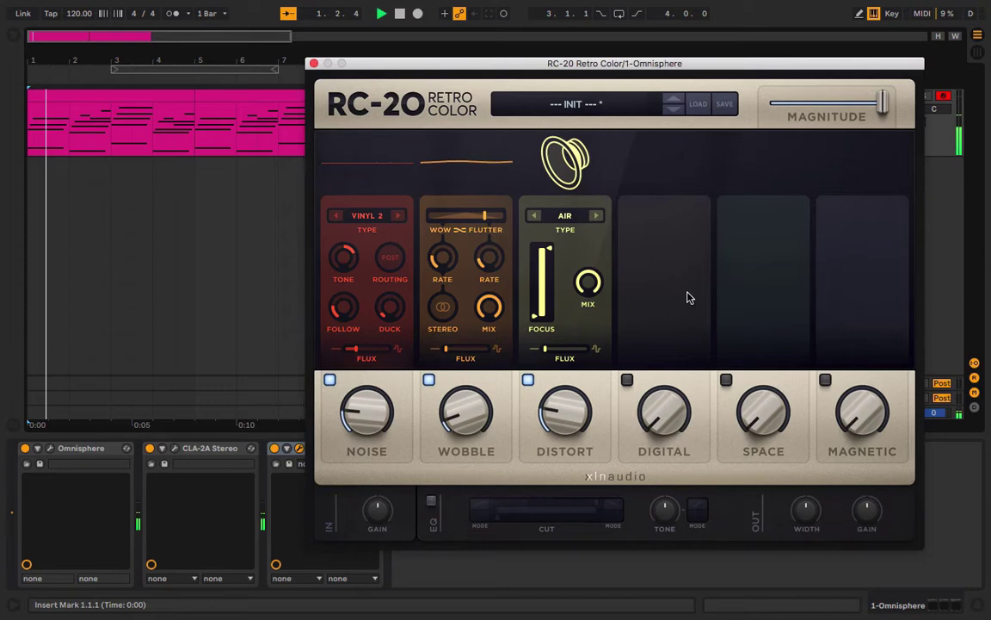
Enable the Digital module, set its amount to about 19 % and play the track.
click(627, 379)
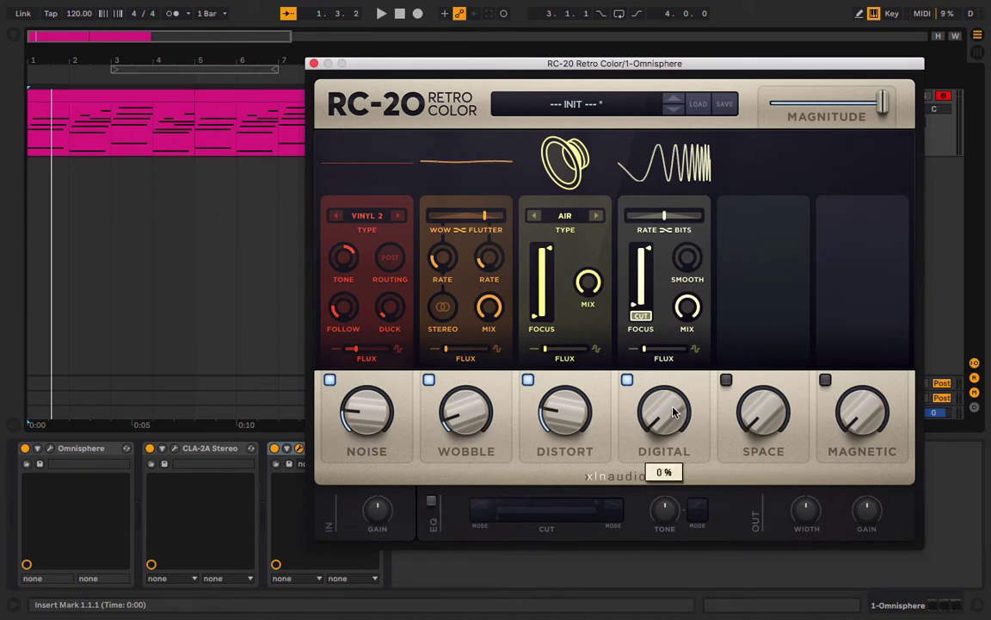
scroll(671, 372, up, 2)
scroll(671, 372, up, 3)
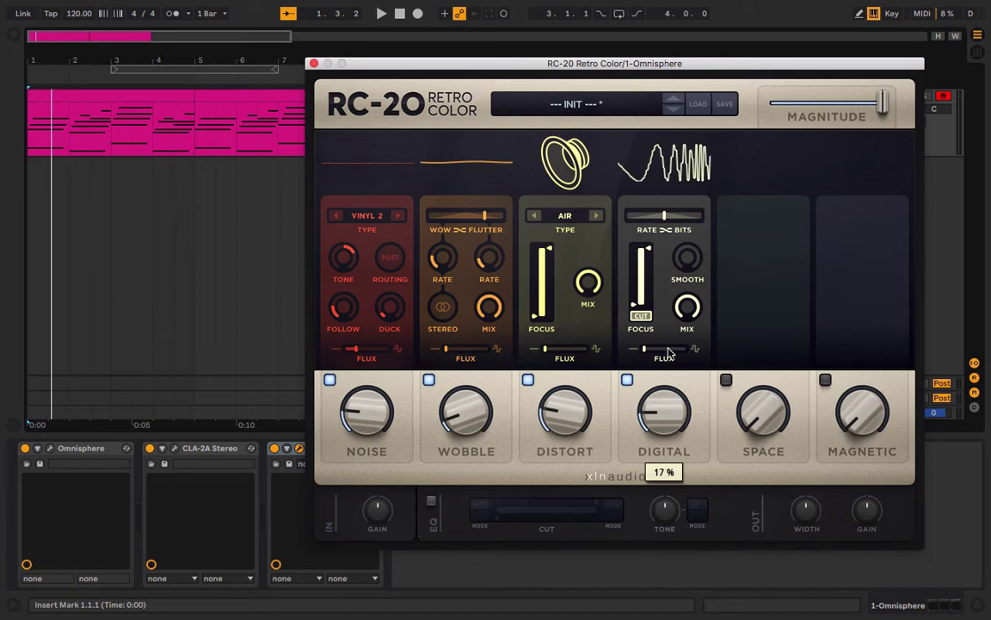
scroll(665, 357, down, 1)
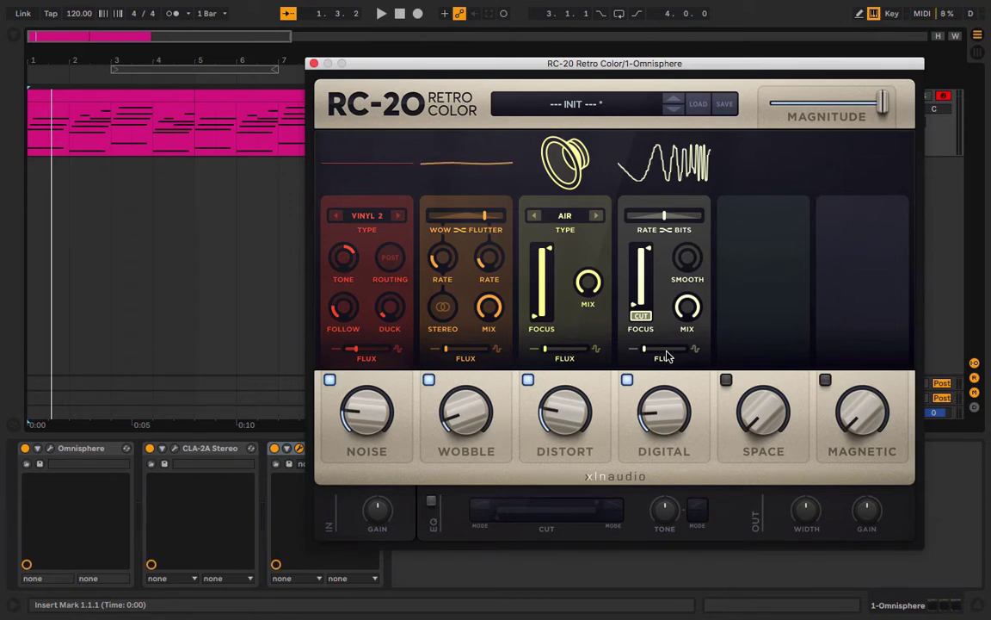
mouse_move(661, 408)
mouse_down()
mouse_move(658, 386)
mouse_move(675, 408)
mouse_move(676, 400)
mouse_up()
key(space)
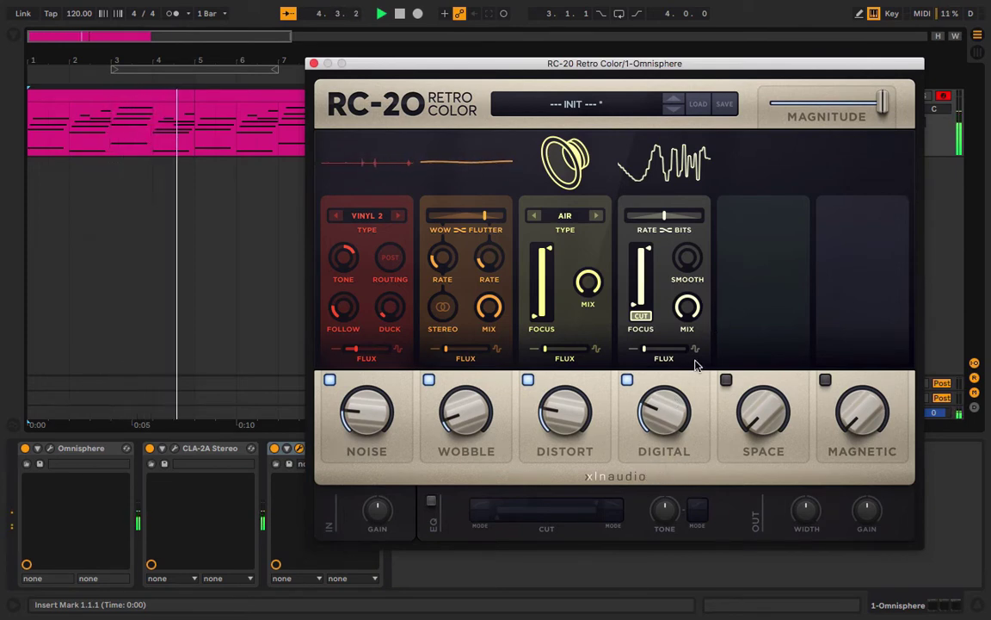
Try the Digital amount at 44 % and 19 %, then set it to 28 % and replay.
drag(681, 394, 676, 324)
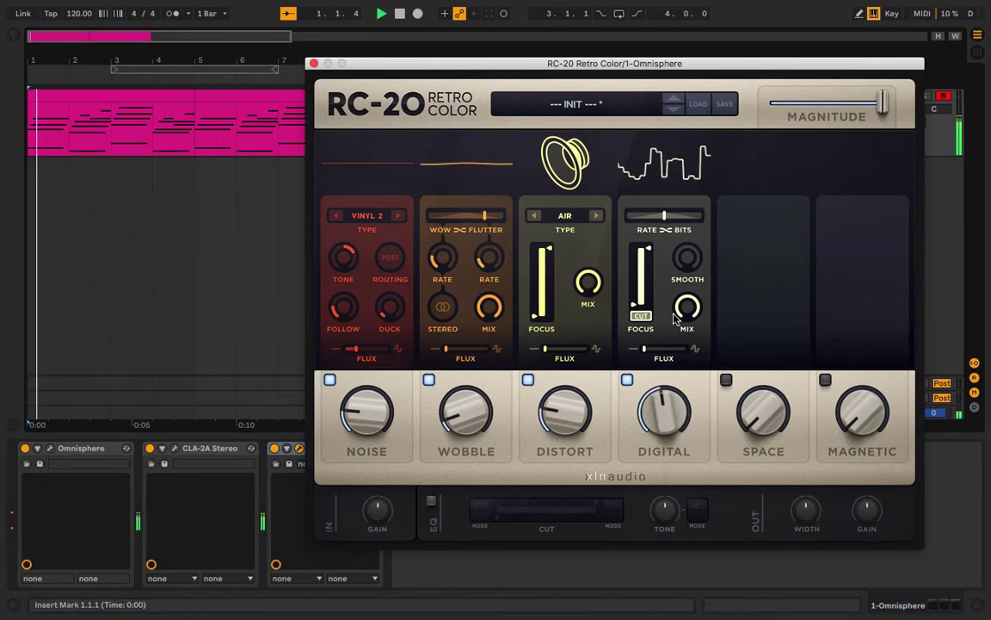
drag(672, 409, 664, 332)
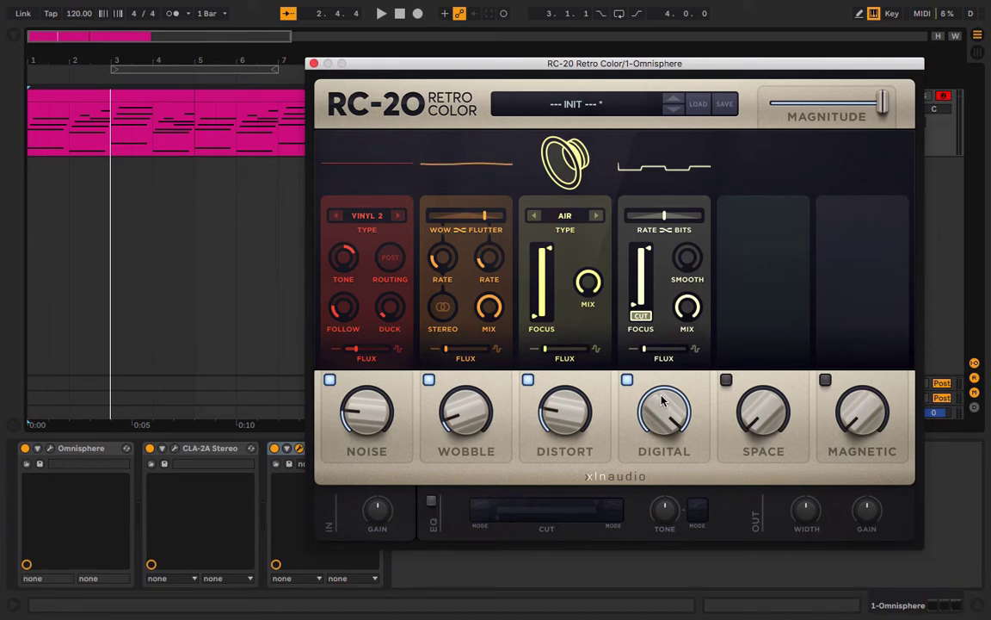
key(space)
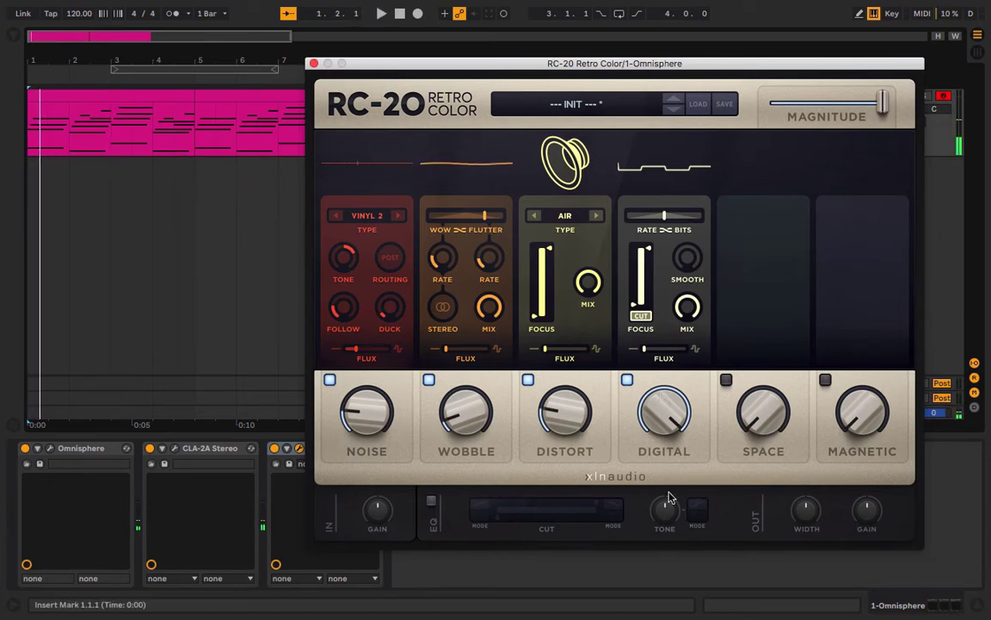
scroll(670, 482, down, 5)
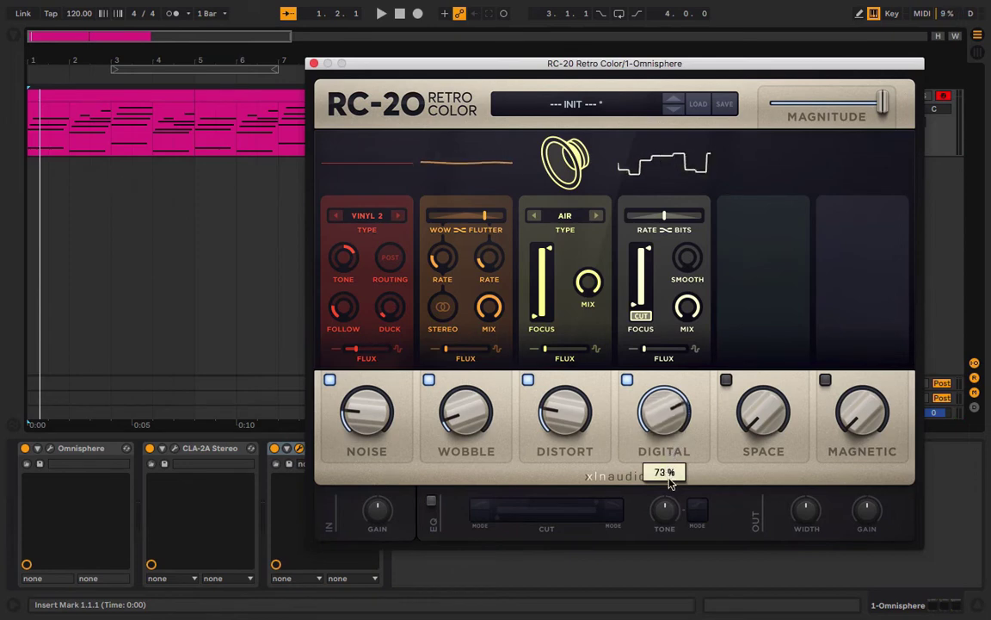
drag(669, 482, 654, 531)
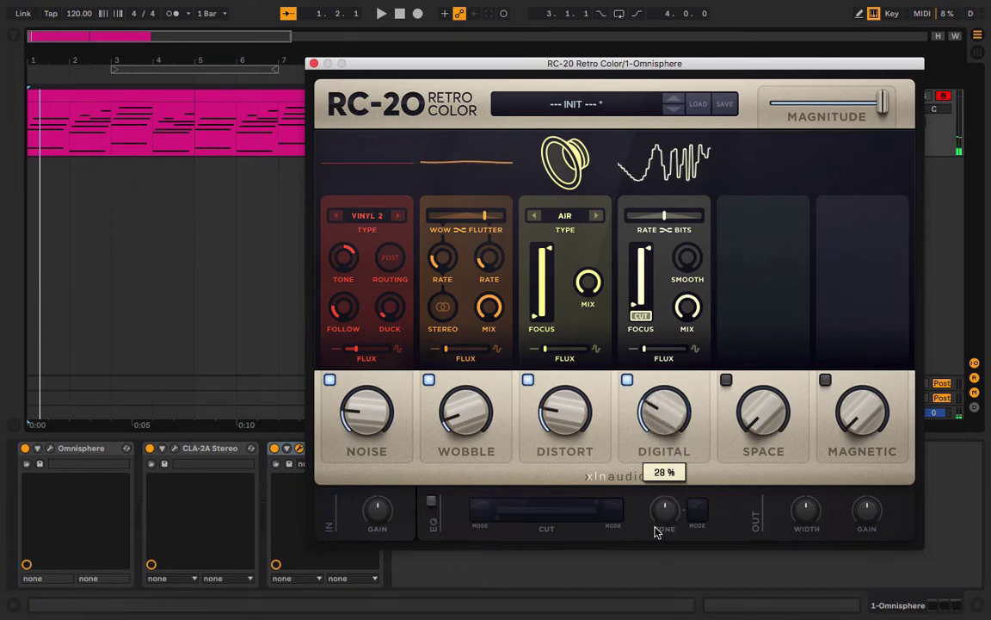
scroll(655, 444, down, 4)
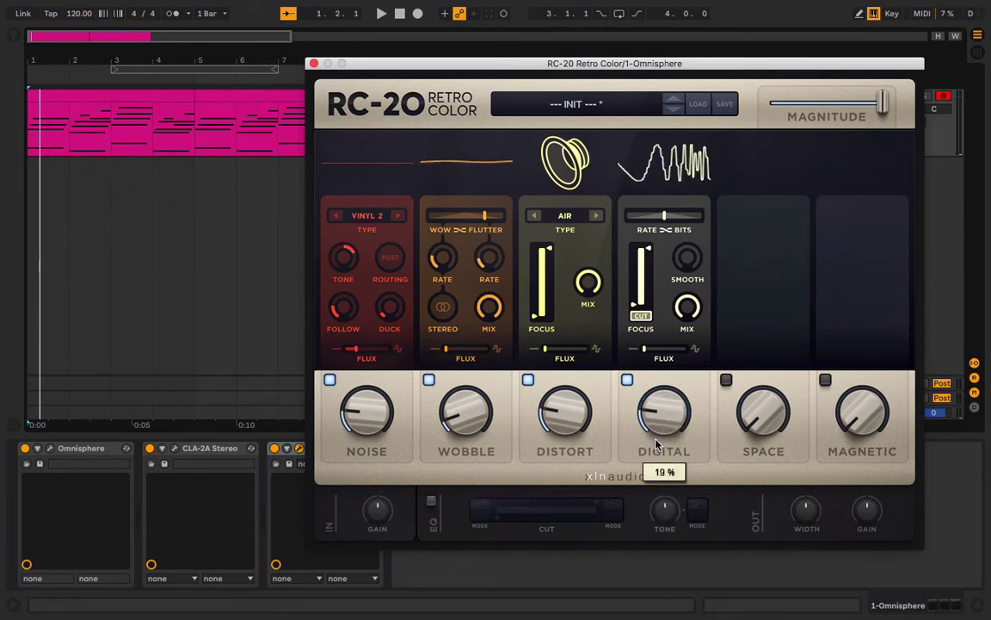
scroll(656, 444, down, 3)
key(space)
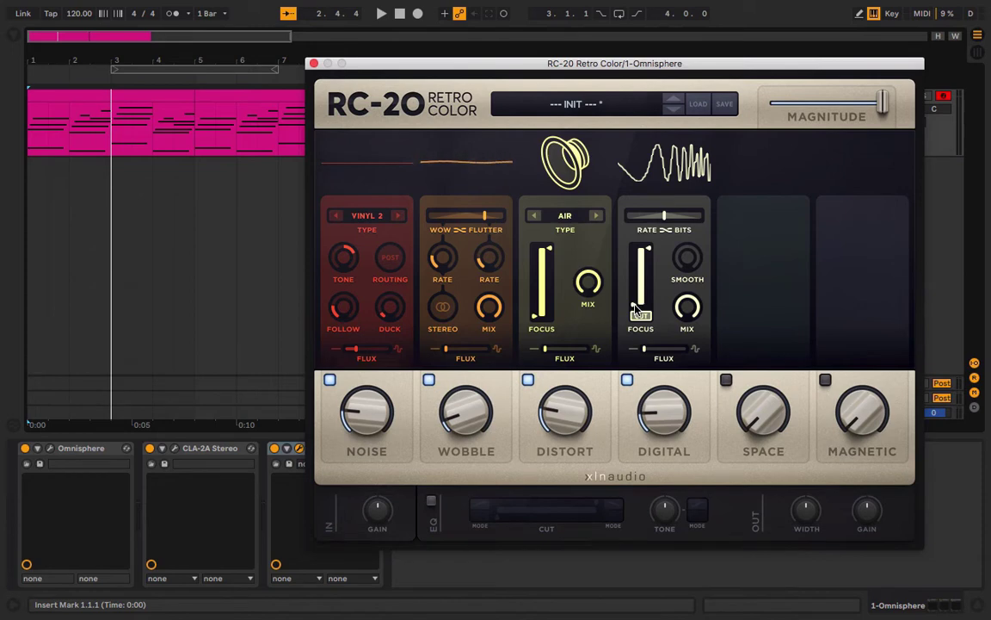
Drag the Digital focus filter's low cutoff up to about 499 Hz and check the value.
drag(635, 311, 650, 277)
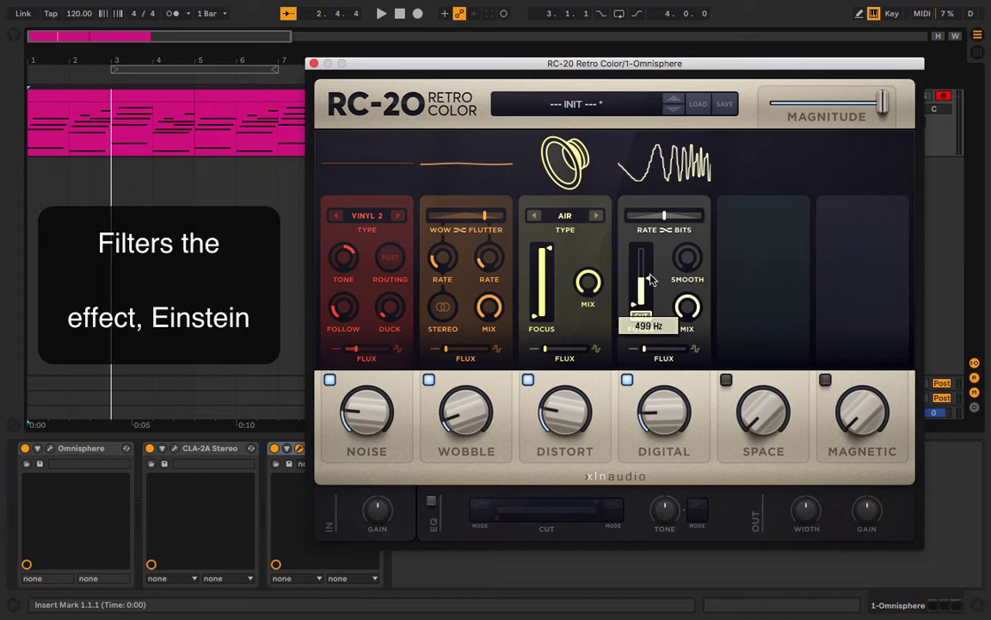
mouse_move(649, 278)
mouse_down()
mouse_move(636, 299)
mouse_move(634, 284)
mouse_move(649, 273)
mouse_up()
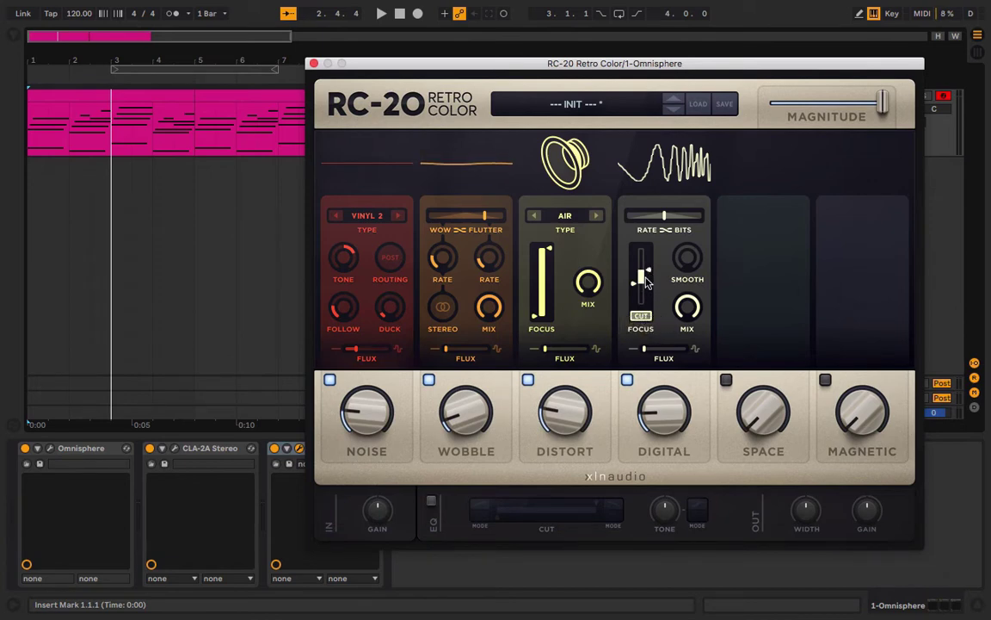
click(650, 273)
Replay, toggle the Digital low cut off and on, and nudge its low cutoff up.
key(space)
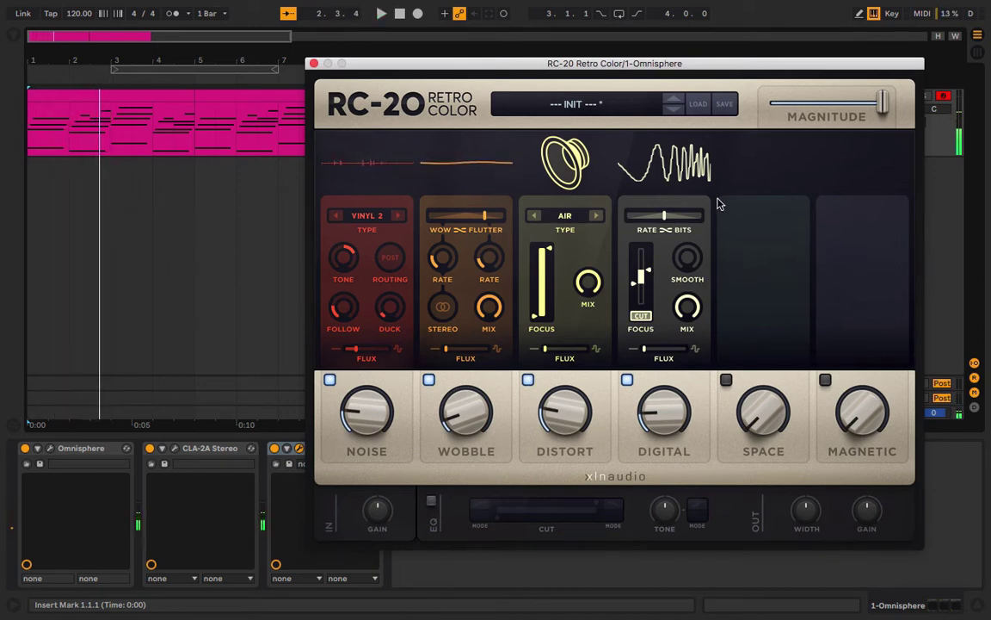
click(641, 316)
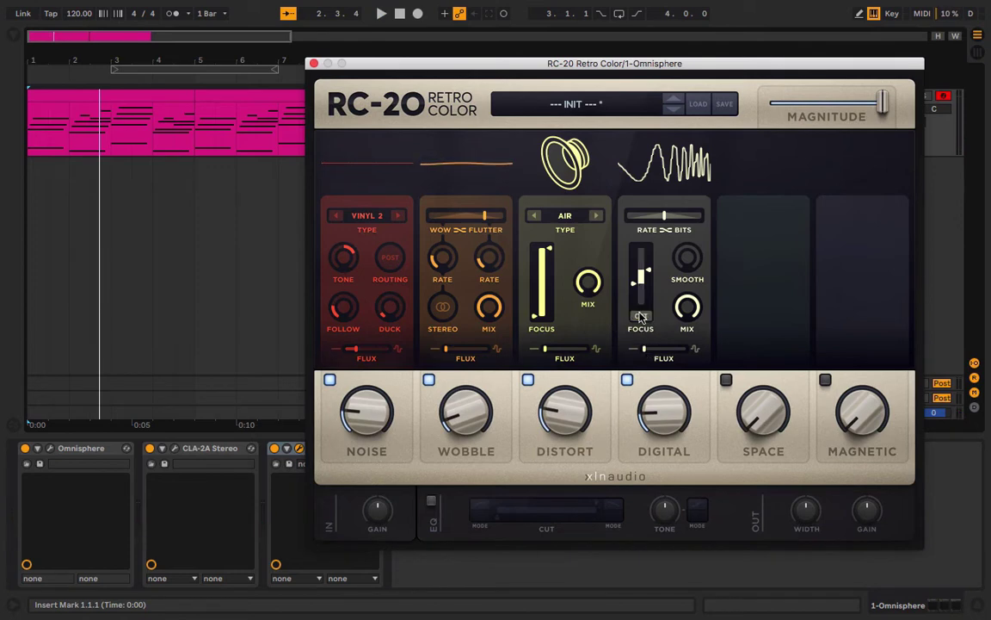
click(642, 317)
drag(639, 297, 634, 289)
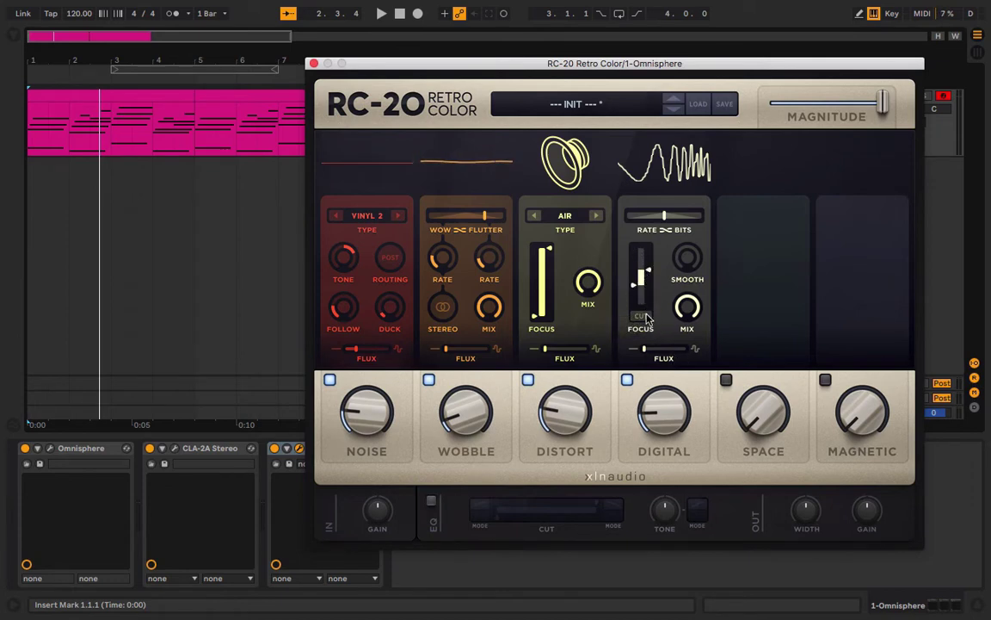
Audition the track, then set the Rate/Bits balance to Rate 39 %, Bits 100 %.
key(space)
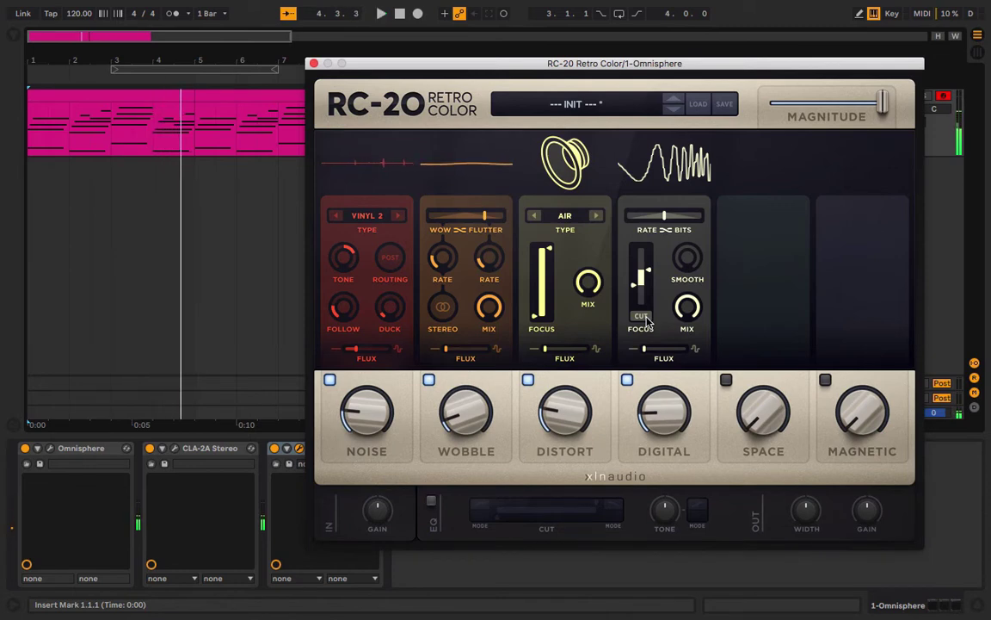
key(space)
drag(664, 215, 685, 230)
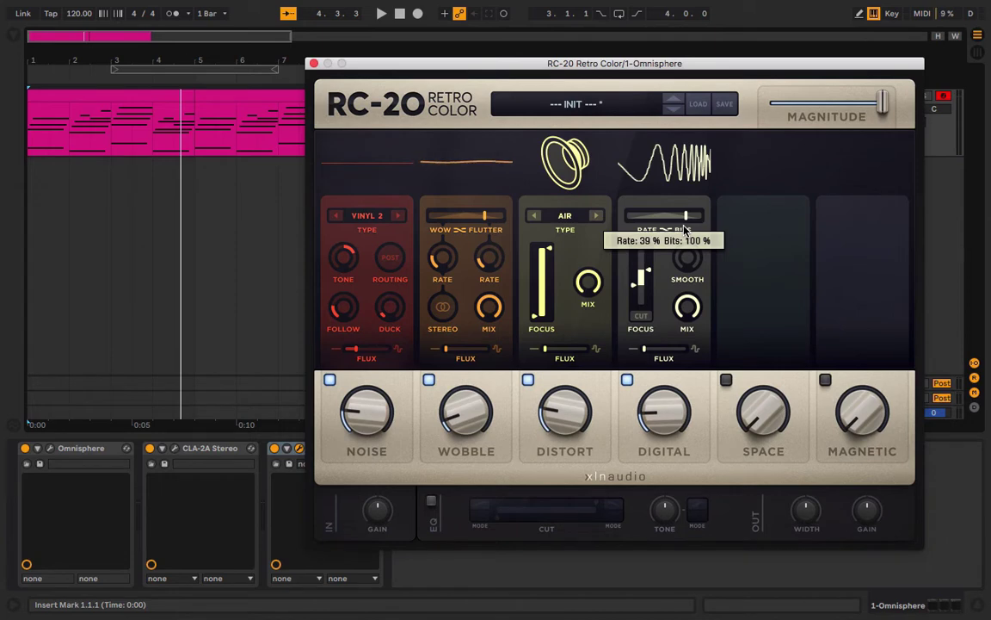
While playing, slide Rate/Bits to Rate 100 % and set the Digital amount to about 21 %.
key(space)
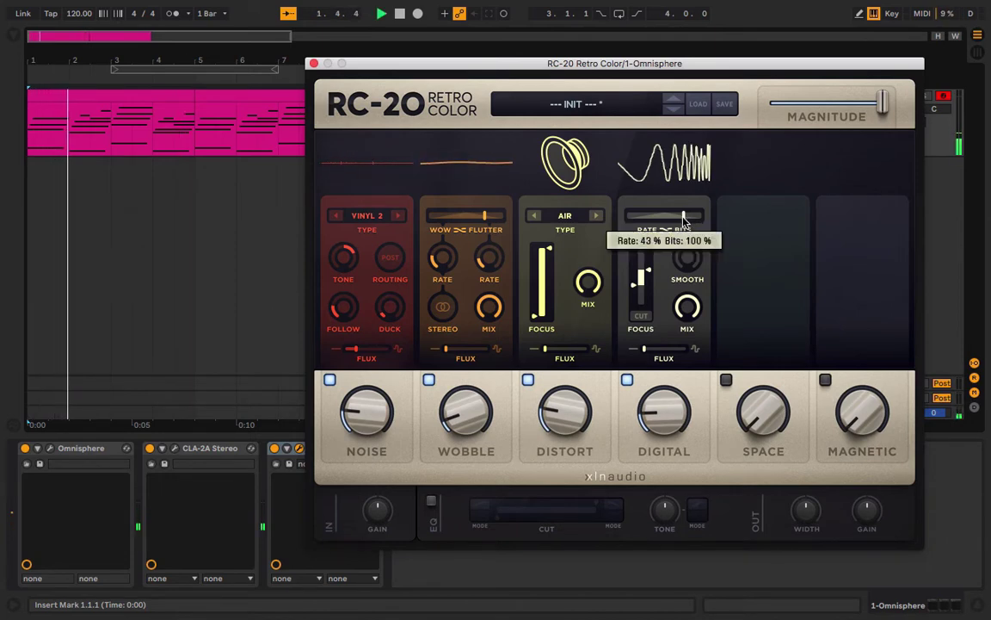
drag(683, 222, 681, 222)
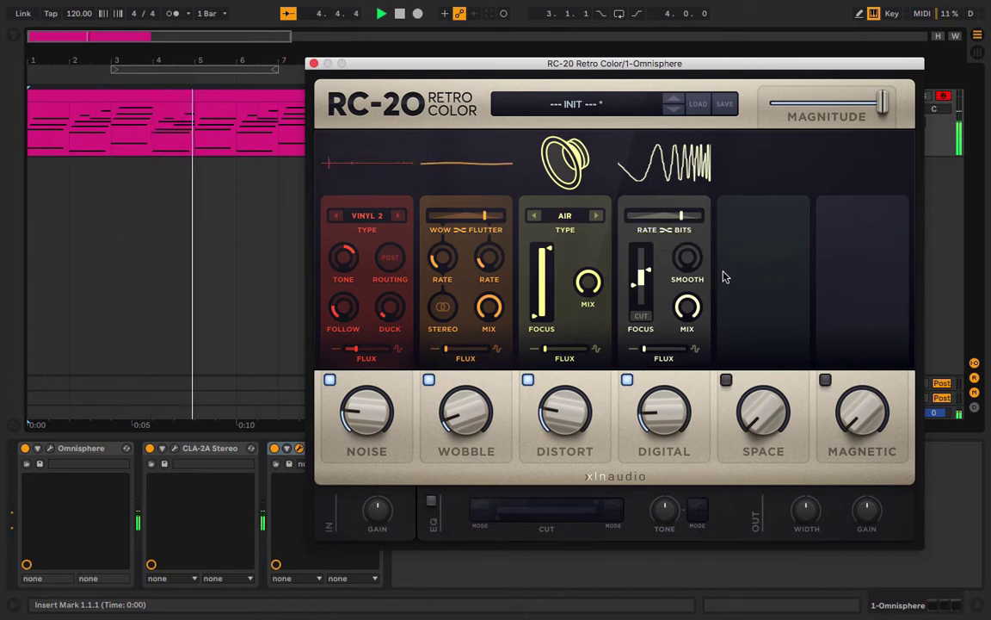
drag(684, 222, 635, 242)
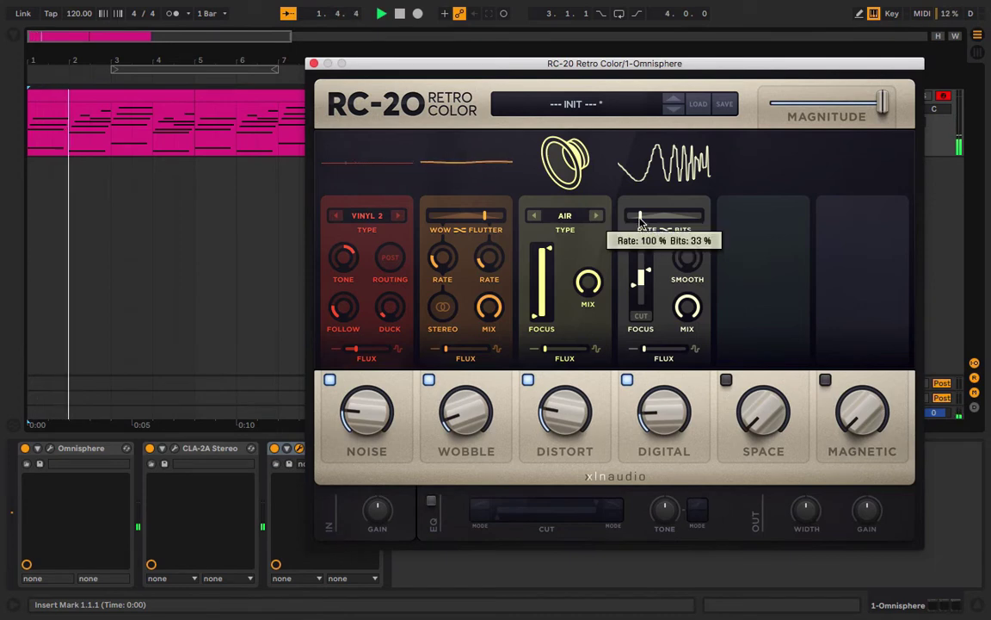
drag(650, 418, 650, 415)
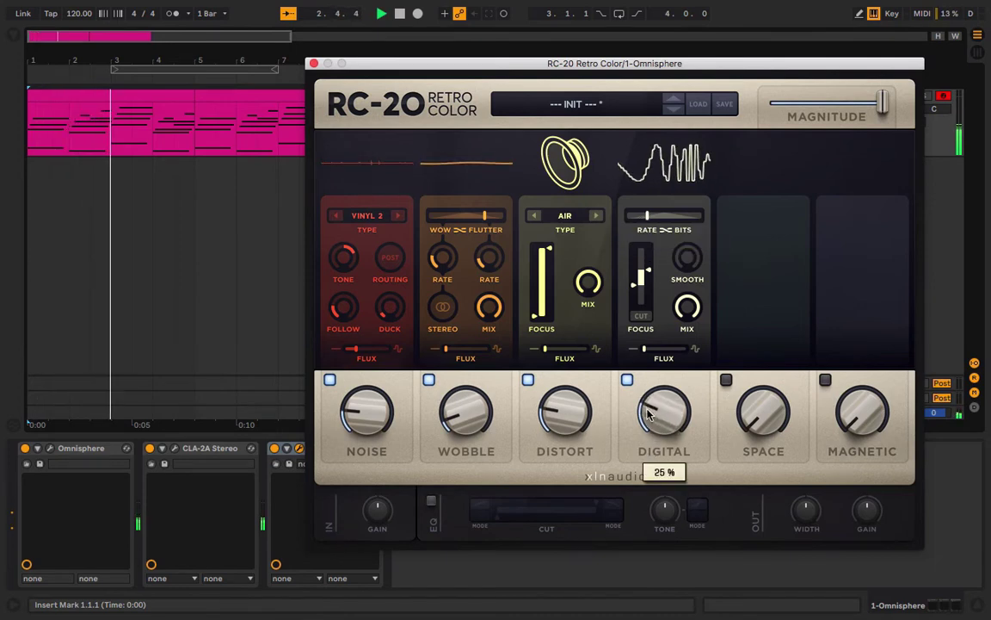
scroll(652, 404, down, 4)
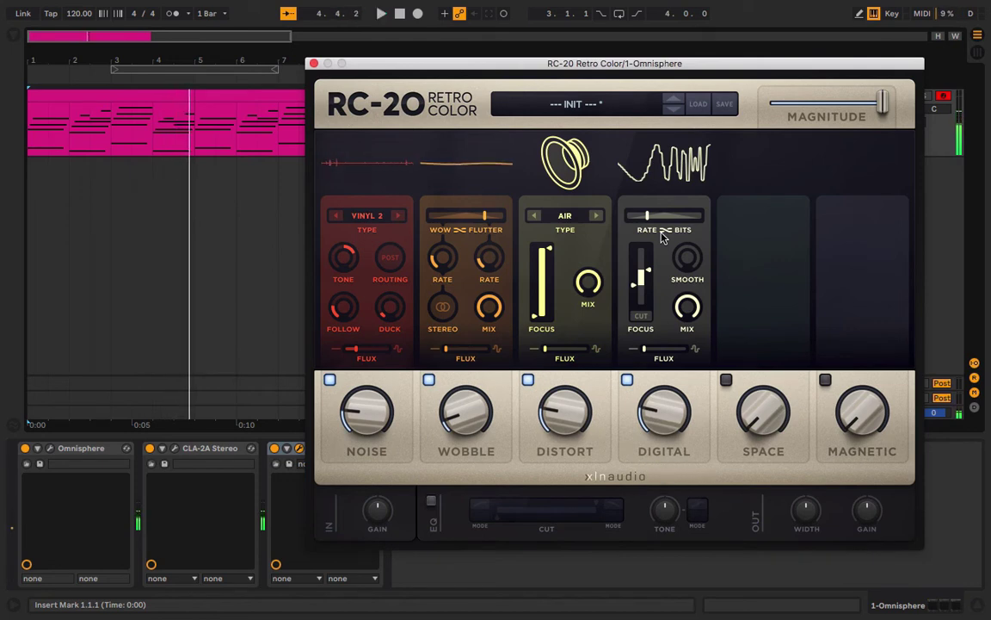
Raise the Digital Smooth knob from 0 % to about 98 % and replay the track.
mouse_move(649, 220)
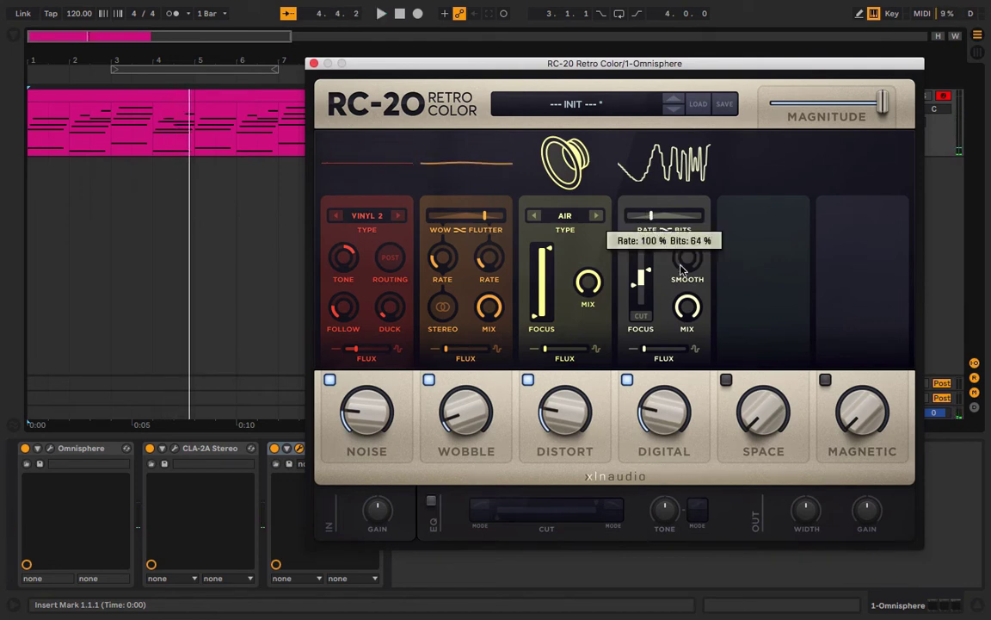
mouse_move(684, 269)
drag(684, 269, 686, 150)
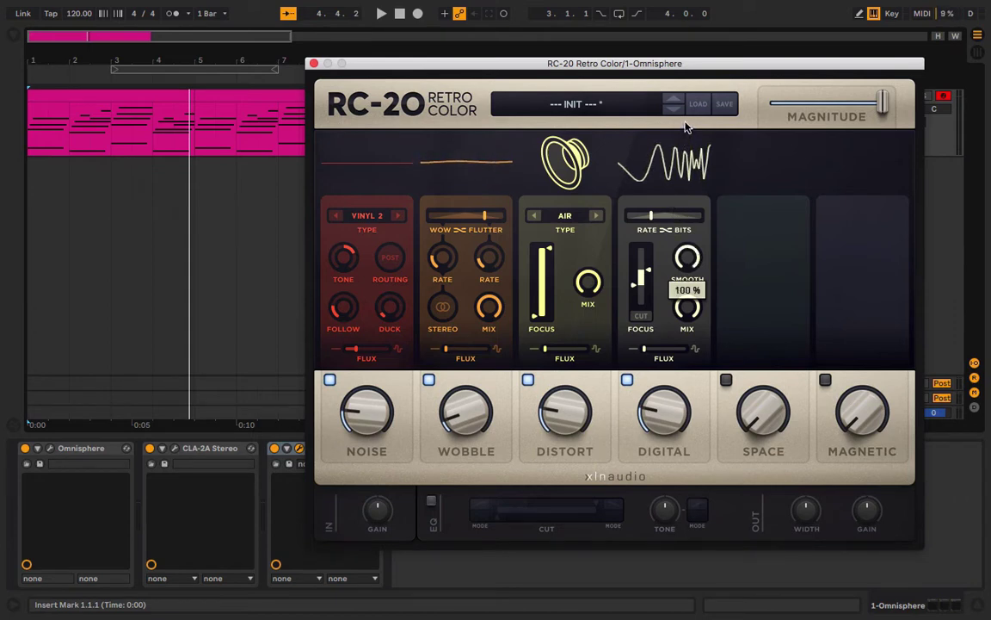
drag(684, 128, 684, 123)
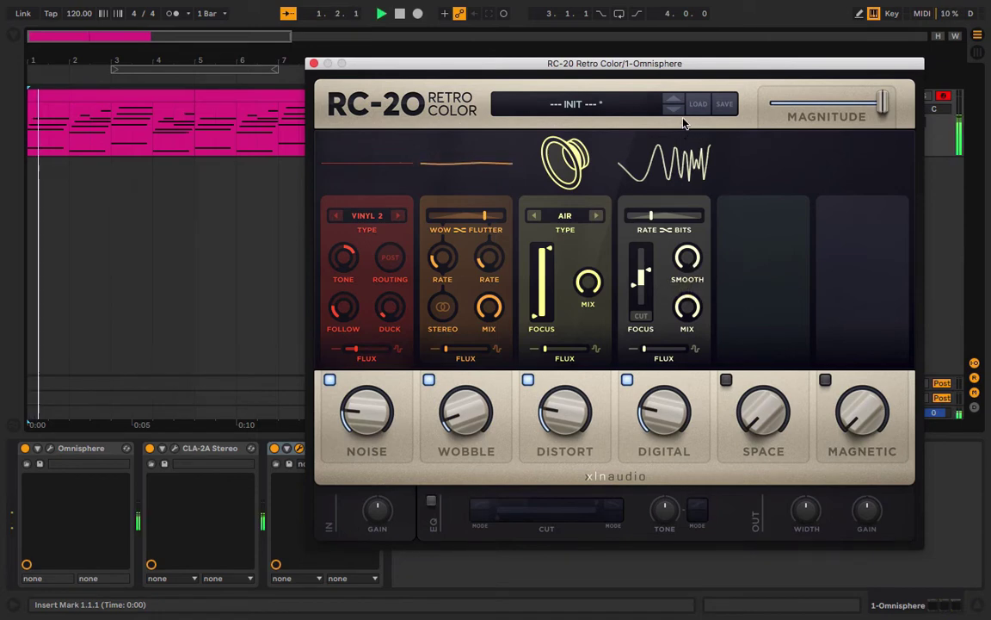
mouse_move(667, 402)
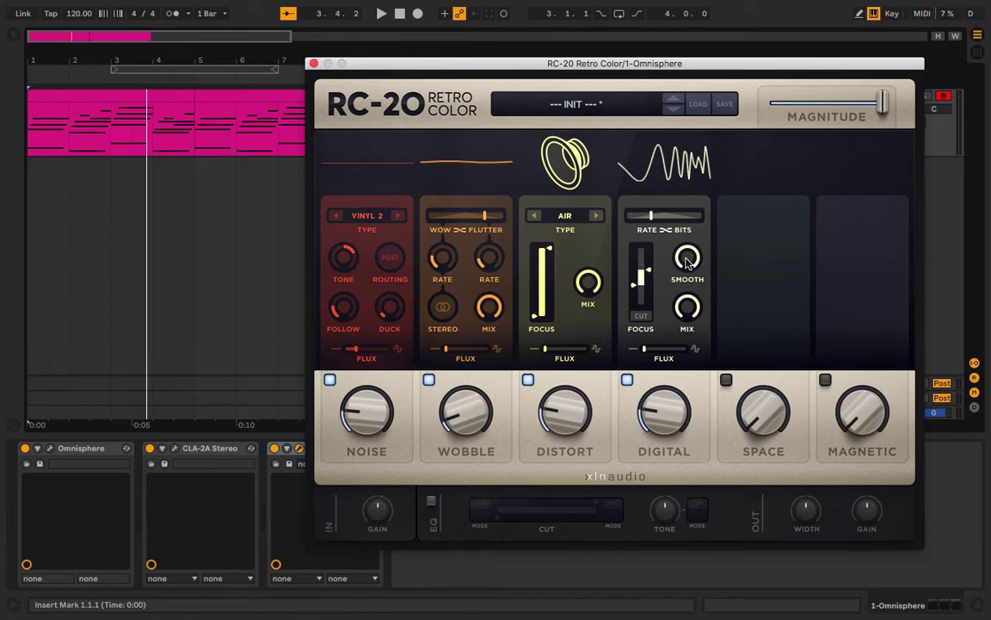
key(space)
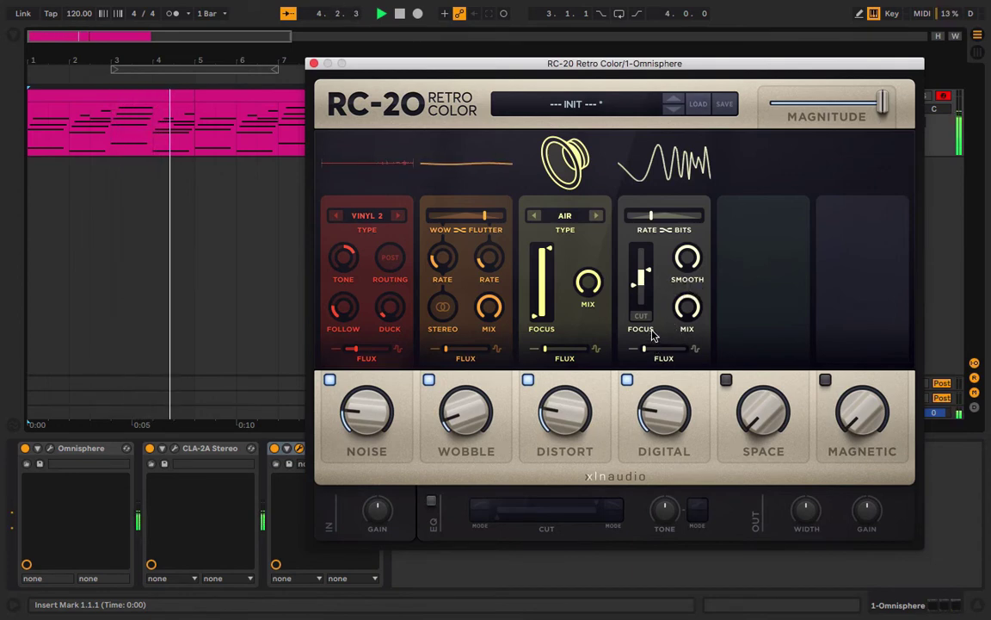
Enable Space at 28 % with about 10 ms predelay and 50 % decay, then audition it.
click(728, 254)
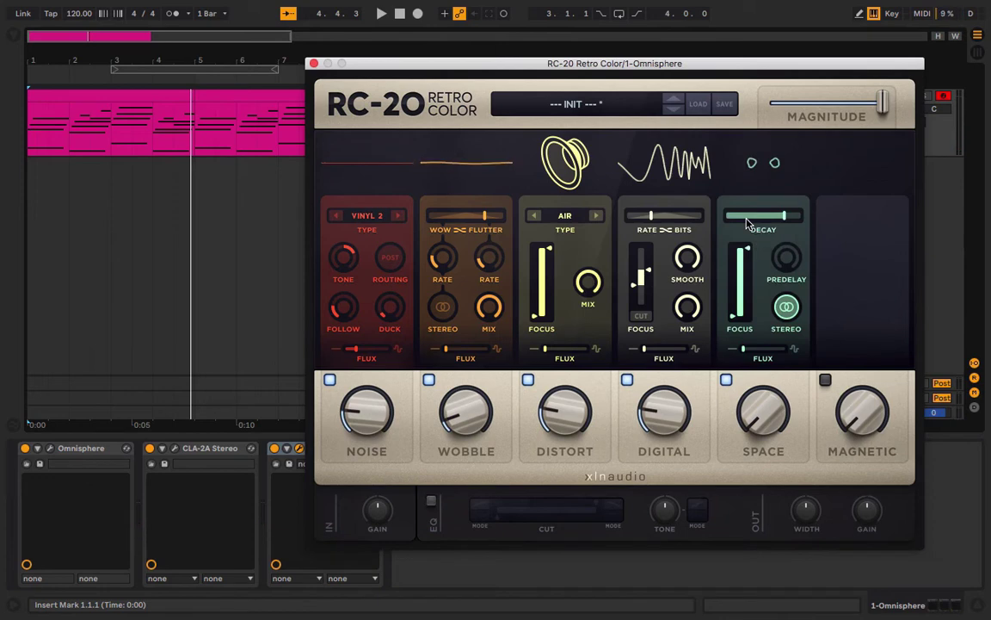
drag(764, 411, 753, 314)
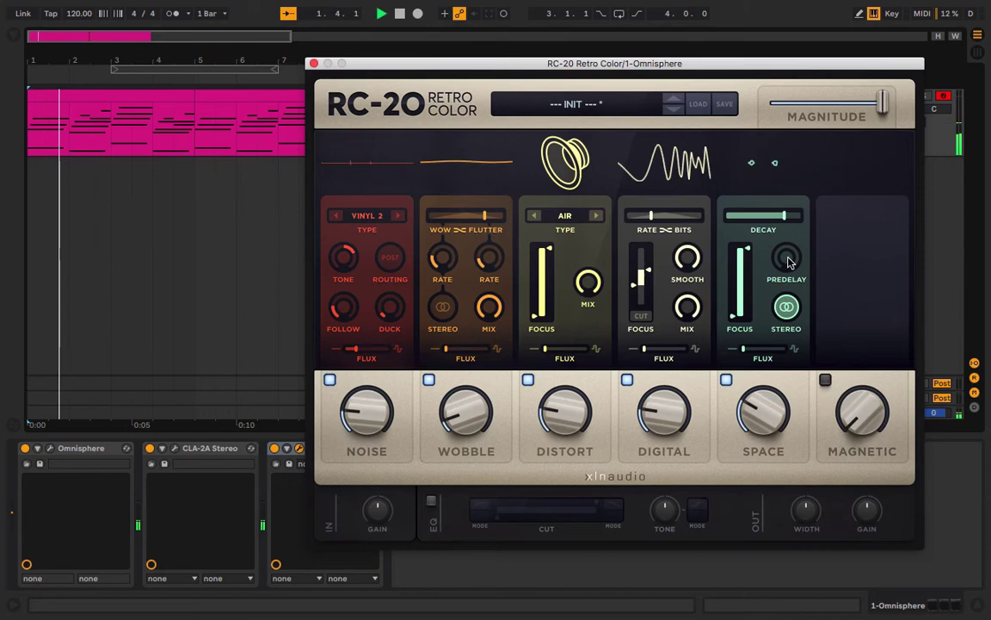
drag(790, 263, 790, 284)
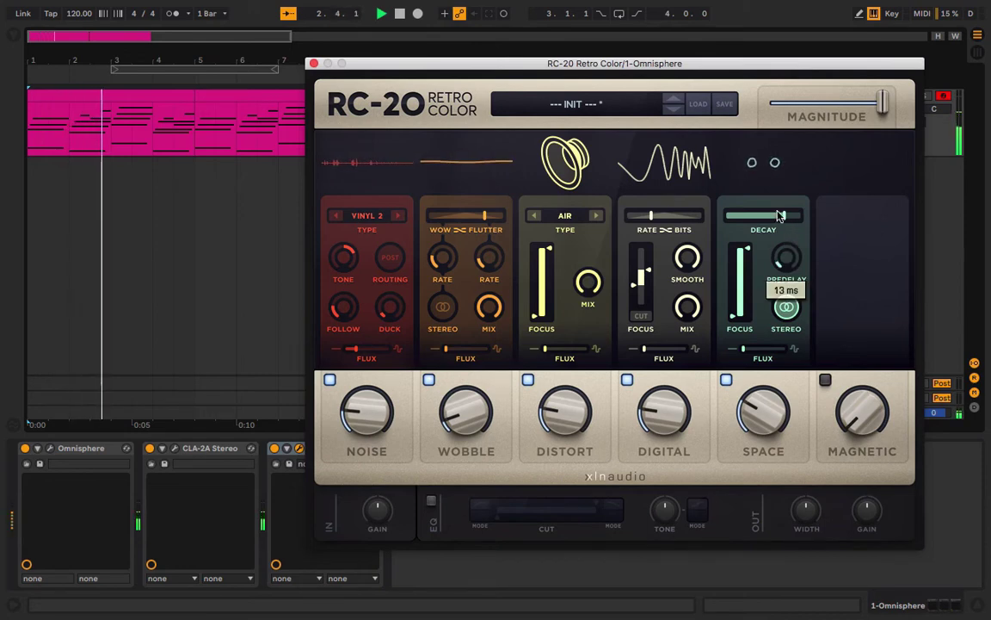
drag(781, 213, 761, 221)
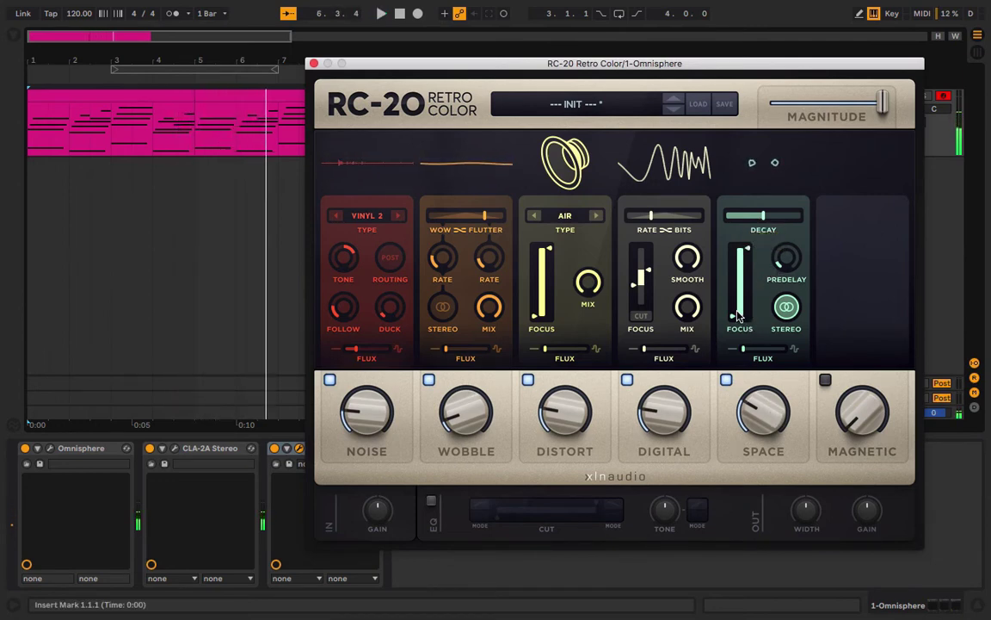
key(space)
mouse_move(738, 317)
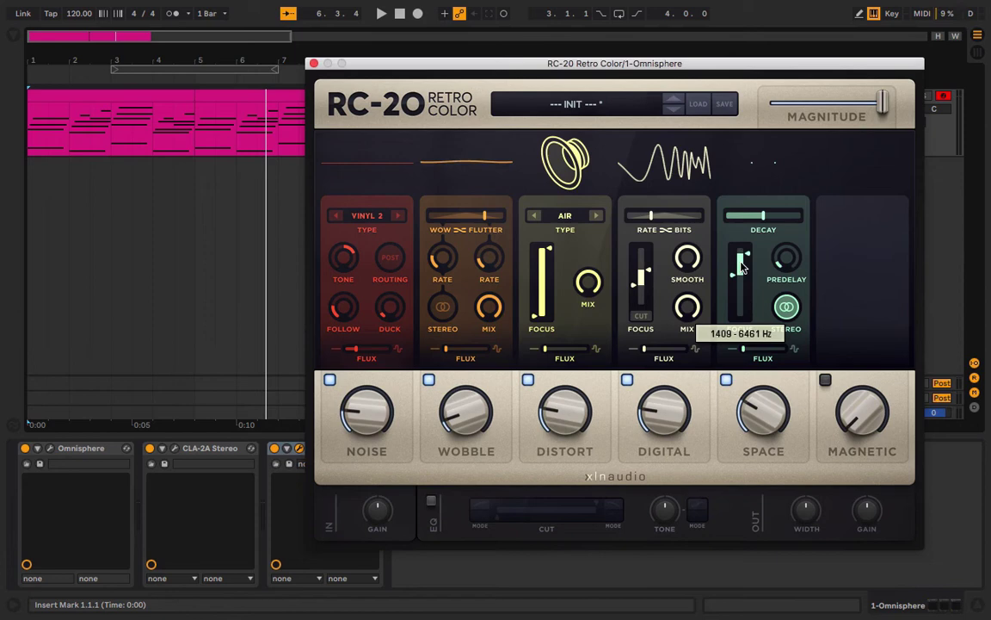
key(space)
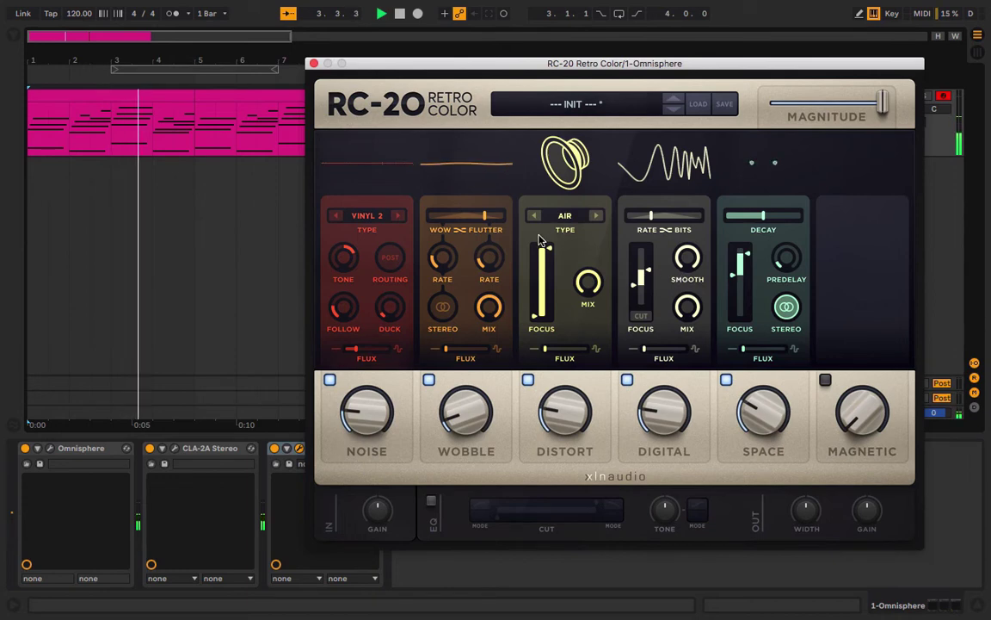
Lower the Air focus upper frequency, nudge the Space amount to about 22 %, and replay.
drag(551, 253, 544, 300)
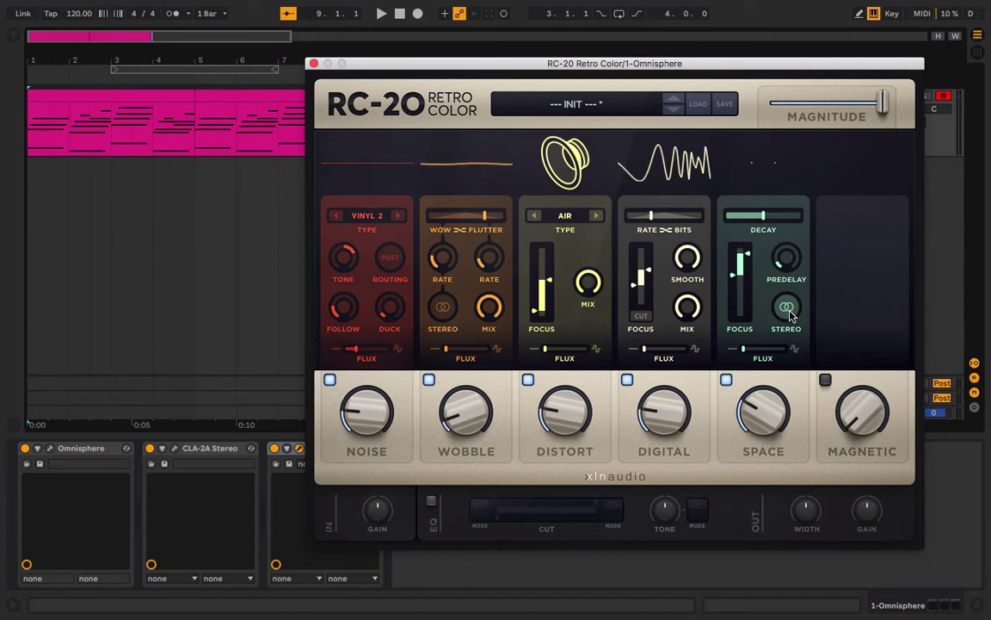
key(space)
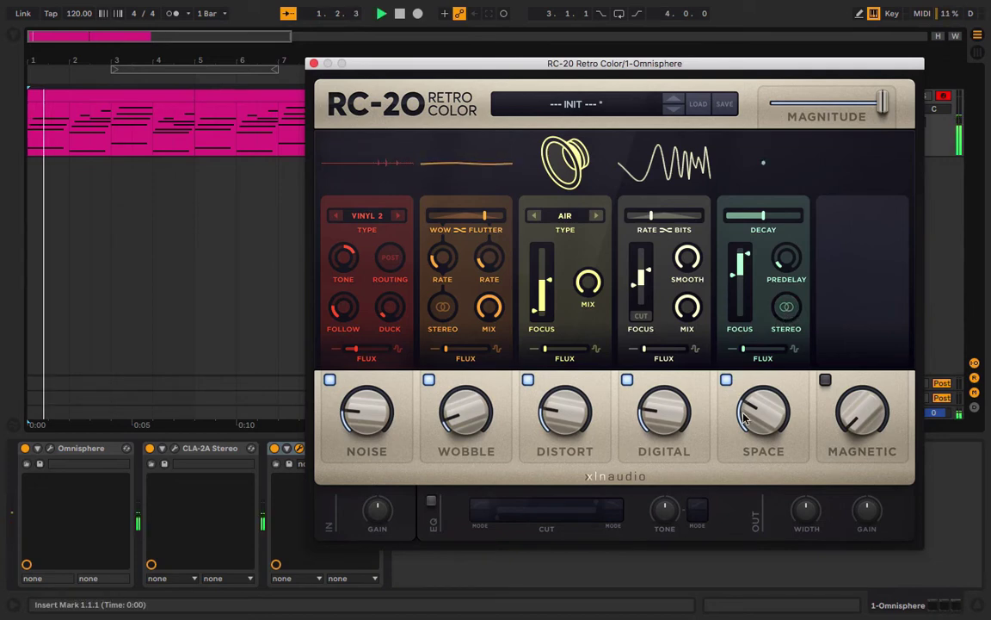
drag(745, 419, 745, 435)
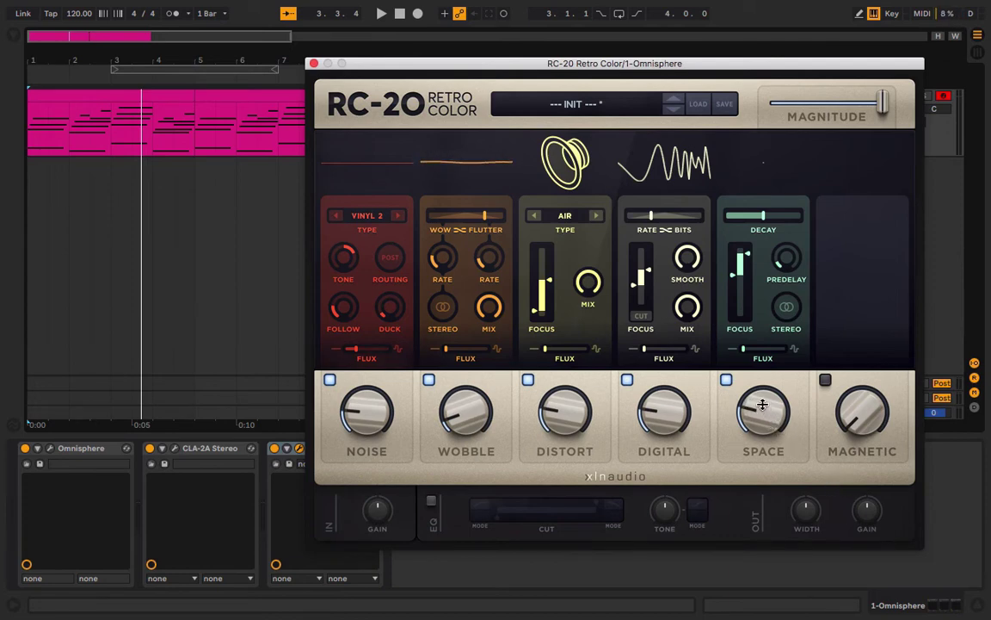
mouse_move(762, 407)
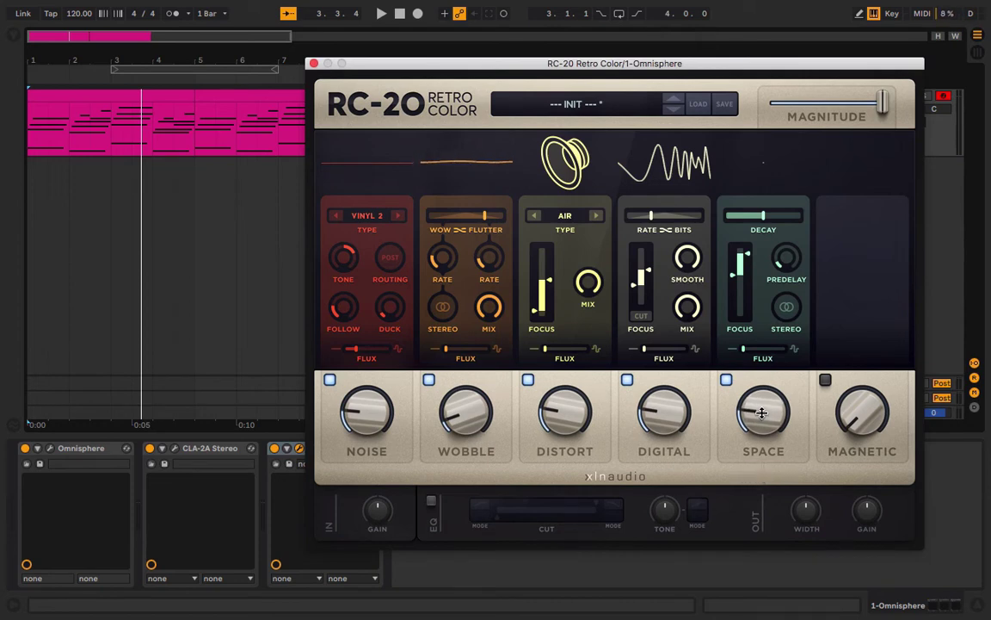
key(space)
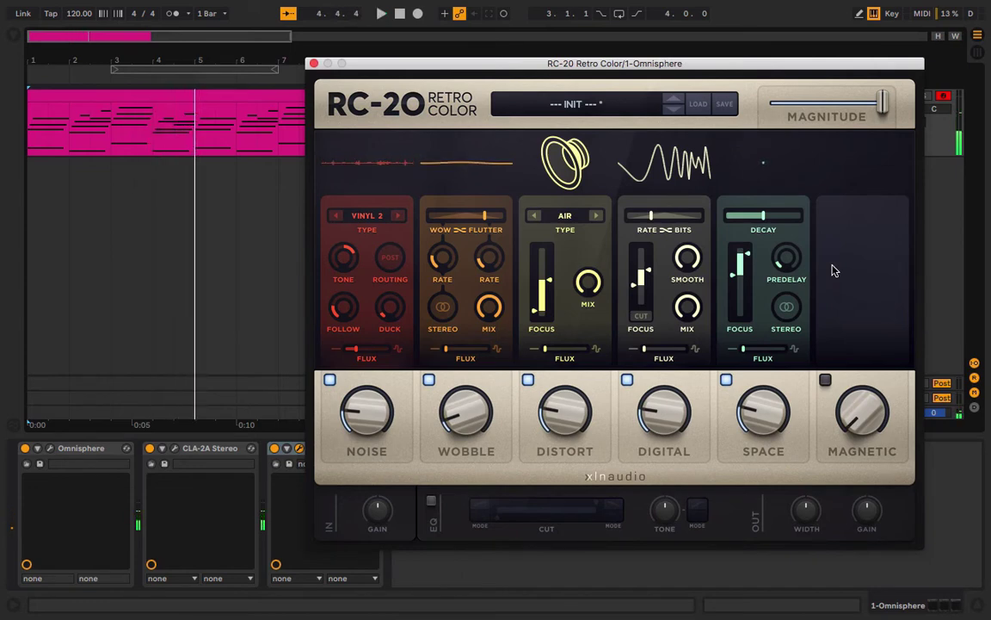
Enable the Magnetic module, set Wear/Flutter to 65 % wear, 100 % flutter, and play.
click(825, 380)
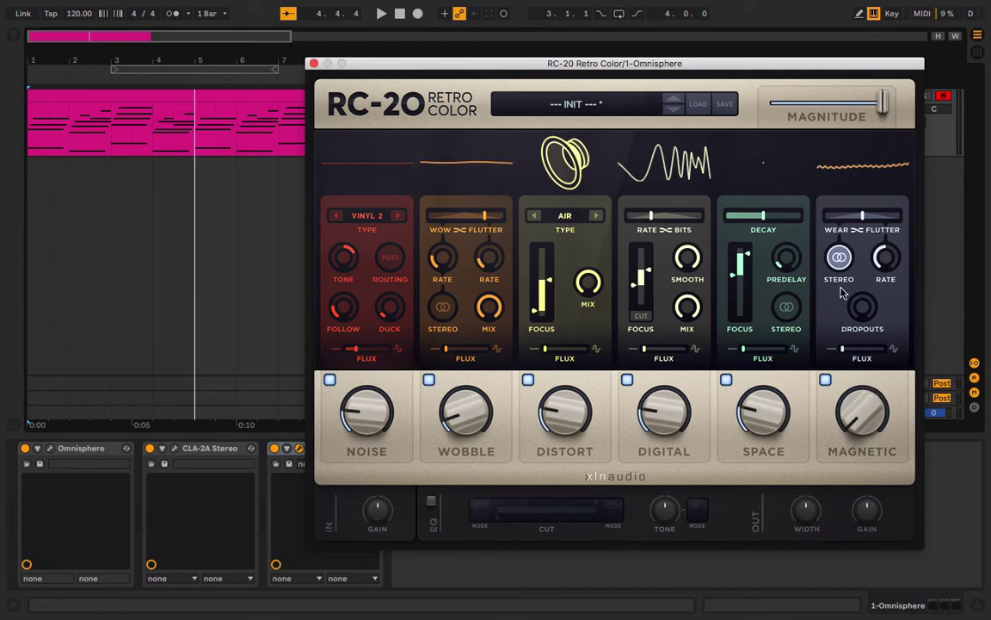
drag(862, 216, 873, 222)
key(space)
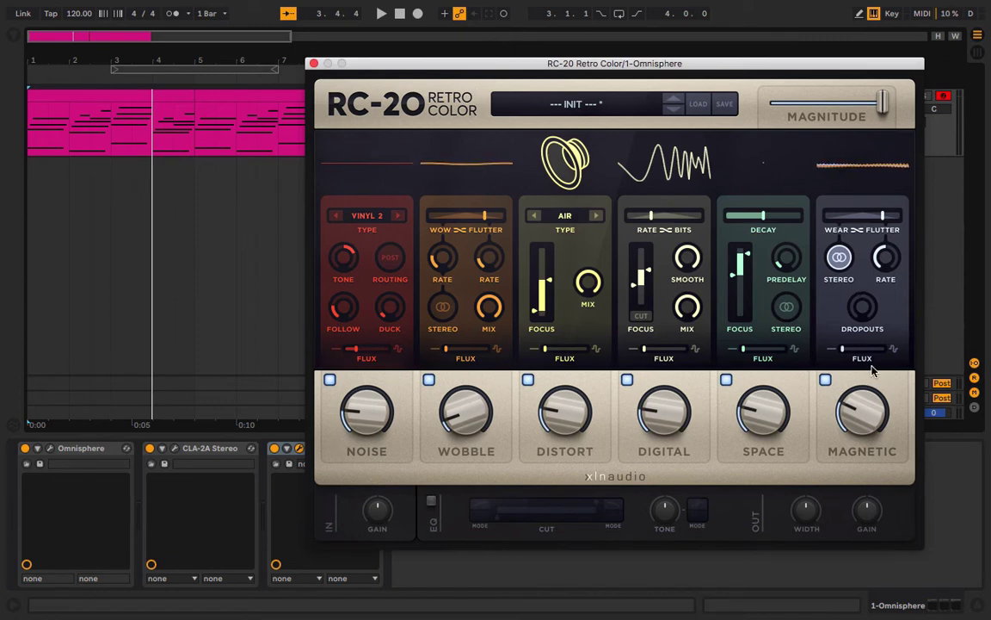
Replay and raise the Magnetic amount from 27 % to 31 % and higher.
key(space)
mouse_move(863, 415)
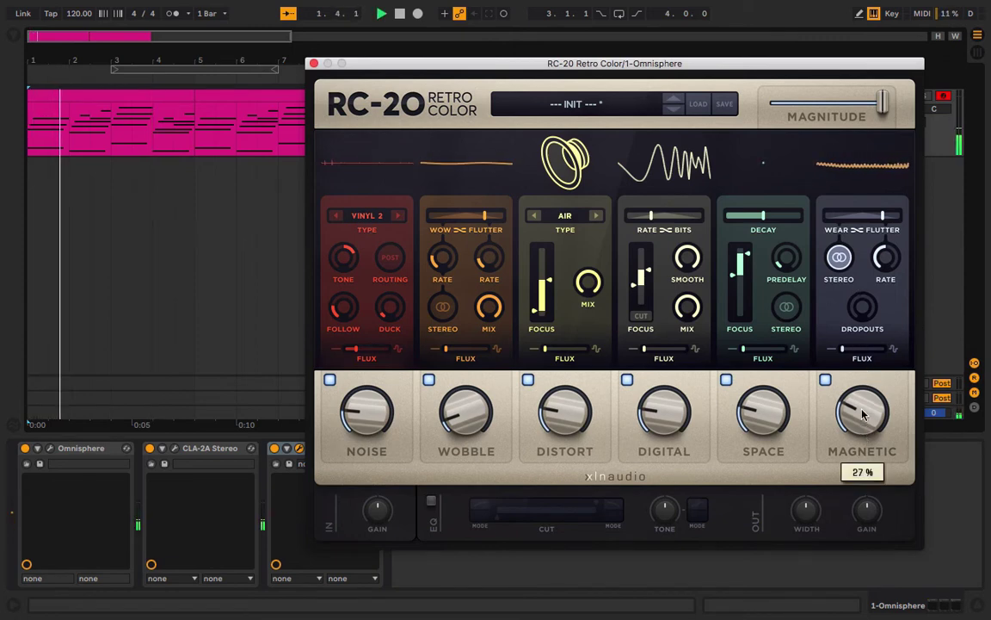
drag(863, 415, 856, 352)
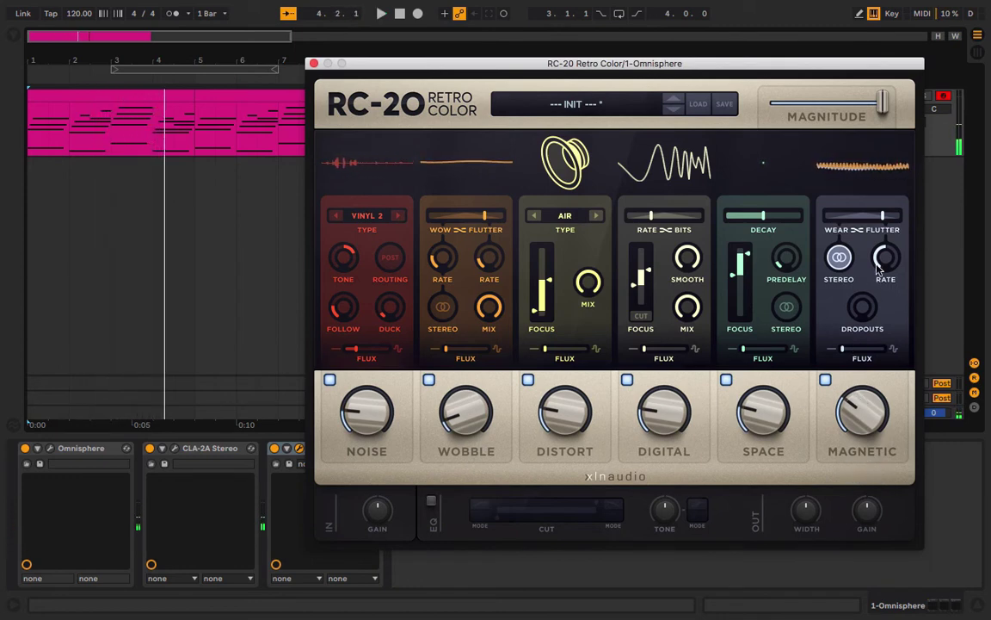
mouse_move(882, 293)
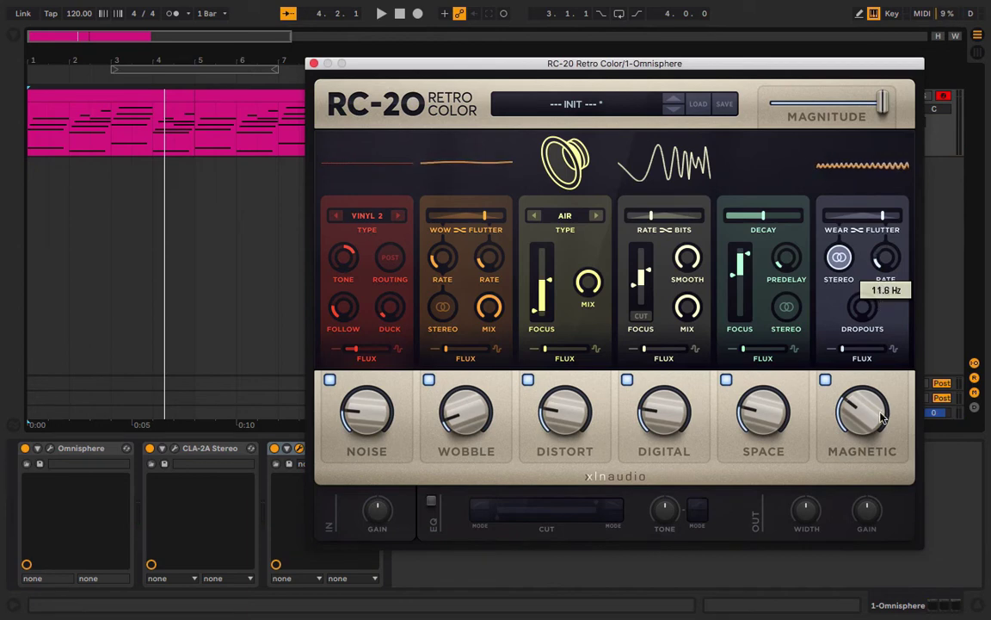
drag(882, 417, 867, 317)
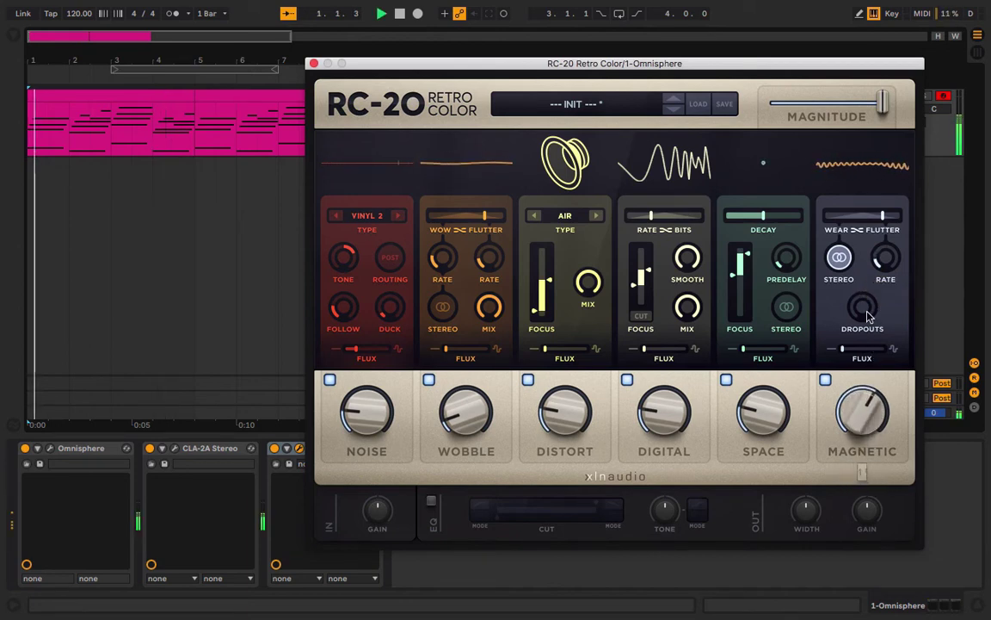
mouse_move(865, 310)
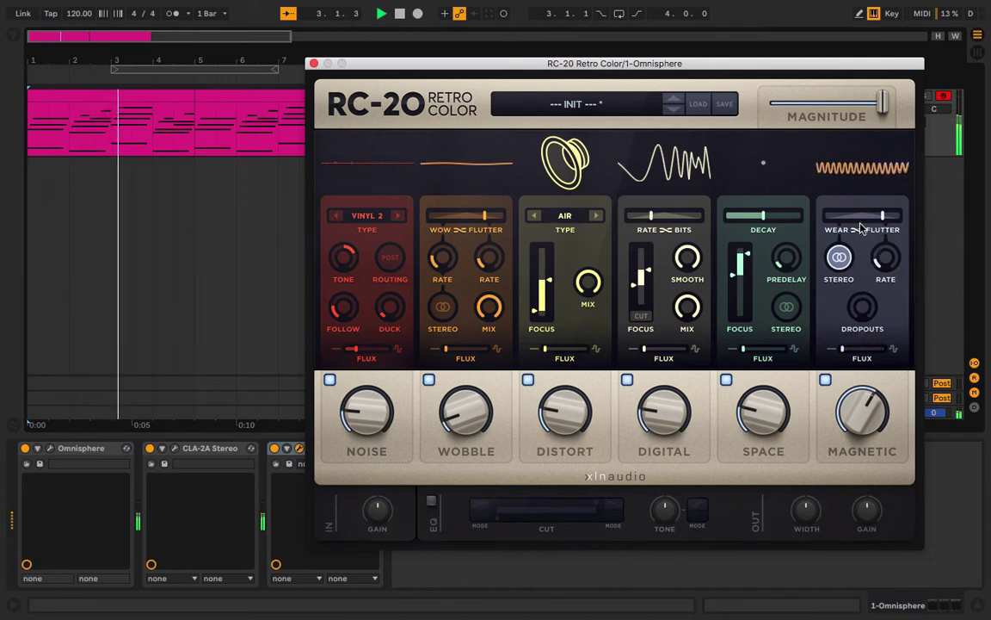
Set Wear/Flutter to full wear with 90 % flutter, trying Magnetic amounts 66 % and 46 %.
drag(861, 217, 895, 220)
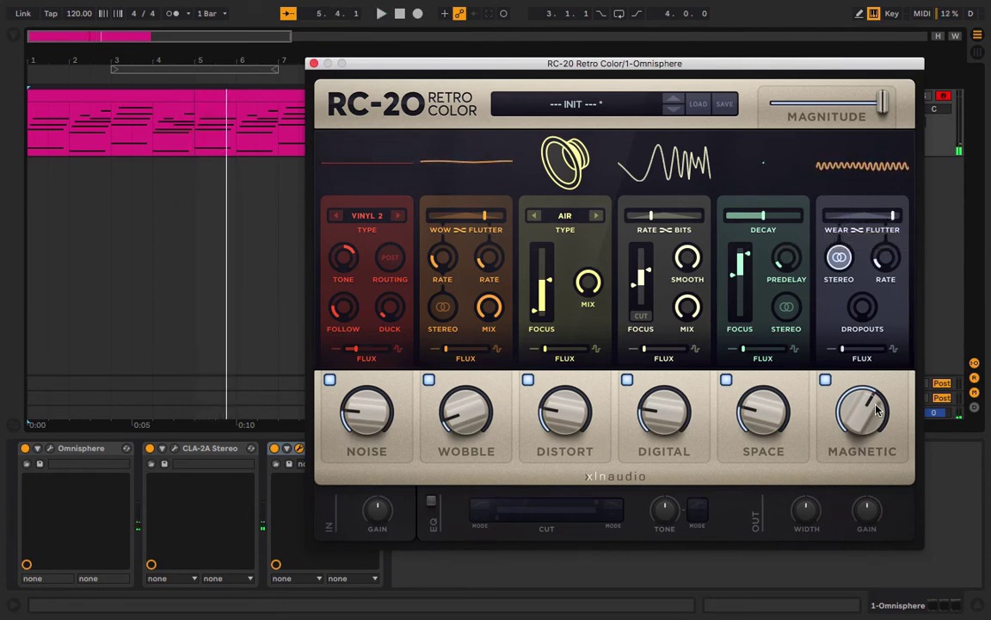
drag(877, 411, 868, 287)
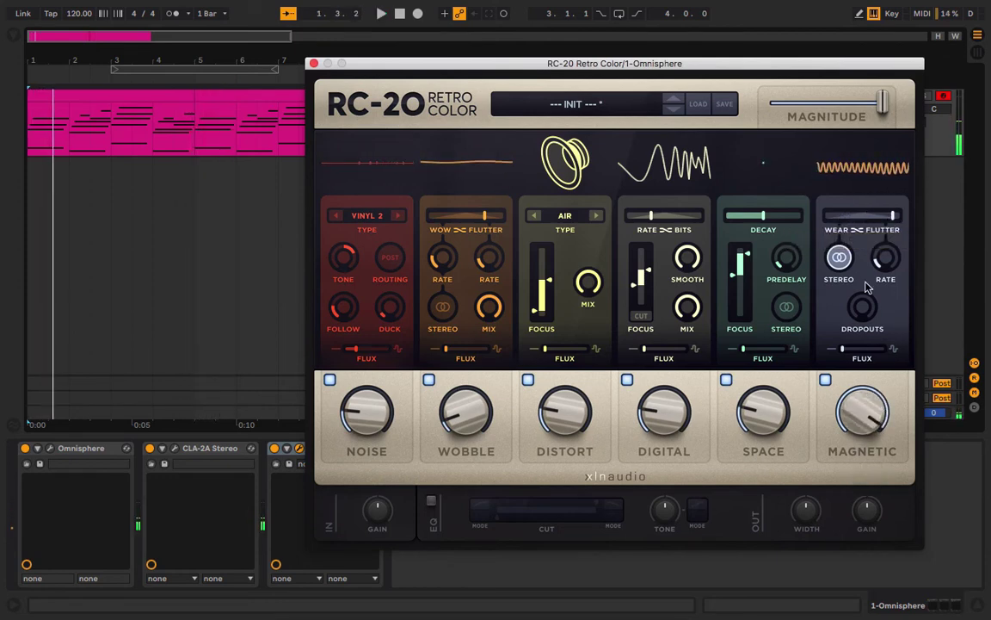
drag(867, 408, 863, 488)
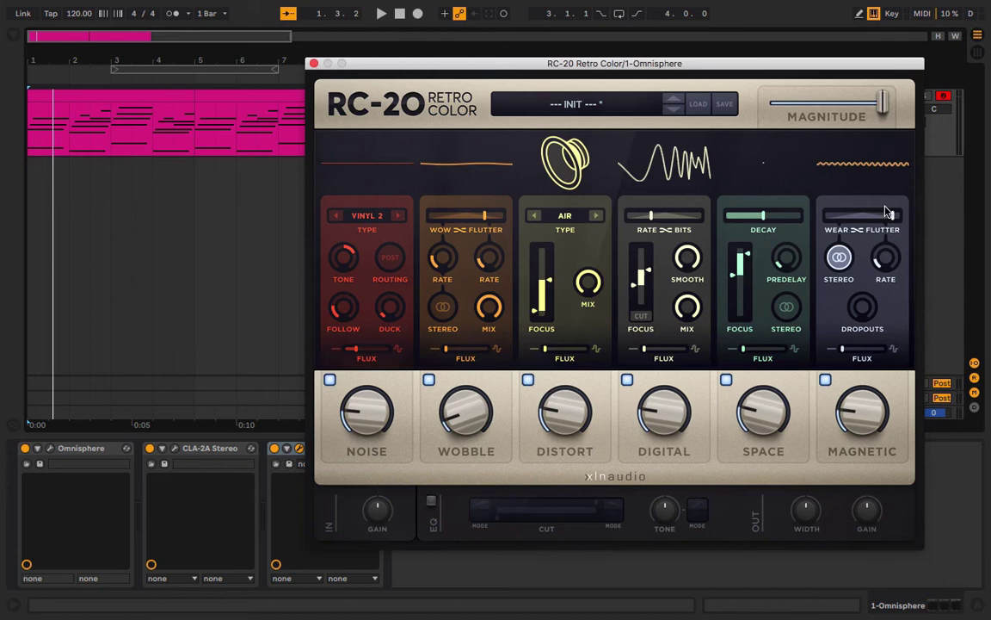
mouse_move(886, 214)
mouse_down()
mouse_move(846, 231)
mouse_move(888, 228)
mouse_up()
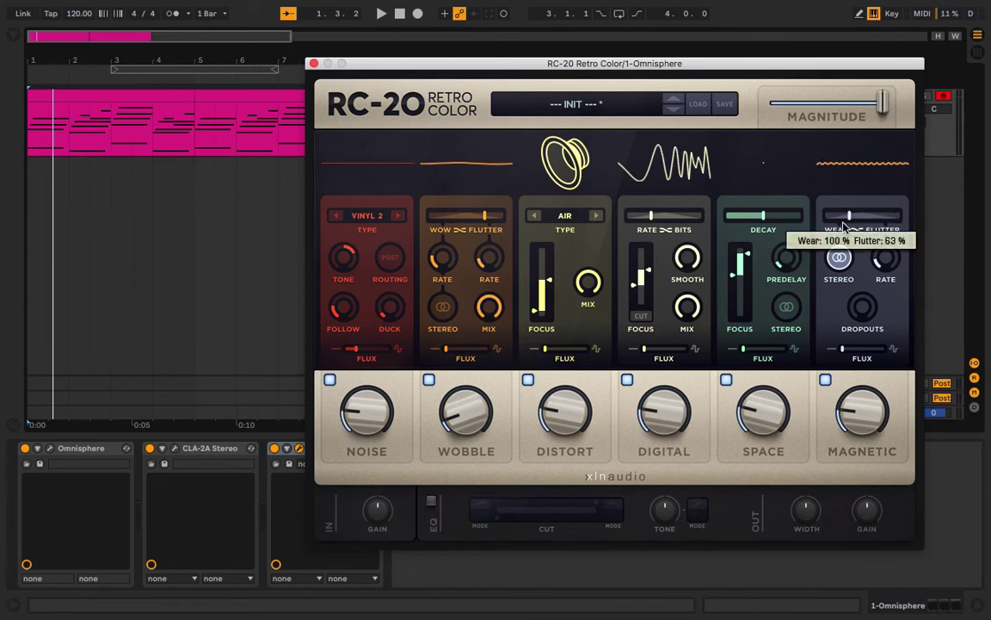
key(space)
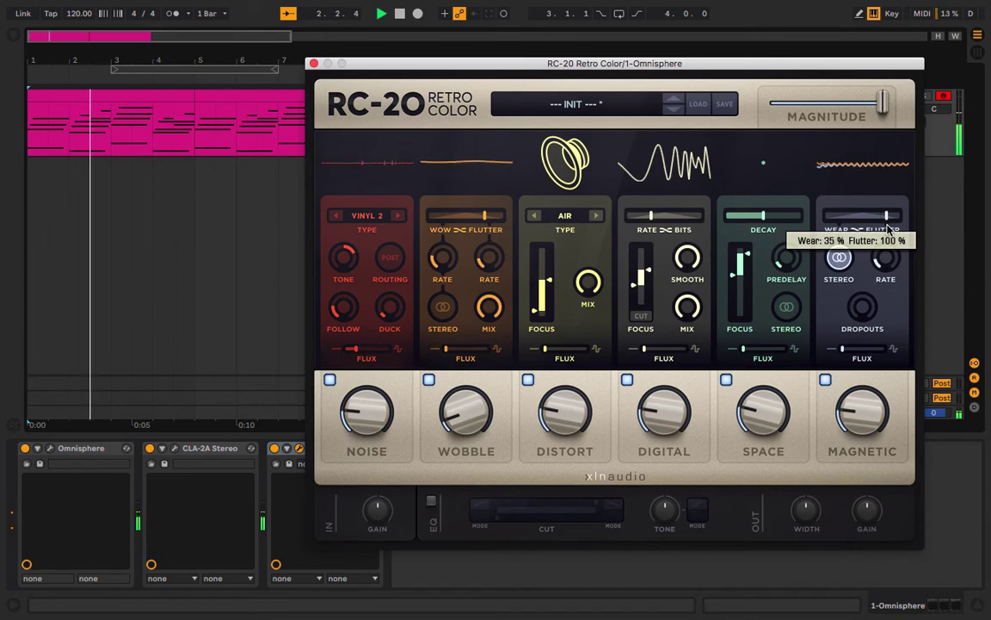
Toggle Magnetic Stereo off and on, replay, and set the Magnetic amount to 27 %.
mouse_move(883, 258)
click(841, 257)
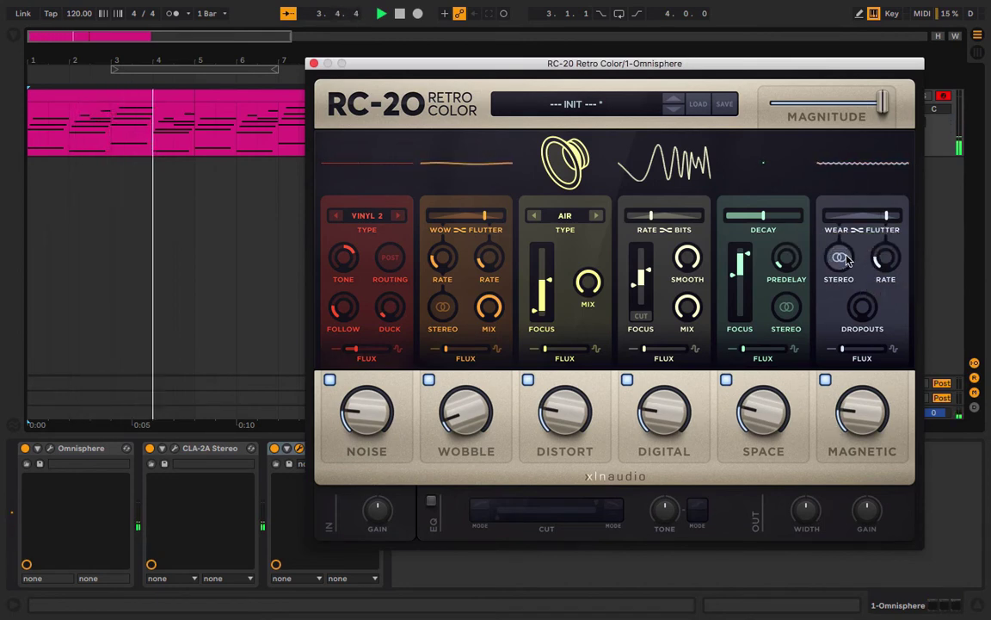
click(841, 261)
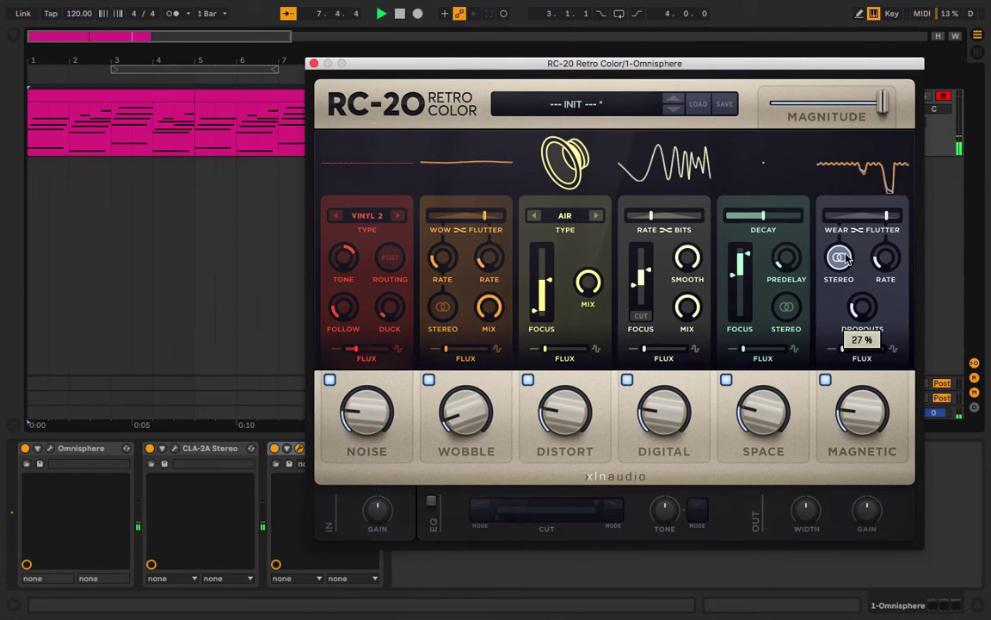
key(space)
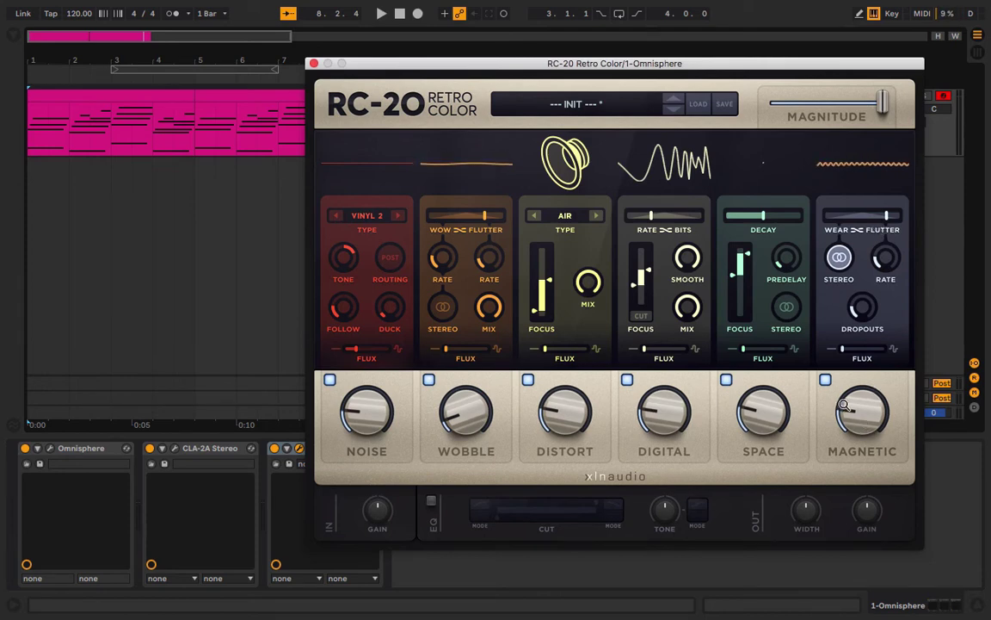
key(space)
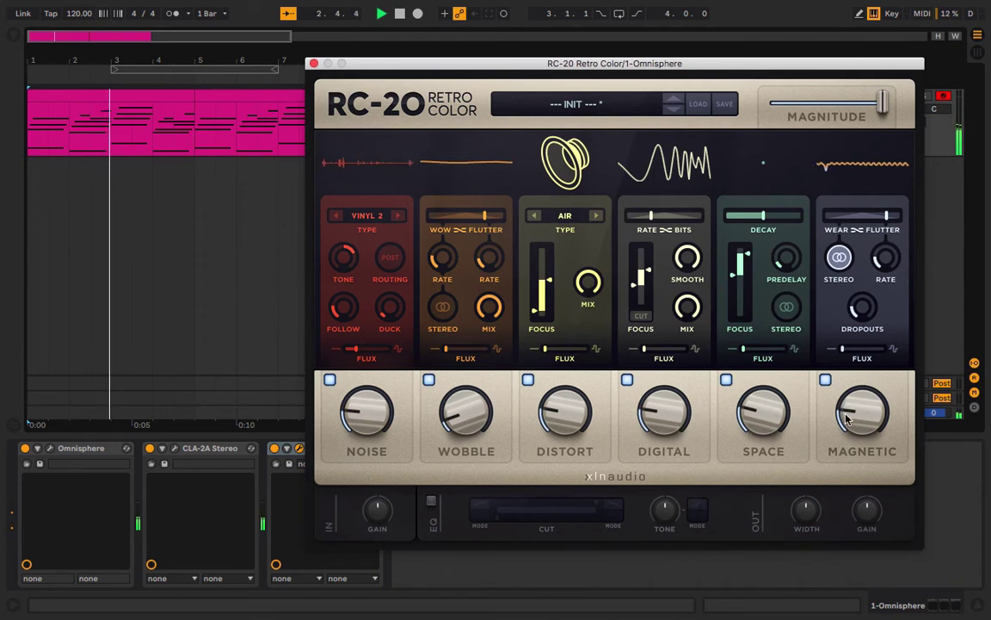
drag(846, 417, 864, 380)
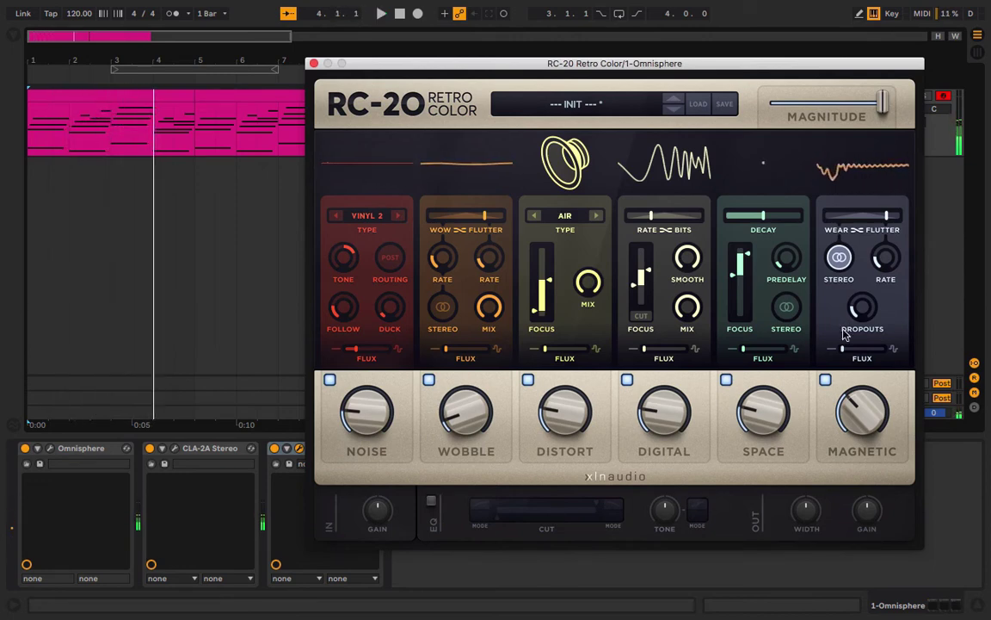
Zero the Magnetic amount, switch on the output EQ and lower its high cut to 4658 Hz.
drag(839, 391, 569, 576)
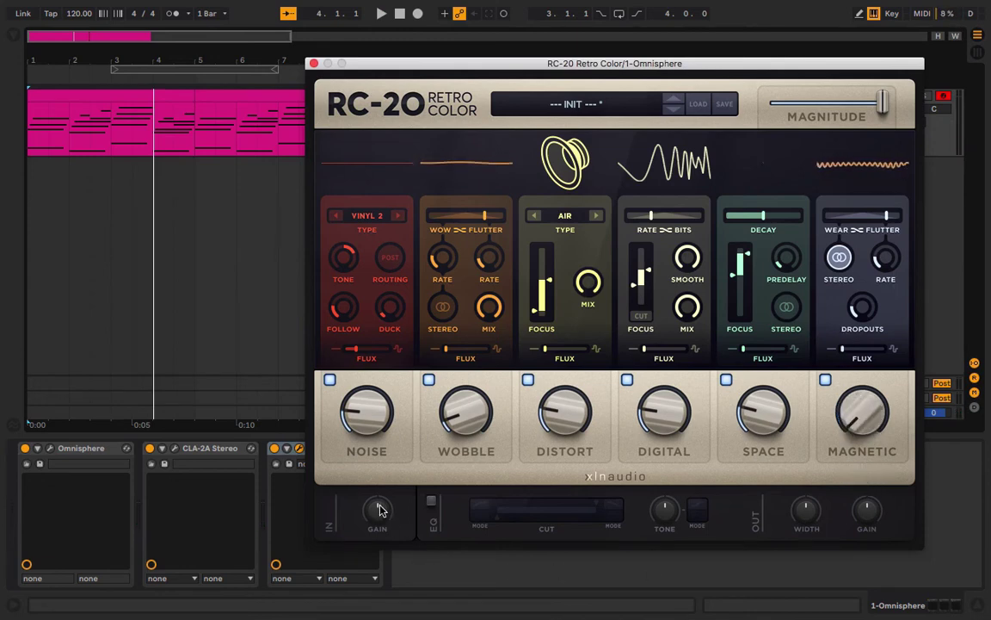
drag(376, 508, 375, 503)
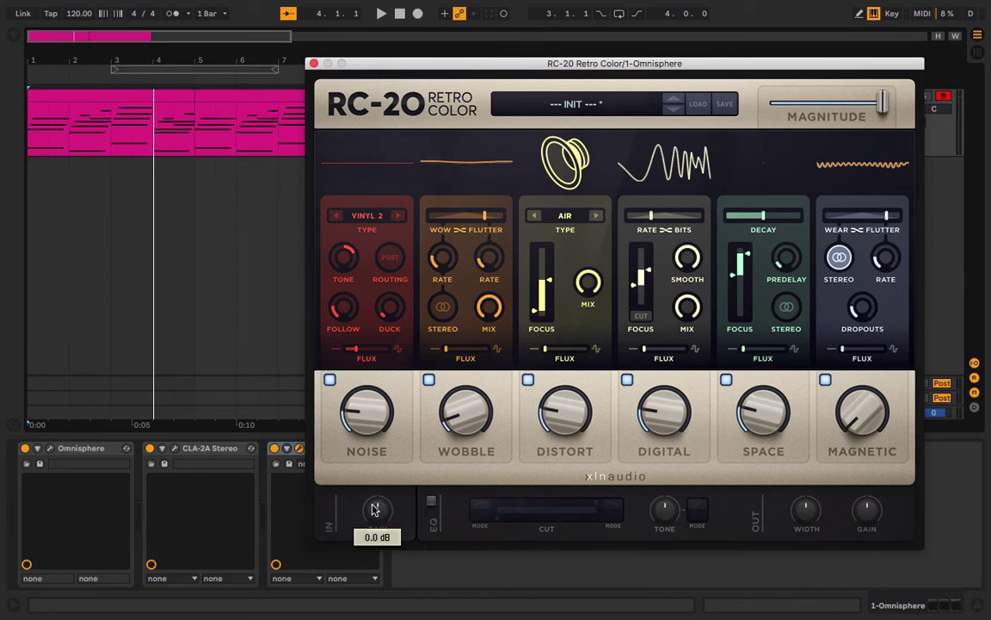
click(432, 502)
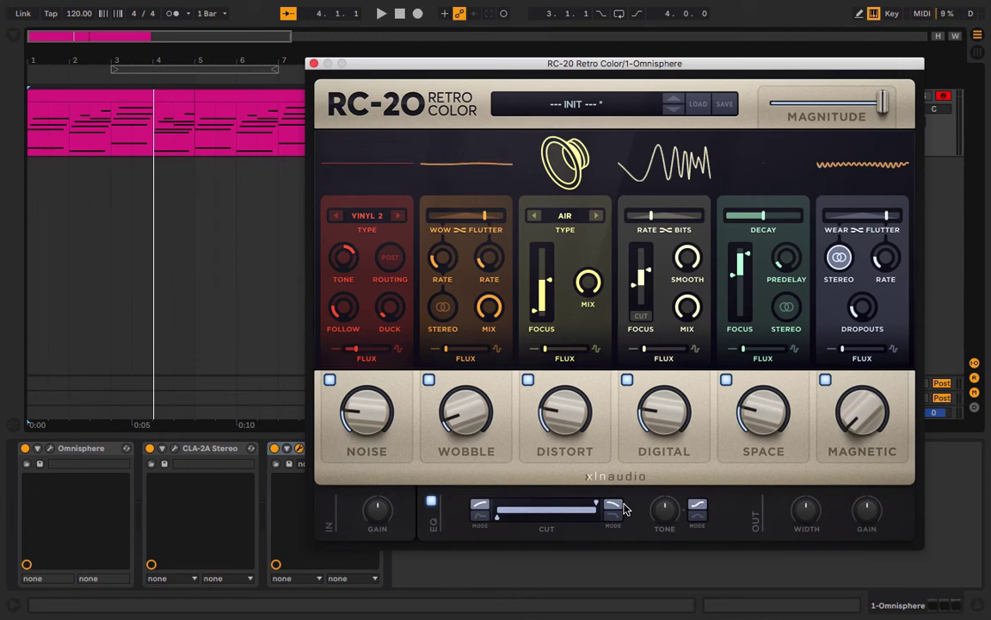
drag(596, 508, 576, 507)
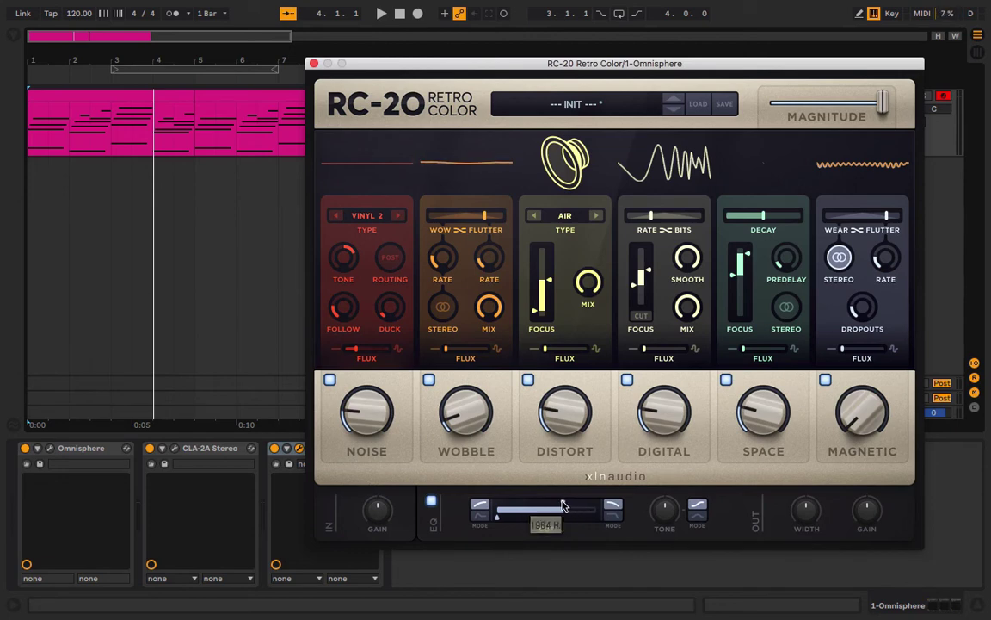
While playing, set the EQ high cut to 4413 Hz and the Tone to 3.1 dB.
mouse_move(500, 523)
key(space)
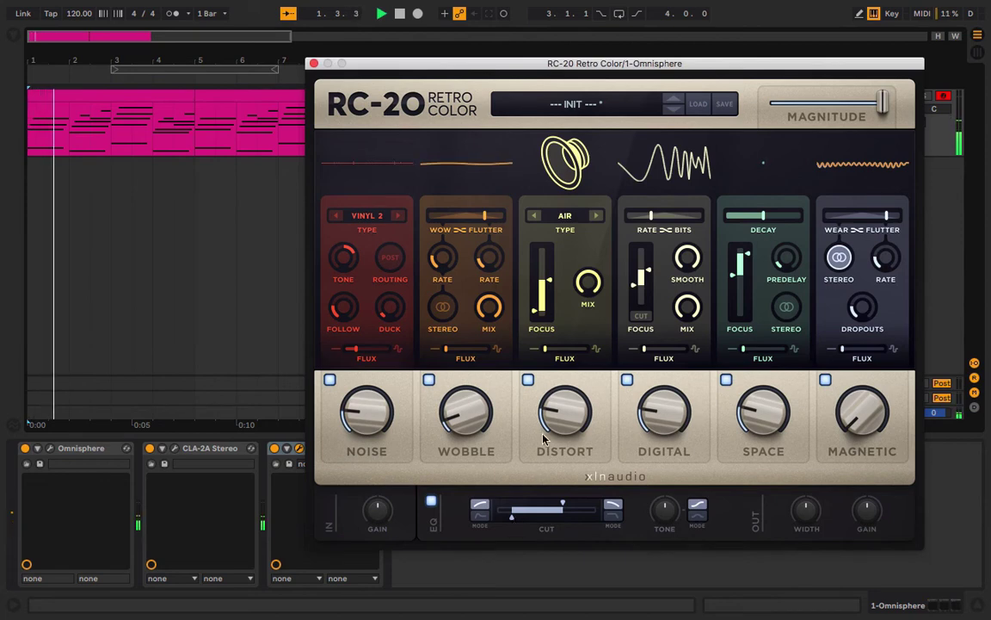
mouse_move(562, 506)
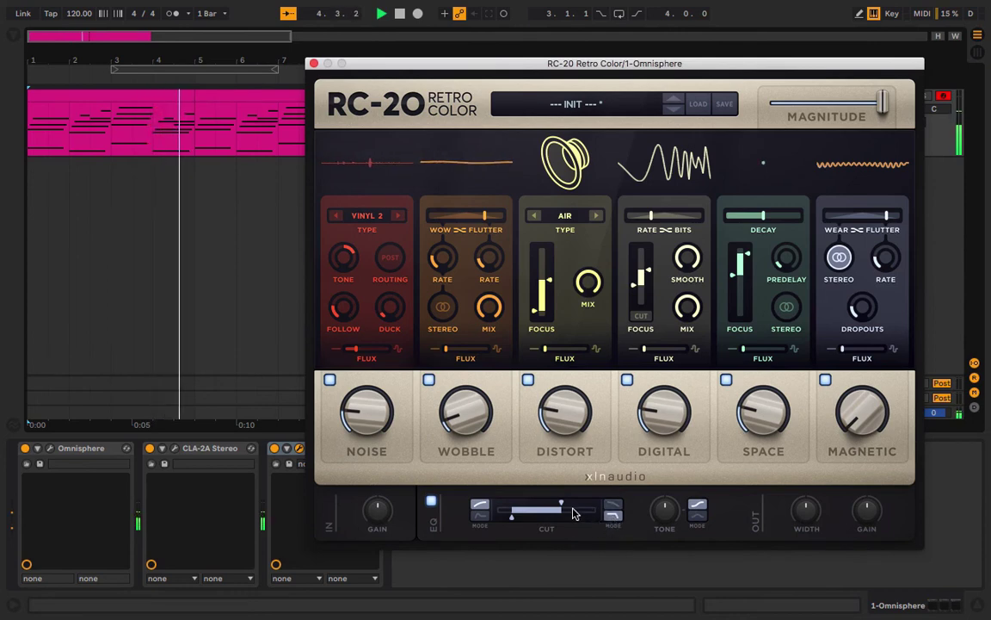
drag(558, 503, 574, 502)
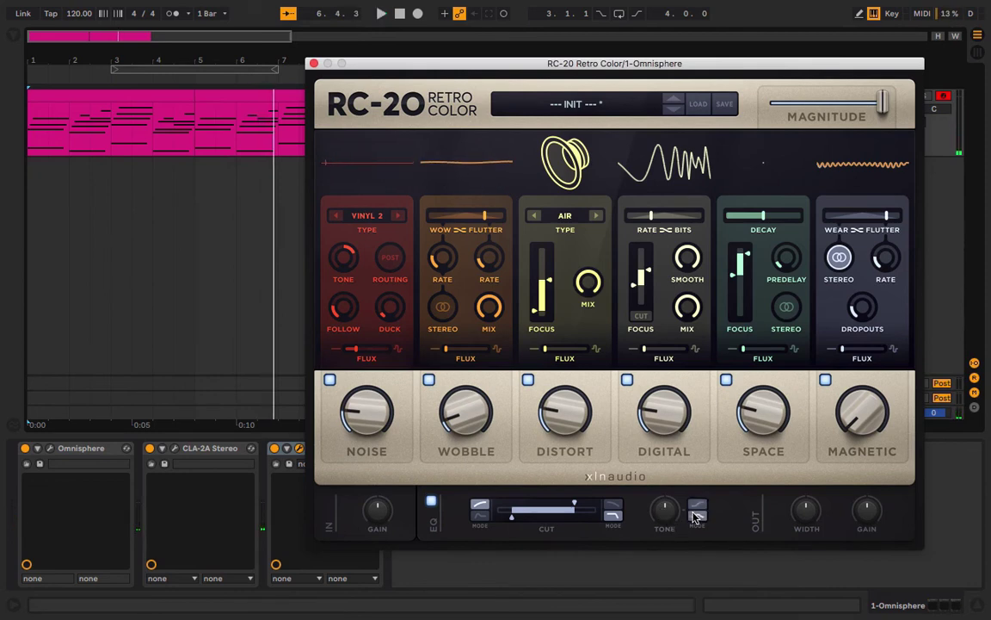
mouse_move(674, 516)
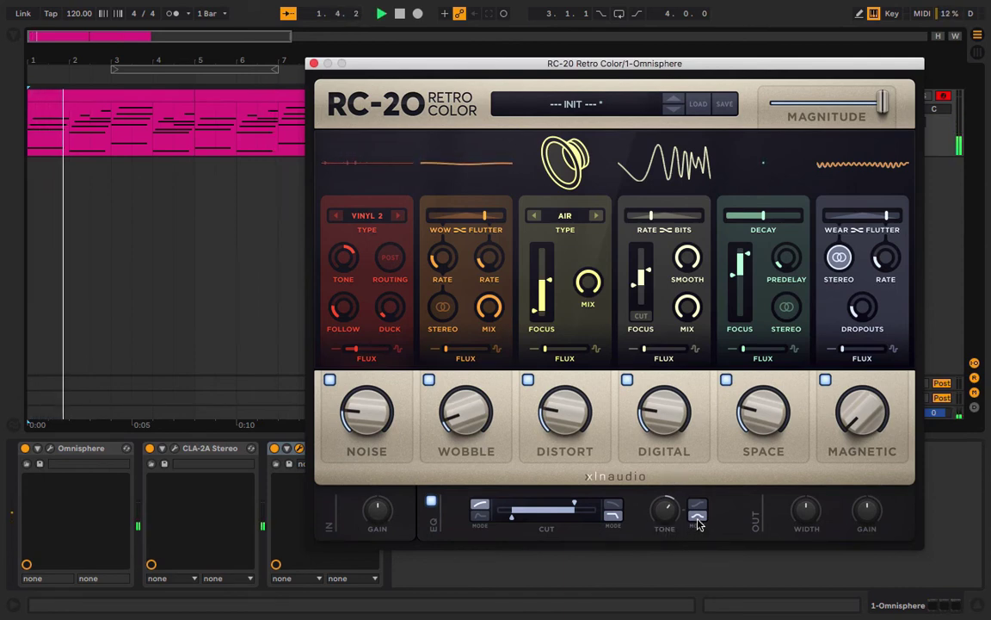
drag(664, 512, 667, 521)
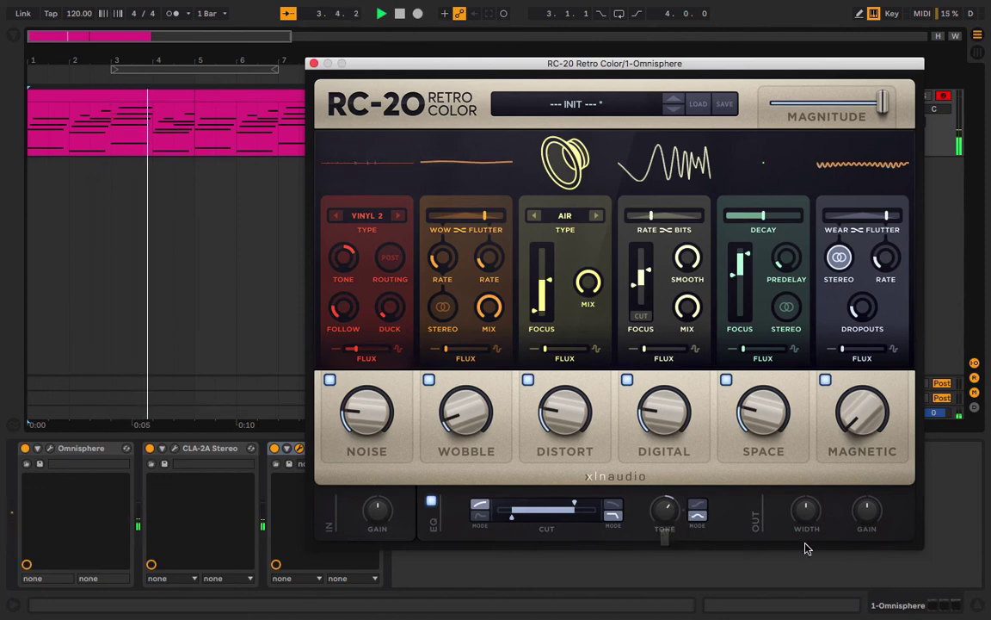
Audition RC-20's output width at 200 % during playback, then return it to 100 %.
mouse_move(670, 513)
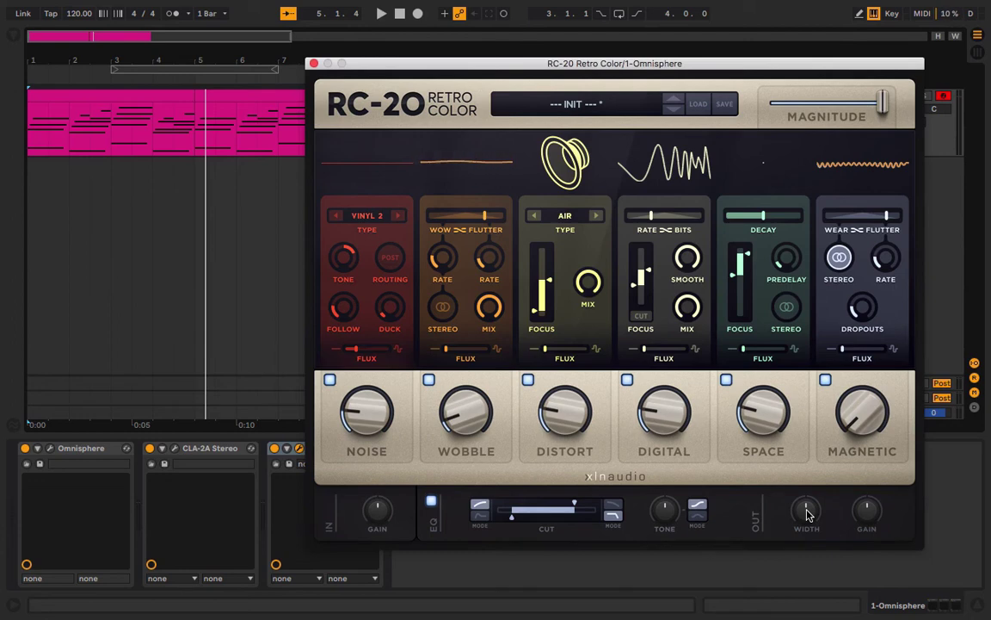
key(space)
drag(807, 515, 800, 493)
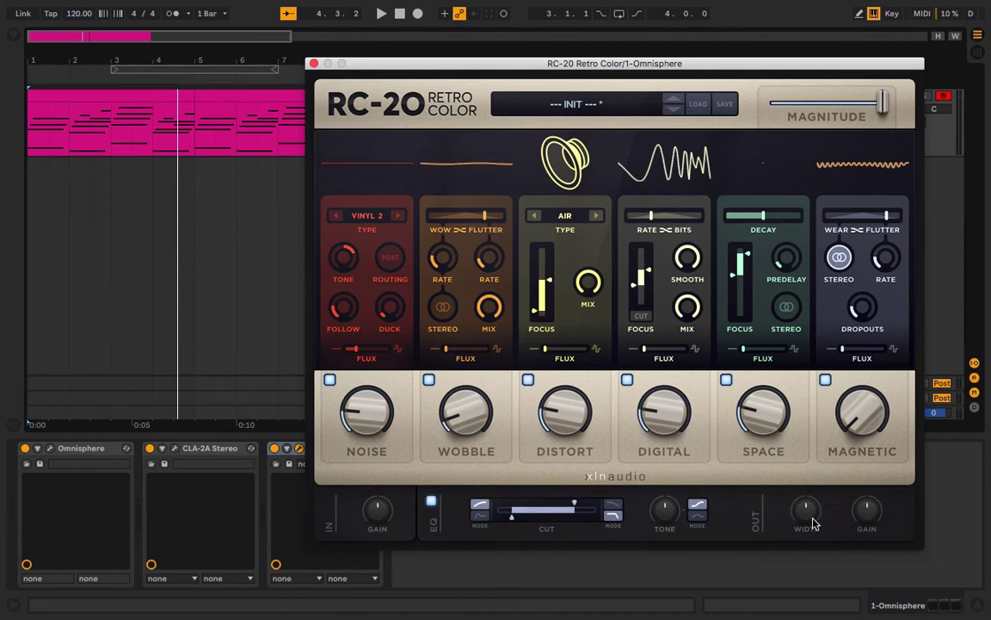
drag(815, 515, 811, 514)
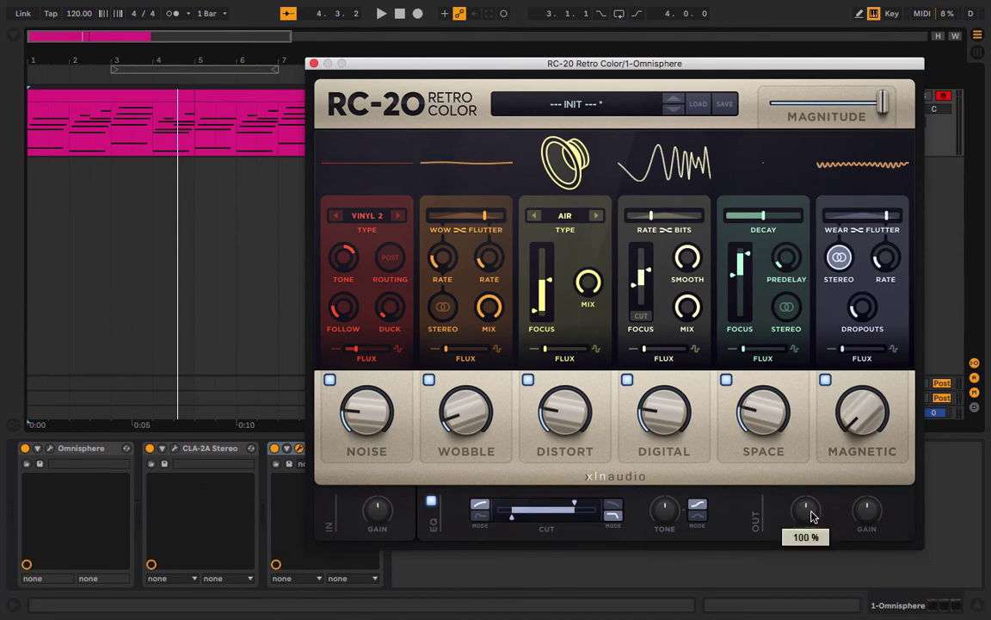
key(space)
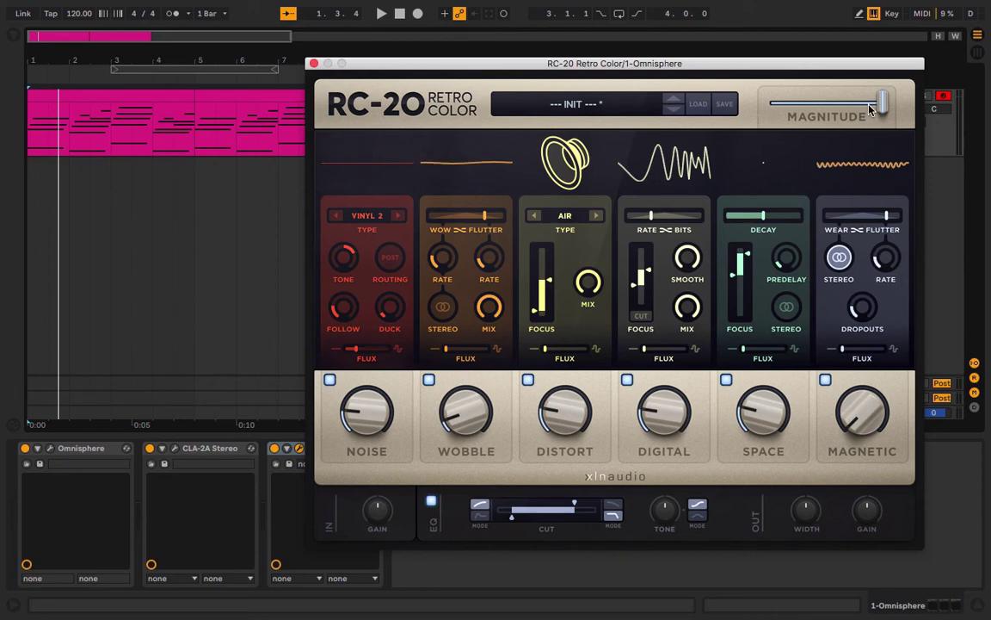
Sweep RC-20's Magnitude through 0 %, 100 % and 65 %, finishing at 100 %.
drag(781, 93, 567, 117)
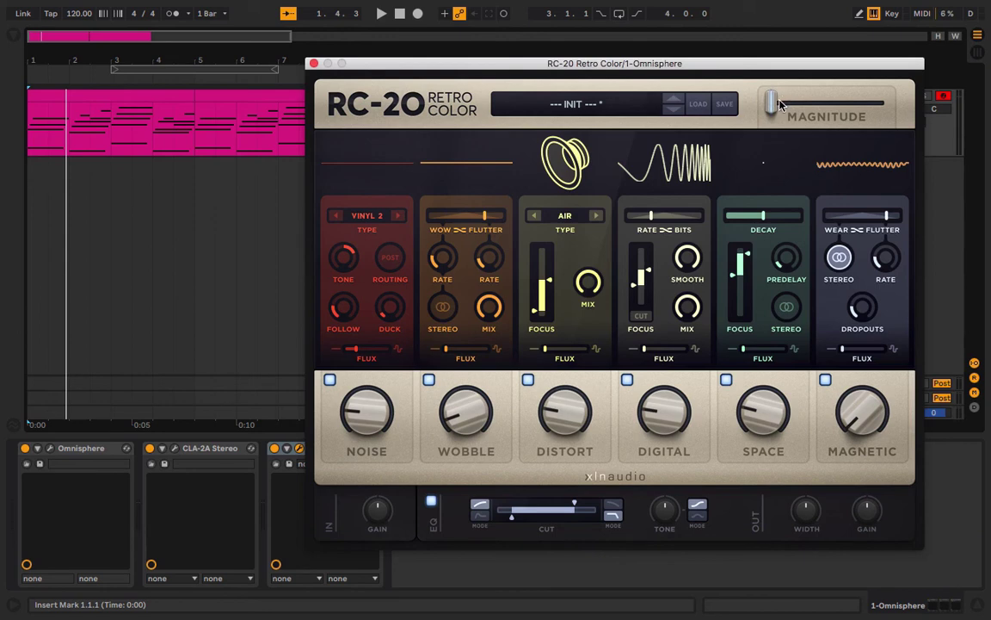
drag(780, 105, 926, 116)
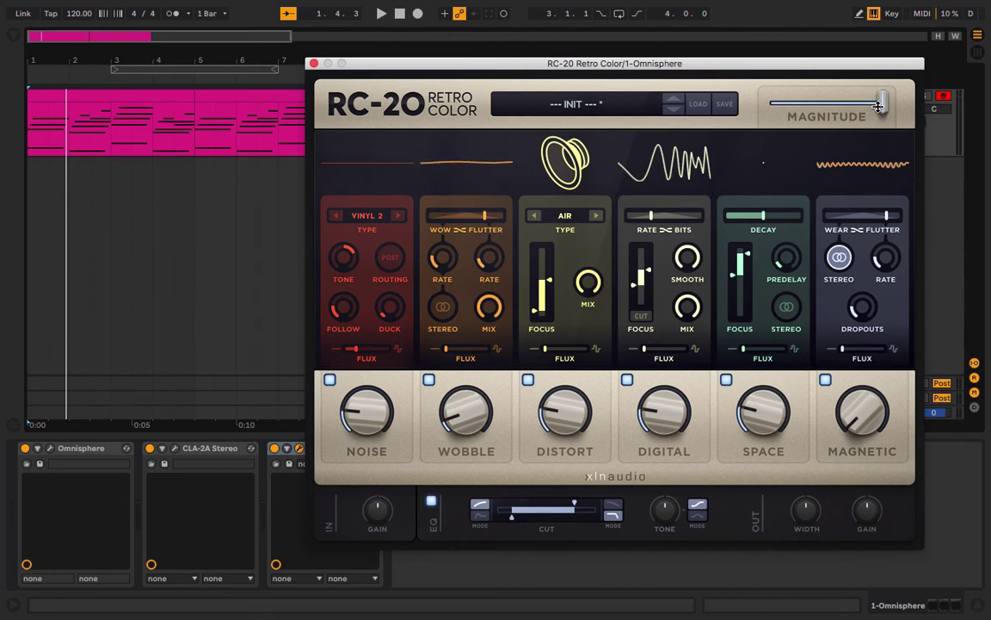
drag(881, 102, 864, 112)
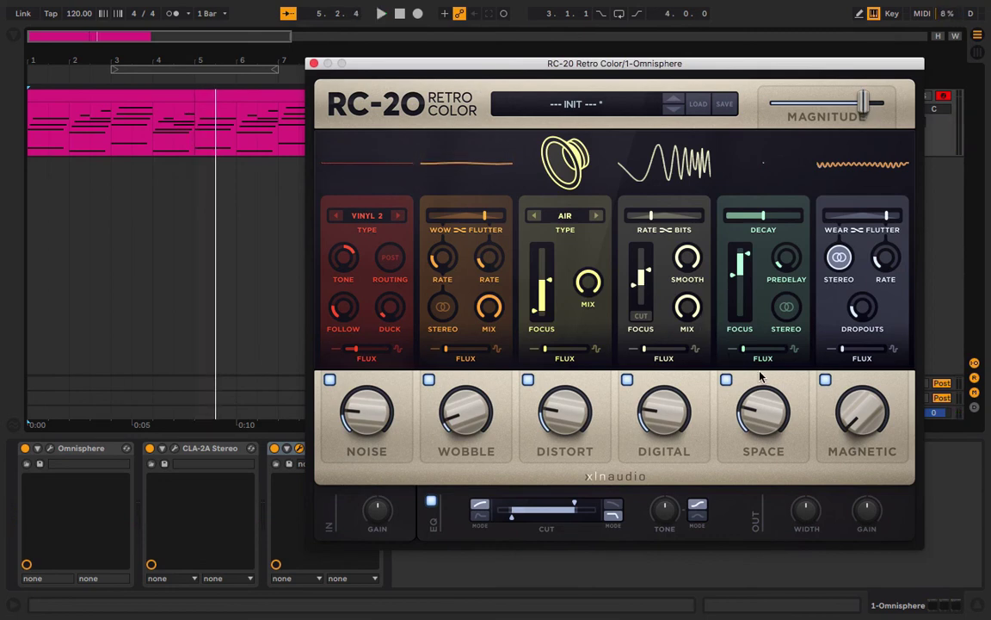
mouse_move(865, 98)
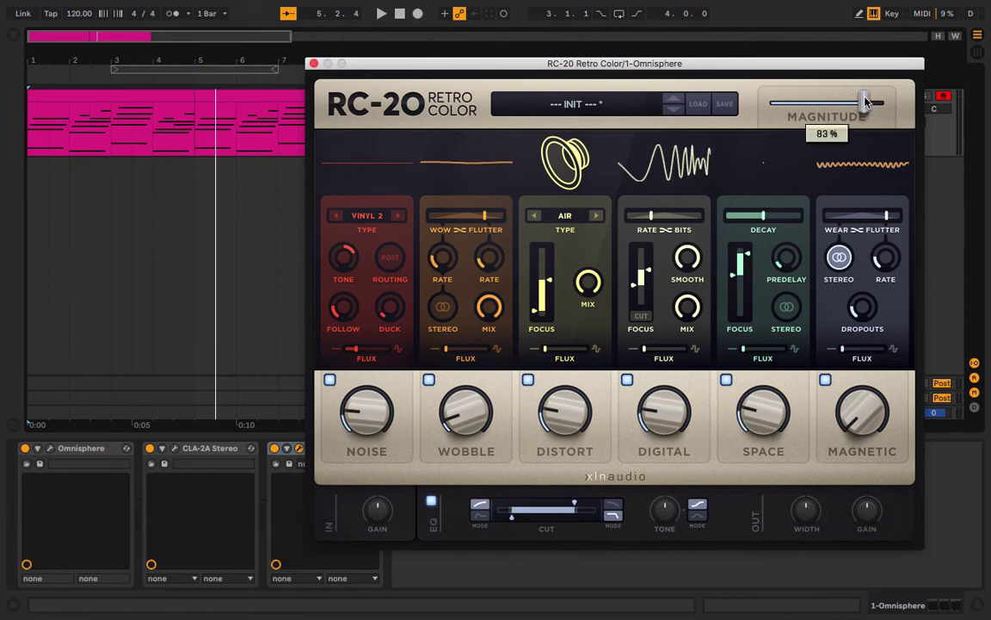
drag(865, 98, 898, 104)
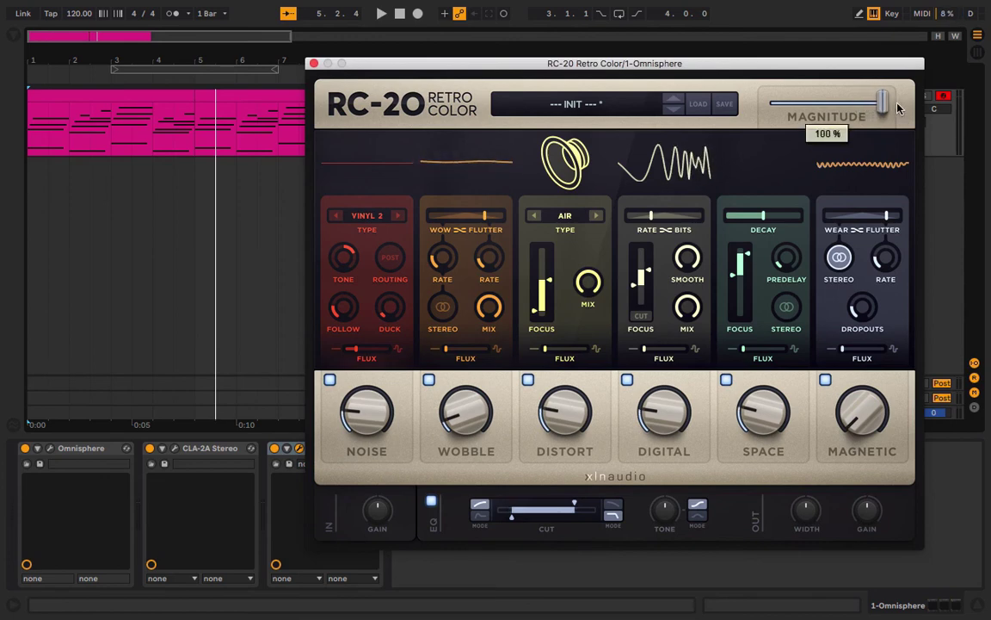
Load the Broken VCR user preset and trim its Space amount to 22 % during playback.
click(588, 103)
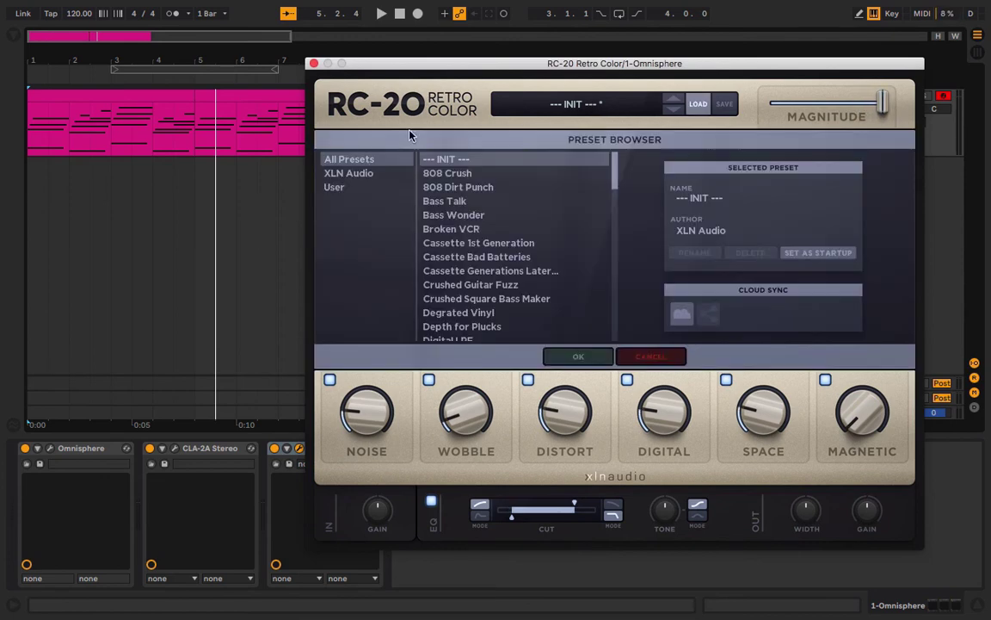
click(338, 188)
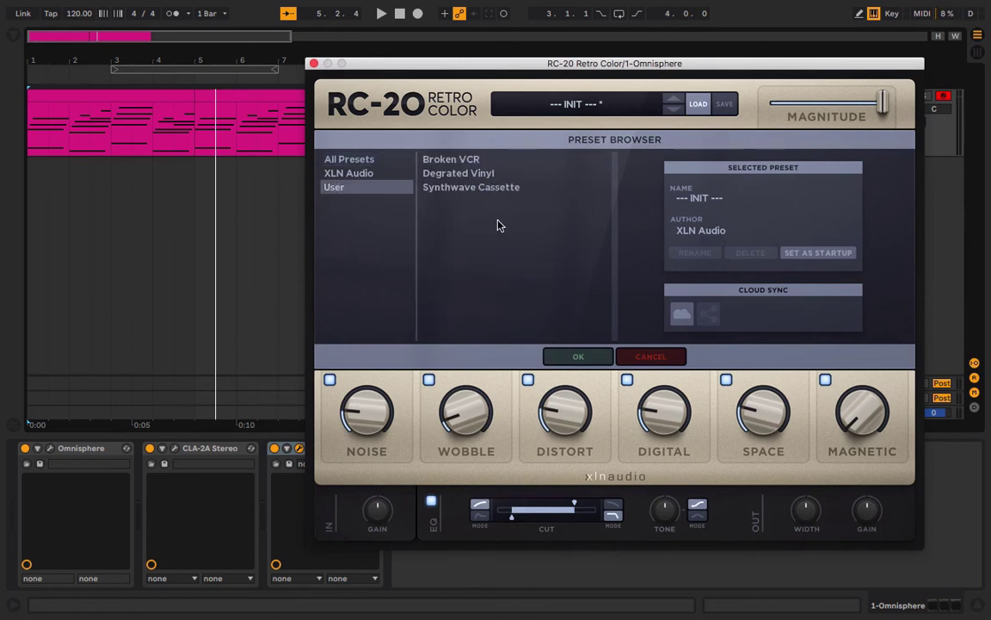
click(467, 160)
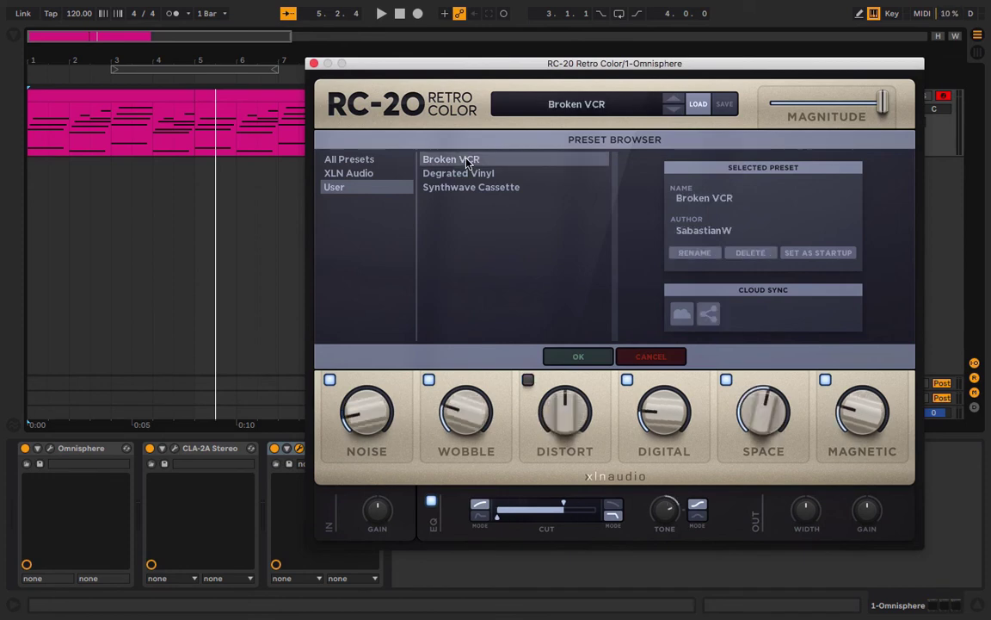
click(582, 354)
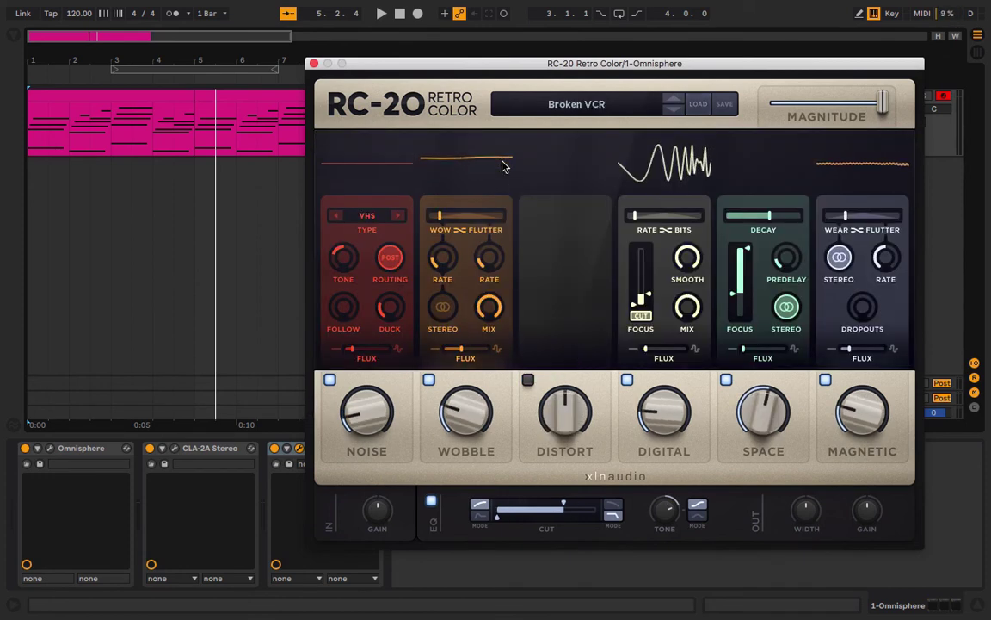
key(space)
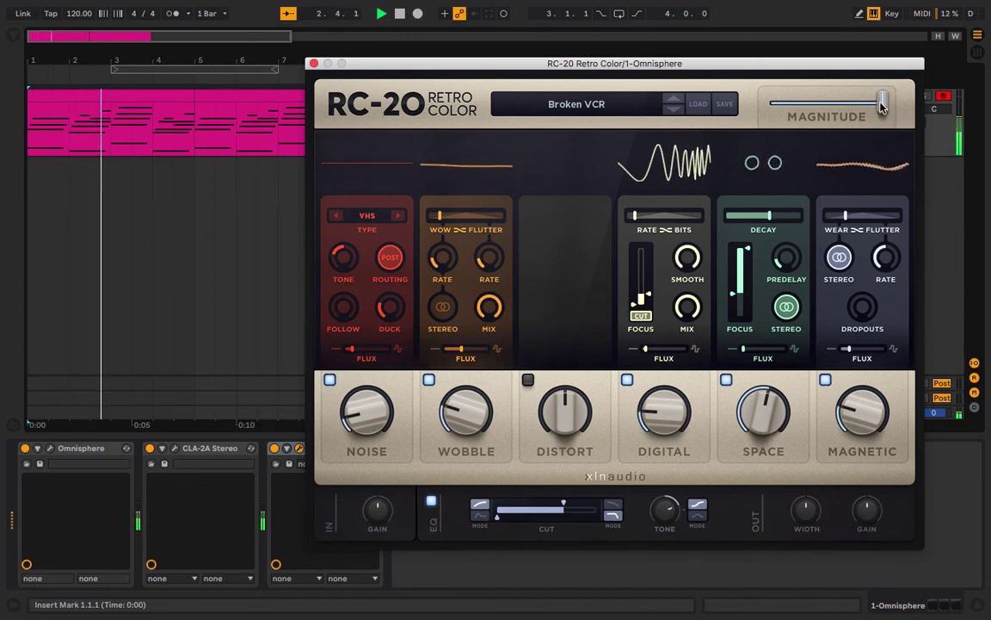
drag(763, 411, 770, 463)
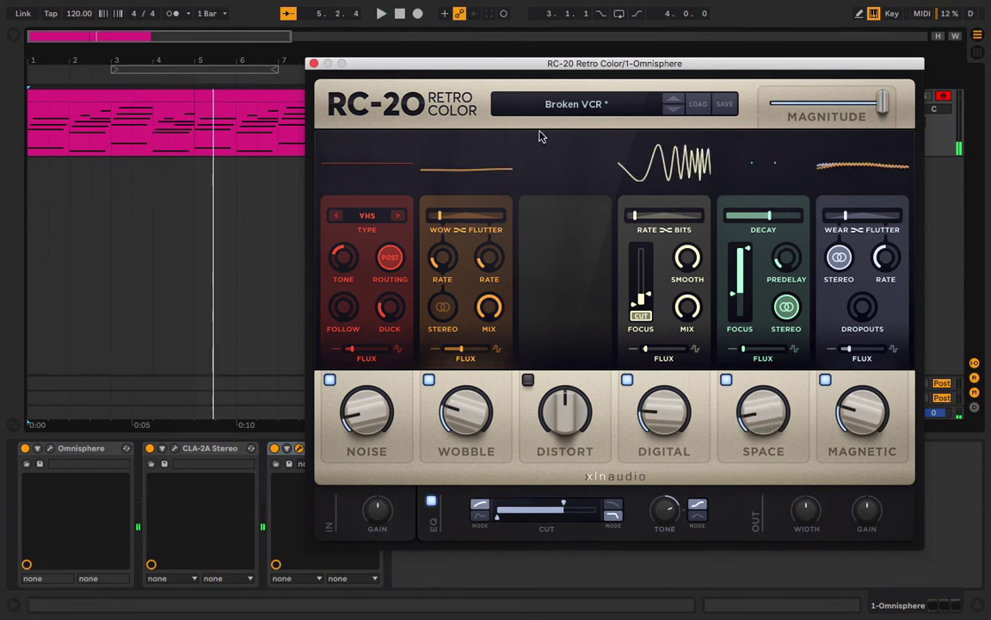
Load the Degrated Vinyl preset, raise Noise to 33 % and lower Magnitude to about 62 %.
click(544, 109)
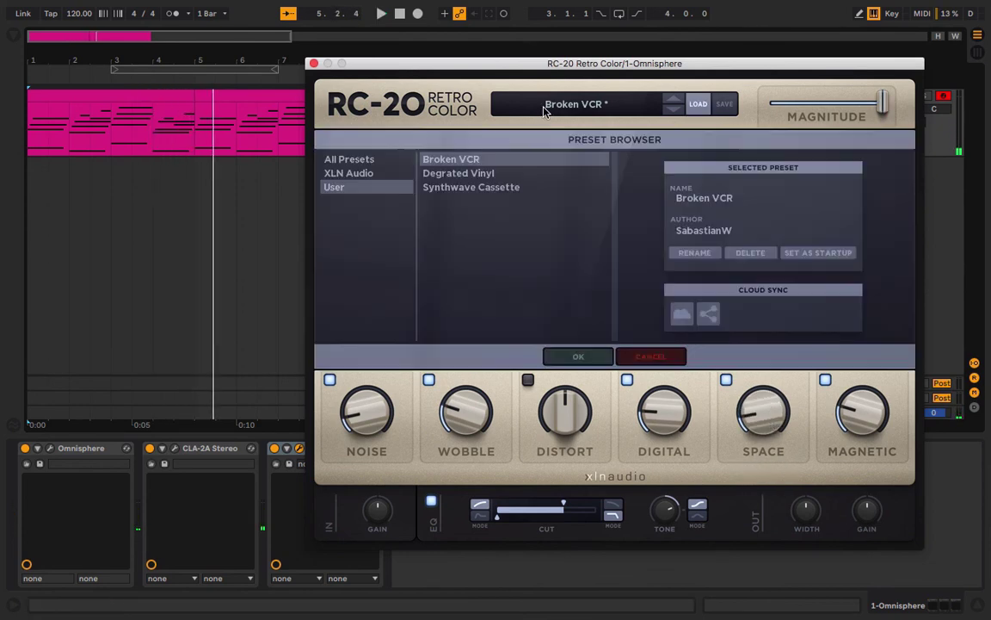
click(526, 175)
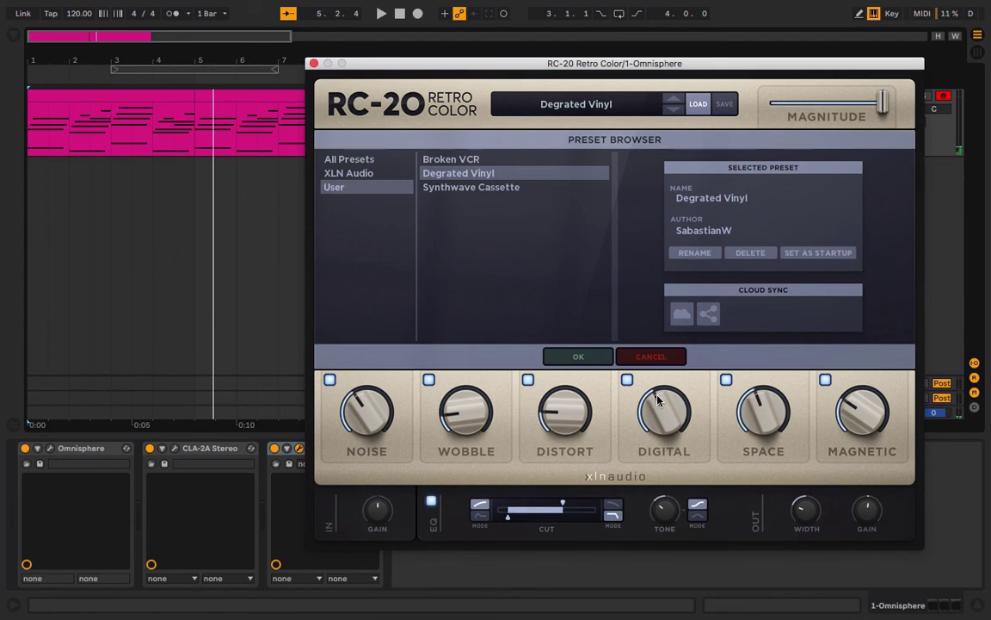
click(568, 357)
key(space)
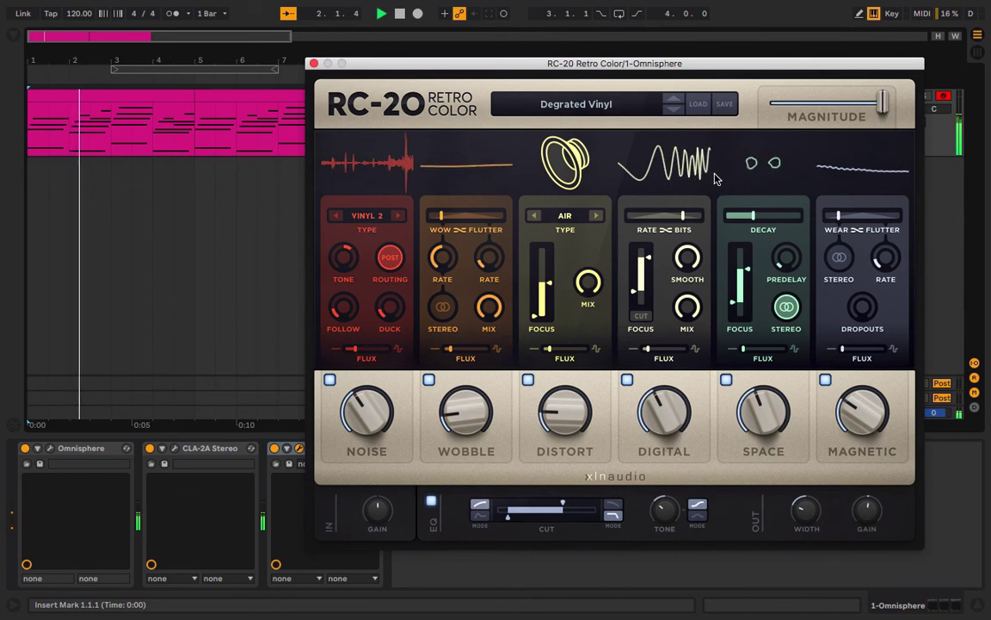
drag(383, 437, 383, 428)
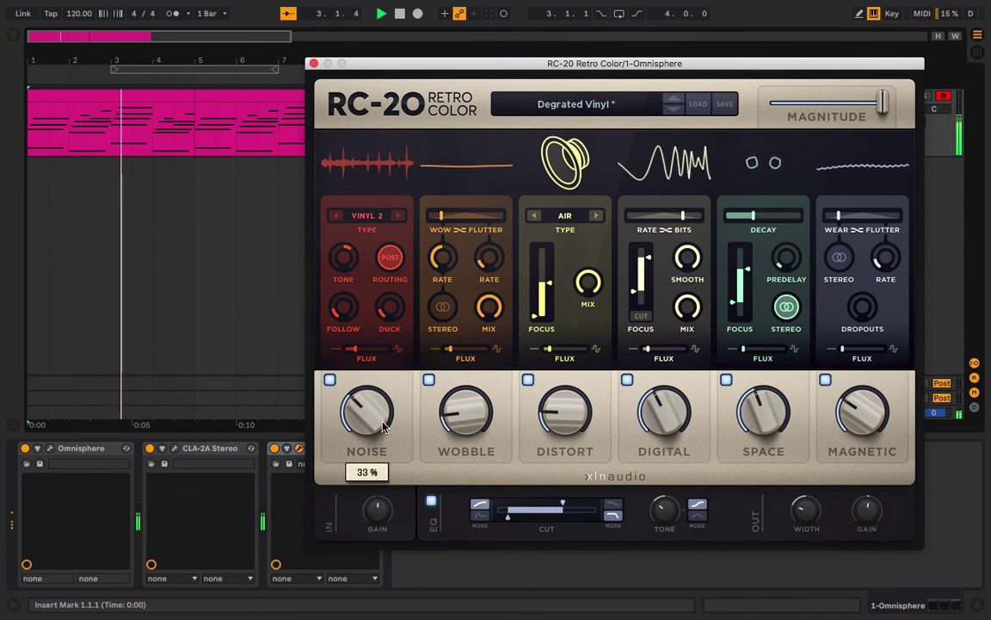
drag(882, 110, 852, 118)
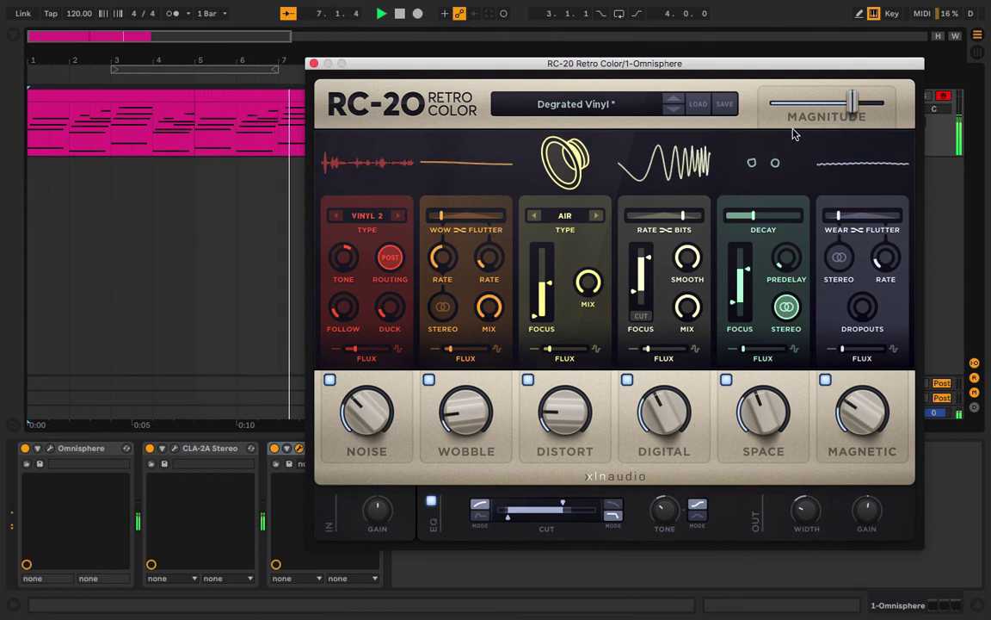
Load the Synthwave Cassette preset and set Magnitude to about 87 % during playback.
click(558, 105)
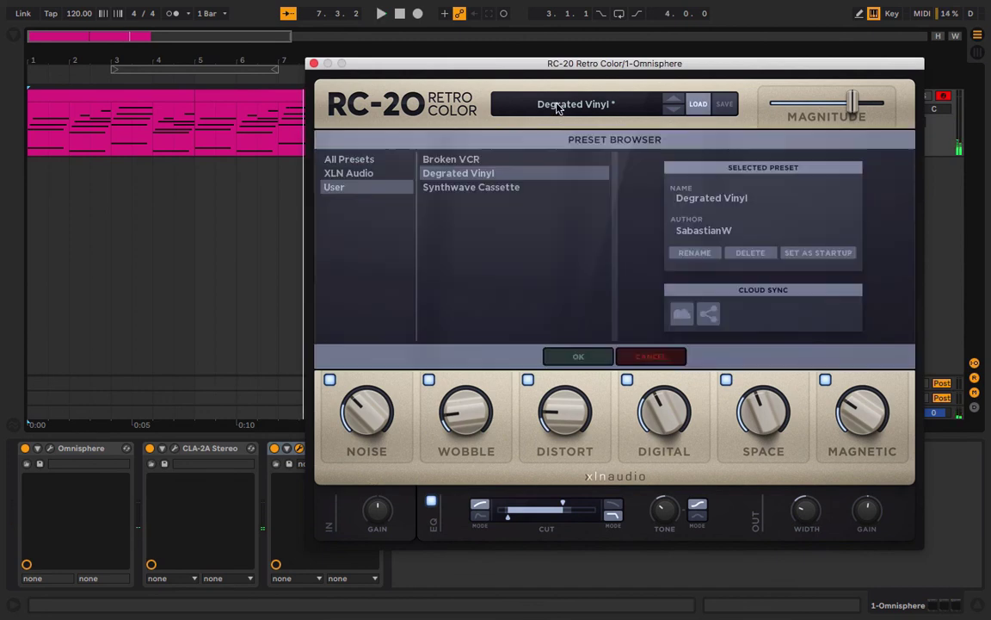
click(512, 188)
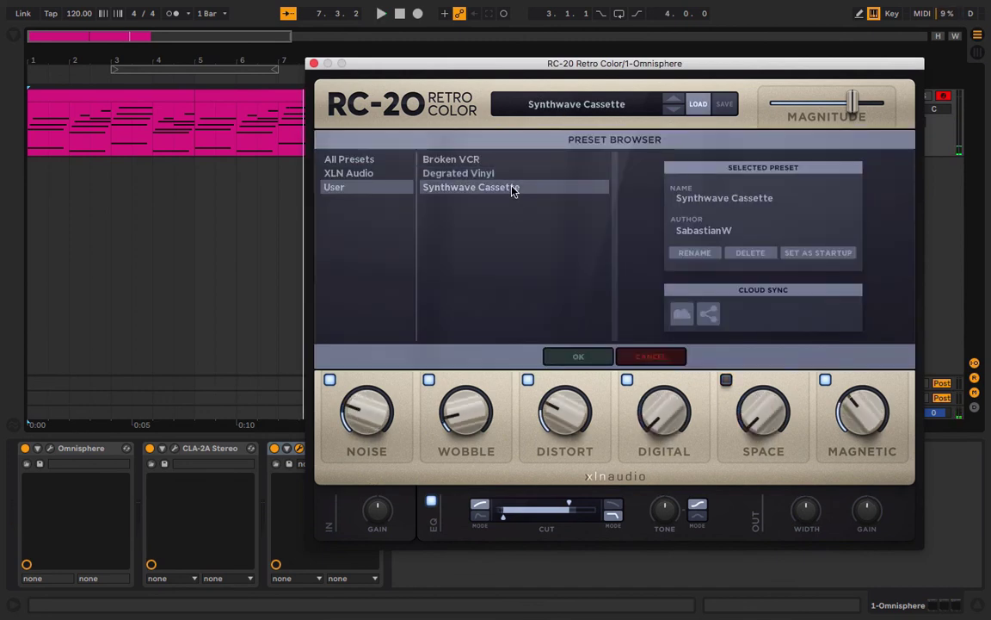
click(577, 357)
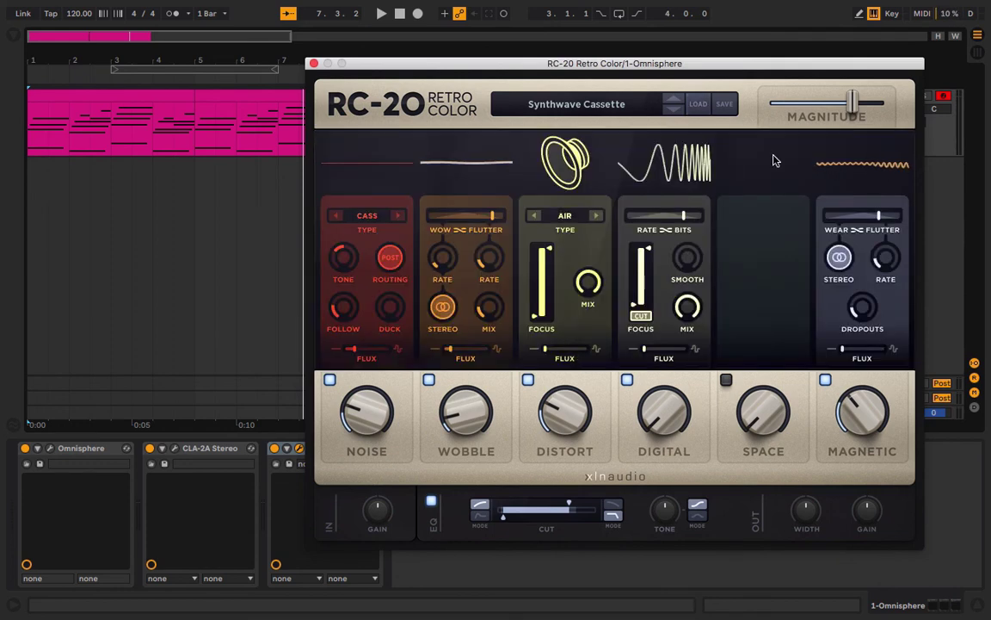
key(space)
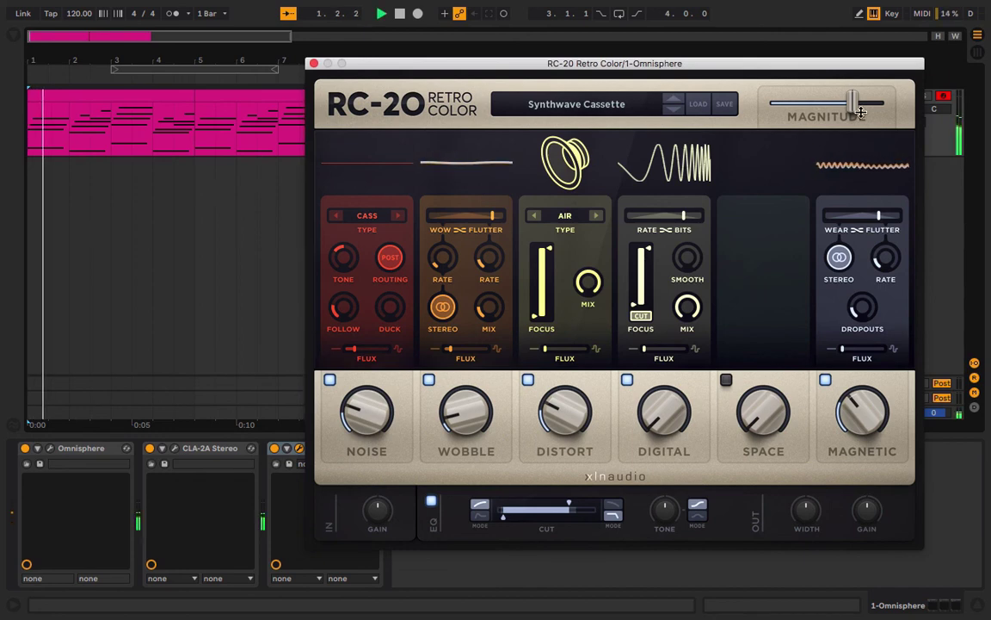
drag(851, 105, 867, 105)
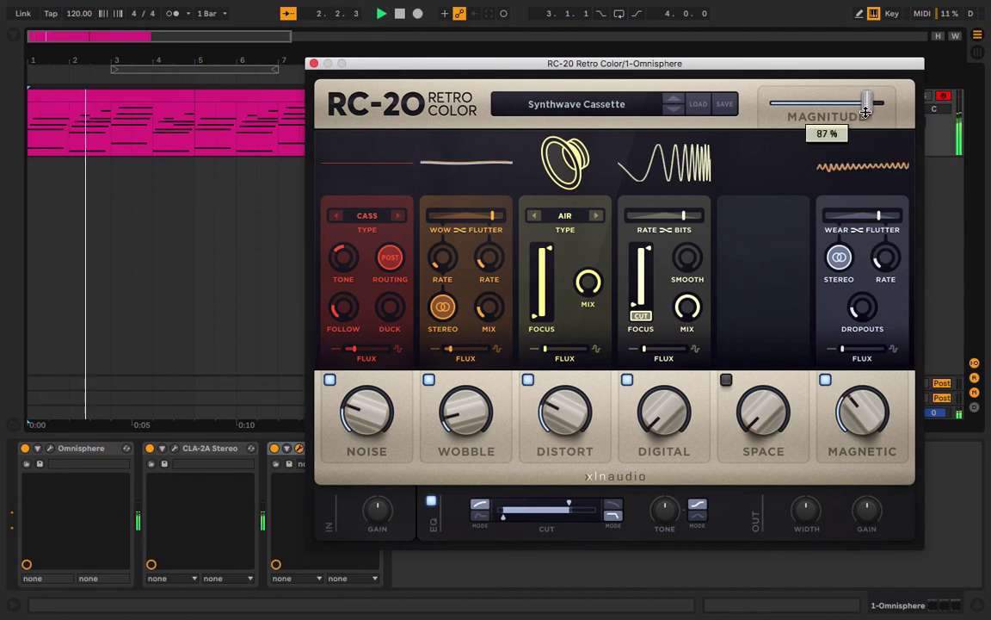
Close the RC-20 plugin window to return to the arrangement.
click(313, 64)
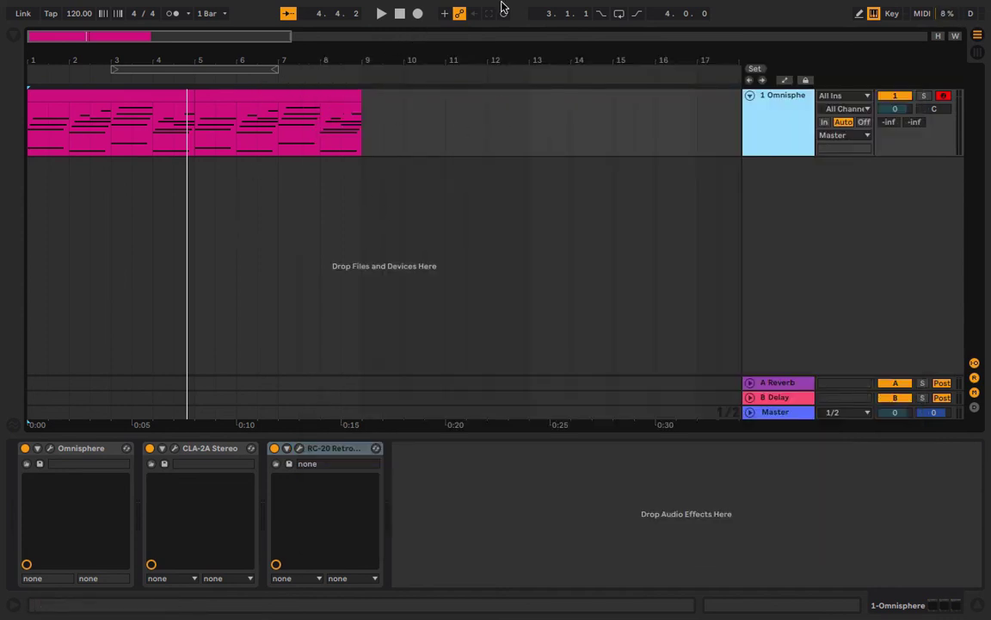
mouse_move(515, 5)
click(614, 8)
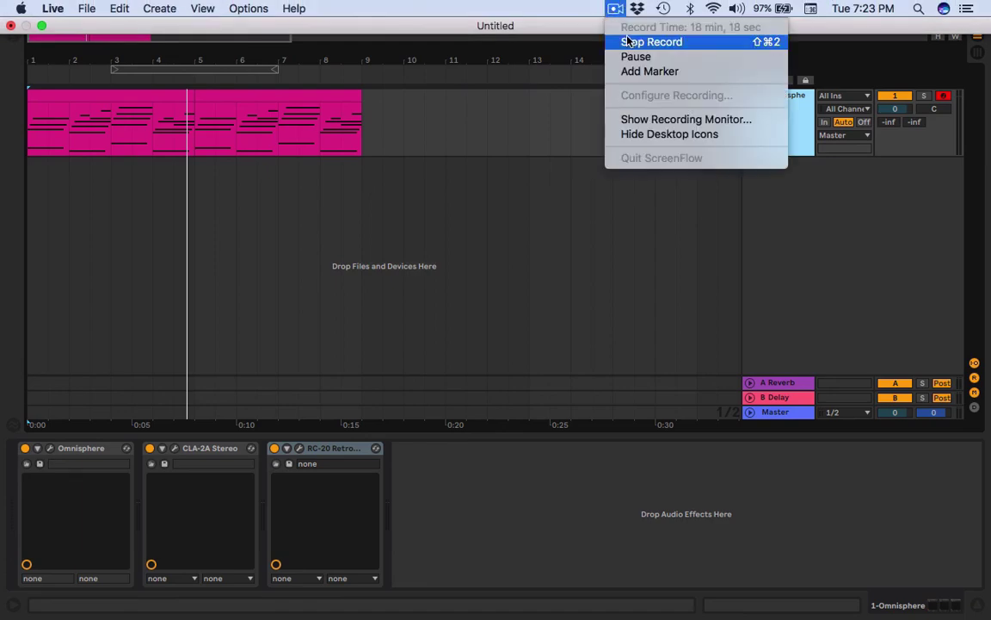